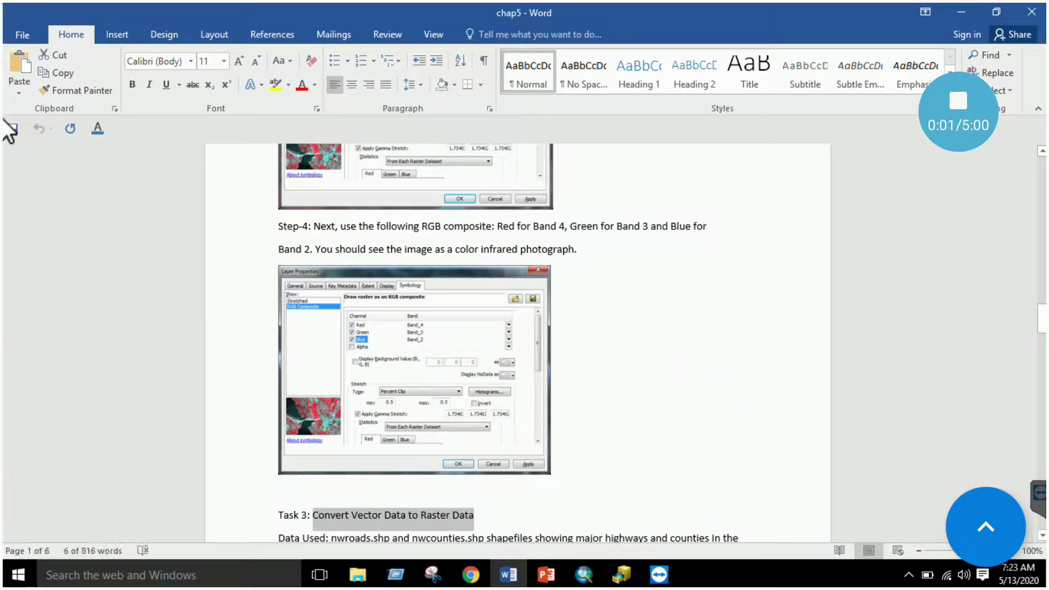
{"action": "mouse_move", "coordinate": [1042, 318]}
{"action": "left_mouse_down"}
{"action": "mouse_move", "coordinate": [1043, 164]}
{"action": "mouse_move", "coordinate": [1043, 318]}
{"action": "left_mouse_up"}
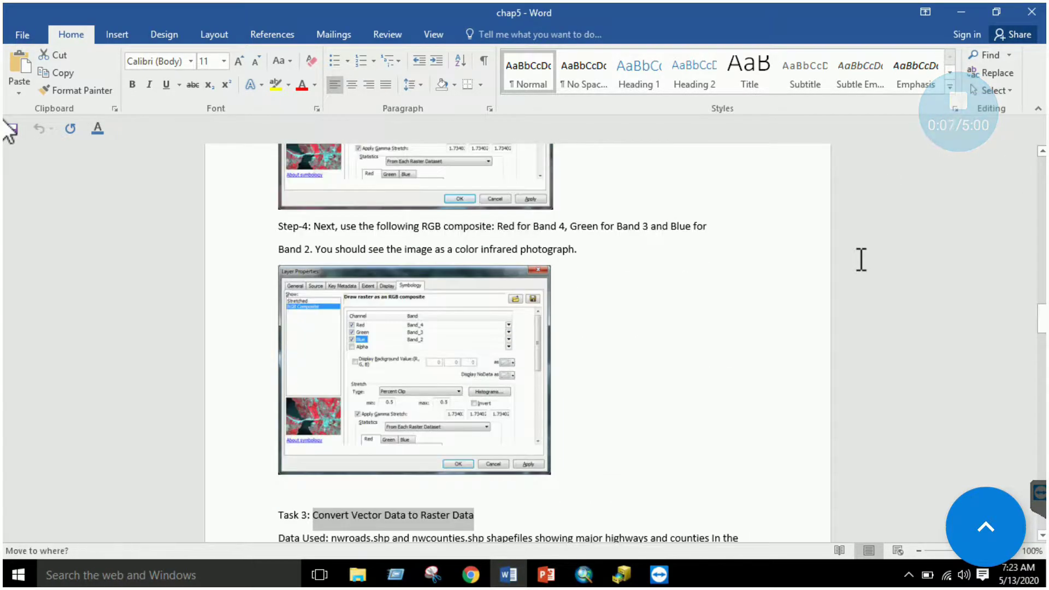
{"action": "left_click_drag", "start_coordinate": [1042, 318], "coordinate": [1043, 244]}
{"action": "left_click_drag", "start_coordinate": [1034, 345], "coordinate": [1030, 360]}
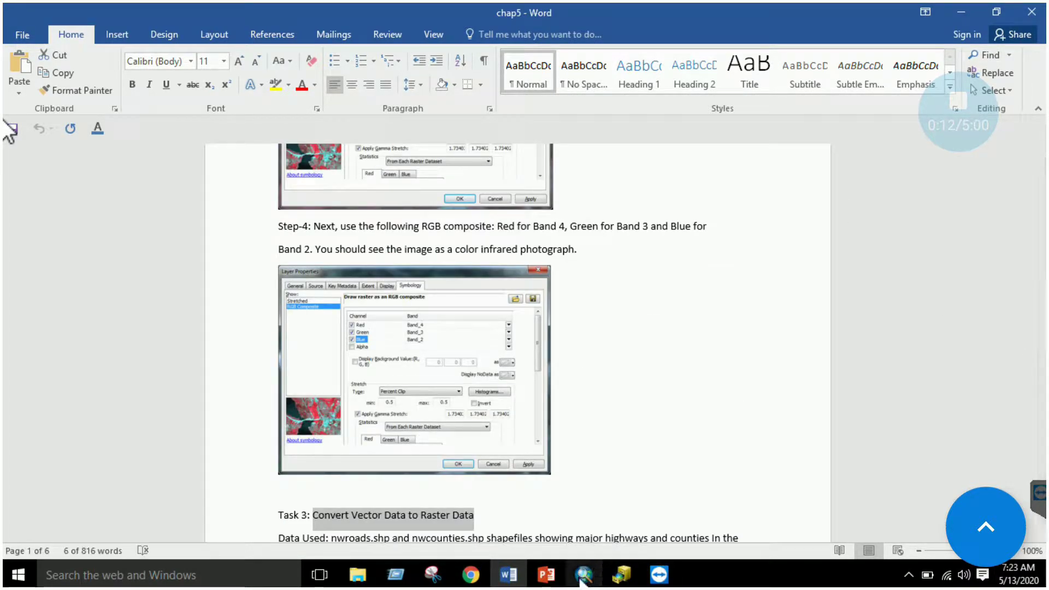
Step: Switch to ArcCatalog and expand the folder connections to list the contents of the chap5 data folder
{"action": "left_click", "coordinate": [622, 576]}
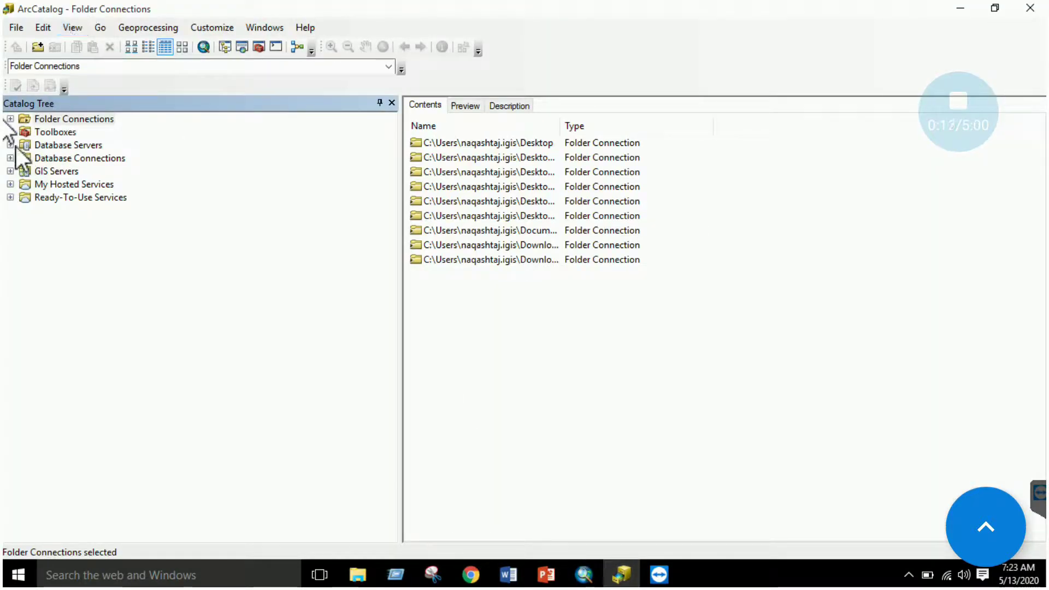
{"action": "left_click", "coordinate": [10, 119]}
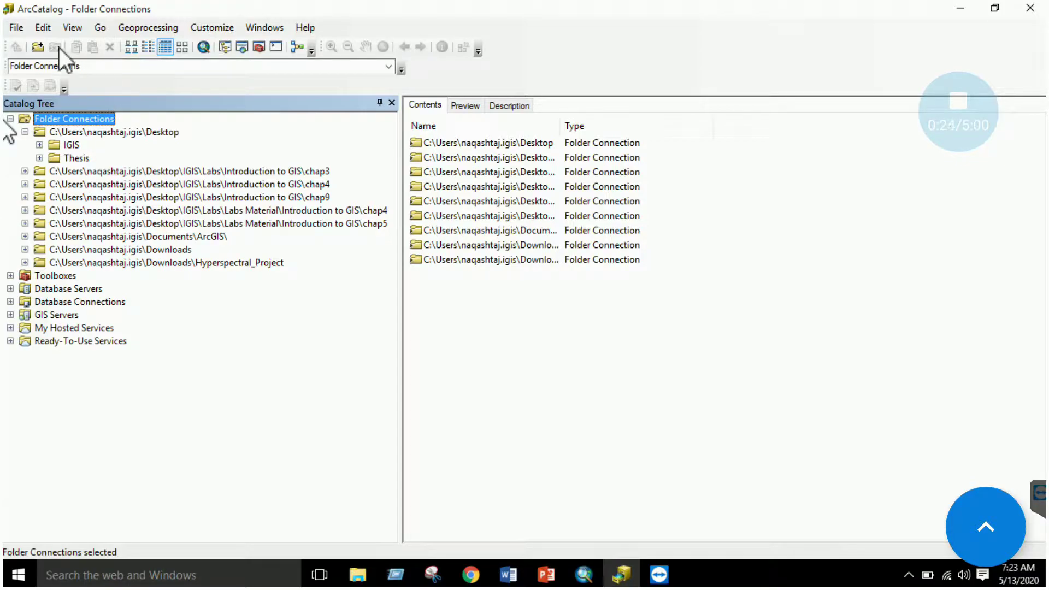
{"action": "left_click", "coordinate": [25, 223]}
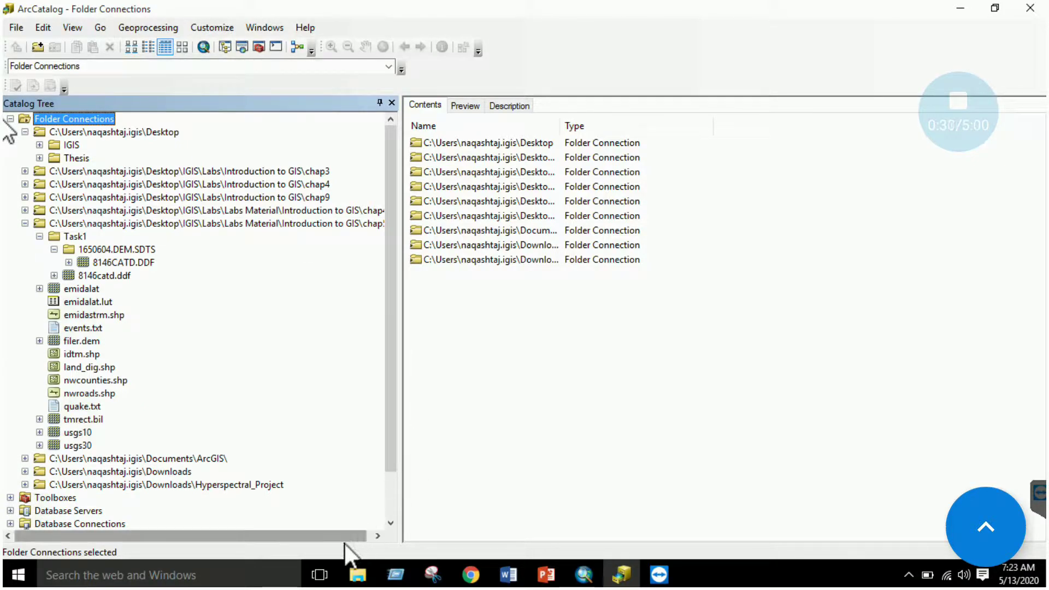
{"action": "left_click_drag", "start_coordinate": [344, 536], "coordinate": [349, 535]}
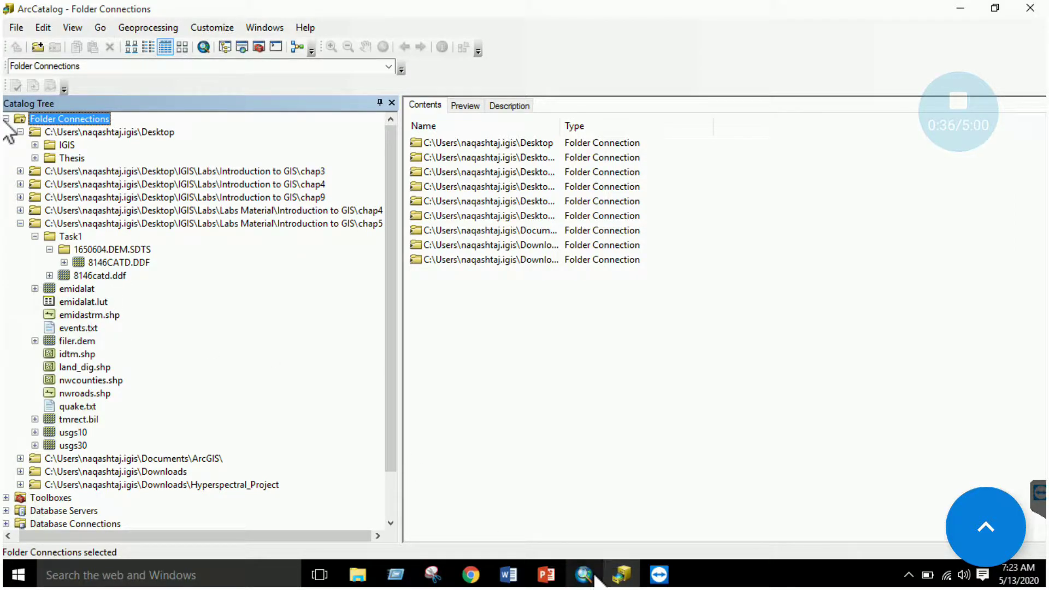
Step: Switch to the chap5 Word document and review the Task 3 title and its data description
{"action": "left_click", "coordinate": [508, 575]}
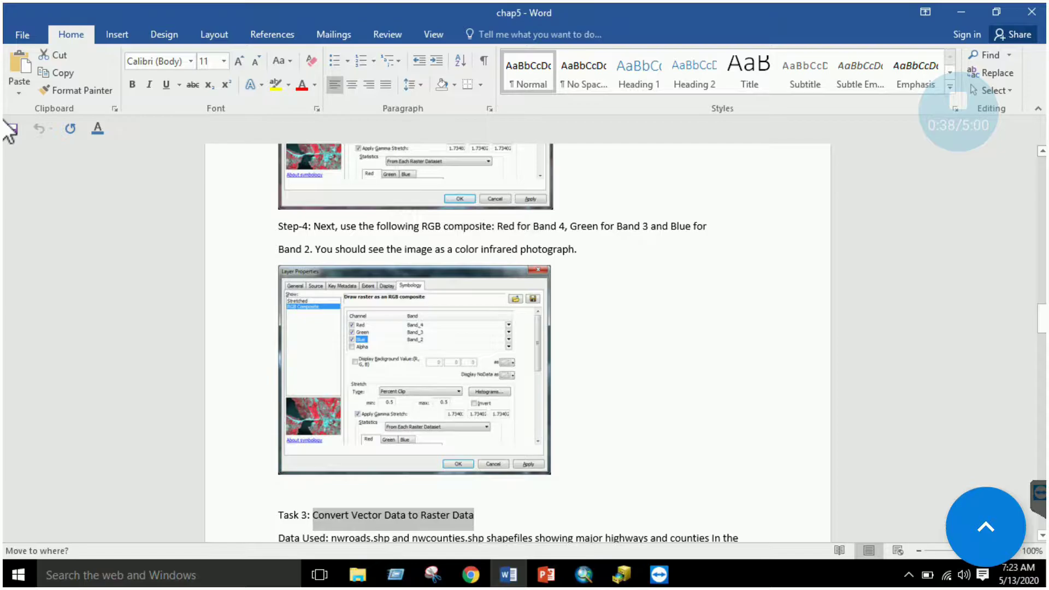
{"action": "scroll", "coordinate": [694, 388], "scroll_direction": "up", "scroll_amount": 2}
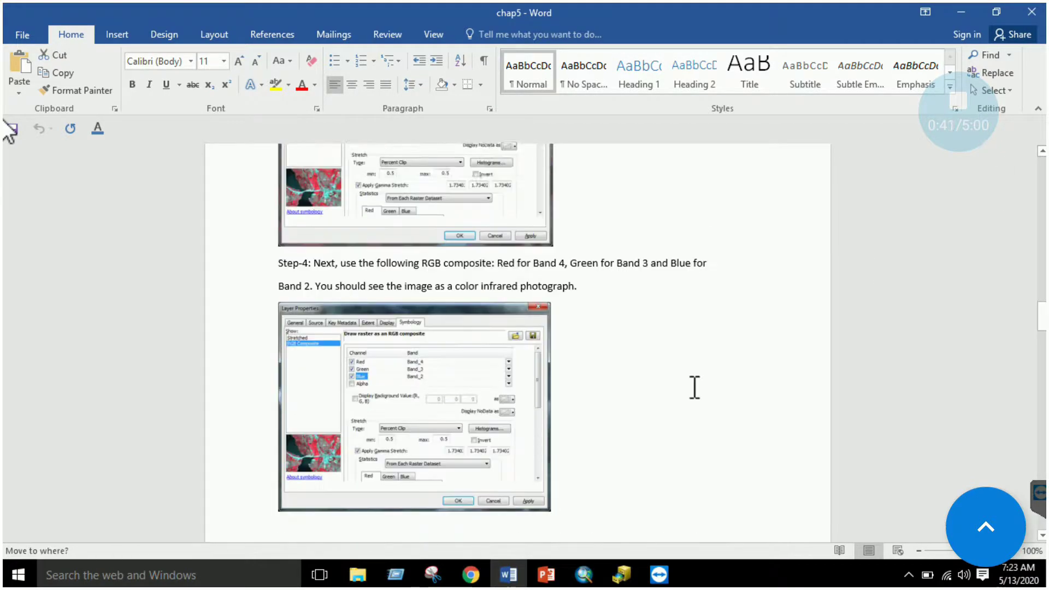
{"action": "scroll", "coordinate": [677, 389], "scroll_direction": "down", "scroll_amount": 3}
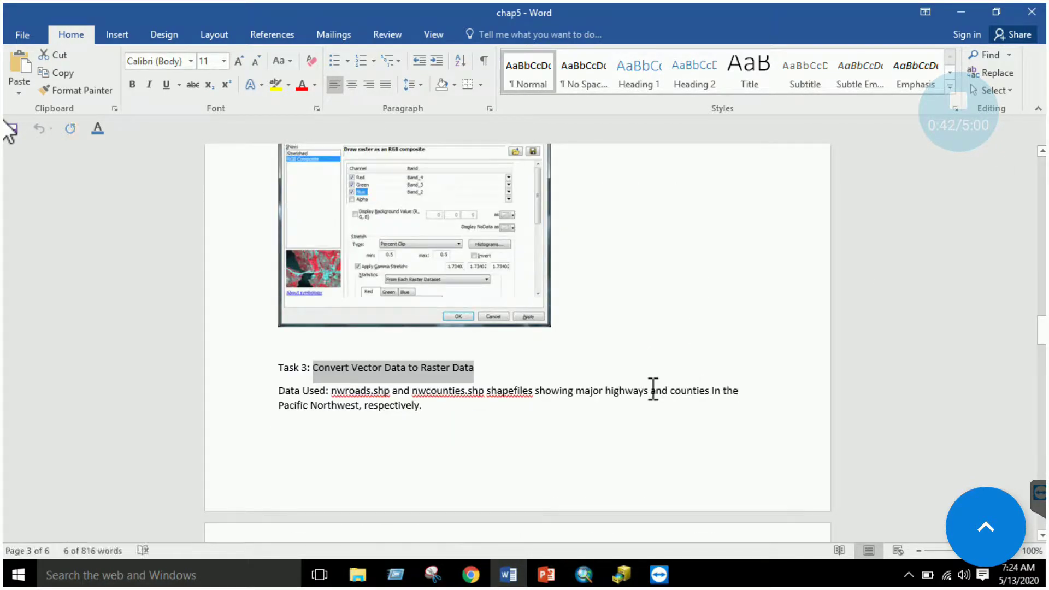
{"action": "key", "text": "Delete"}
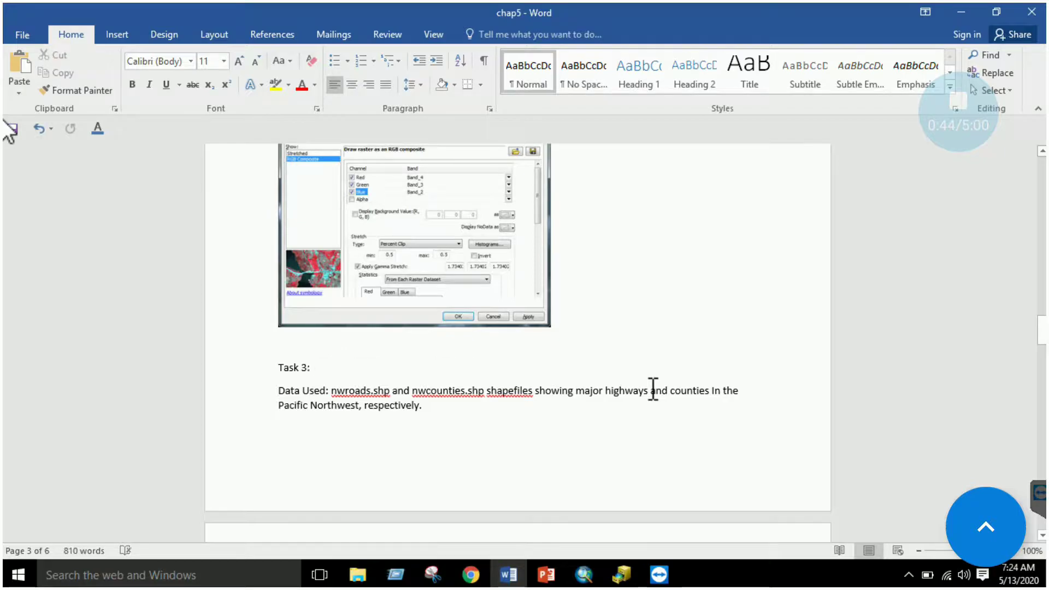
{"action": "key", "text": "ctrl+p"}
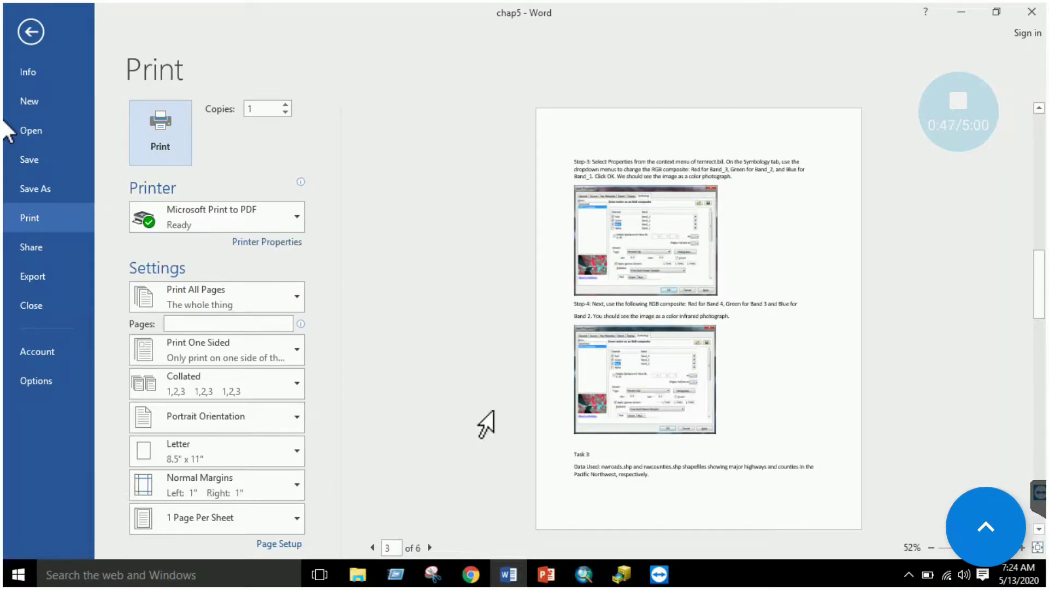
{"action": "left_click", "coordinate": [32, 30]}
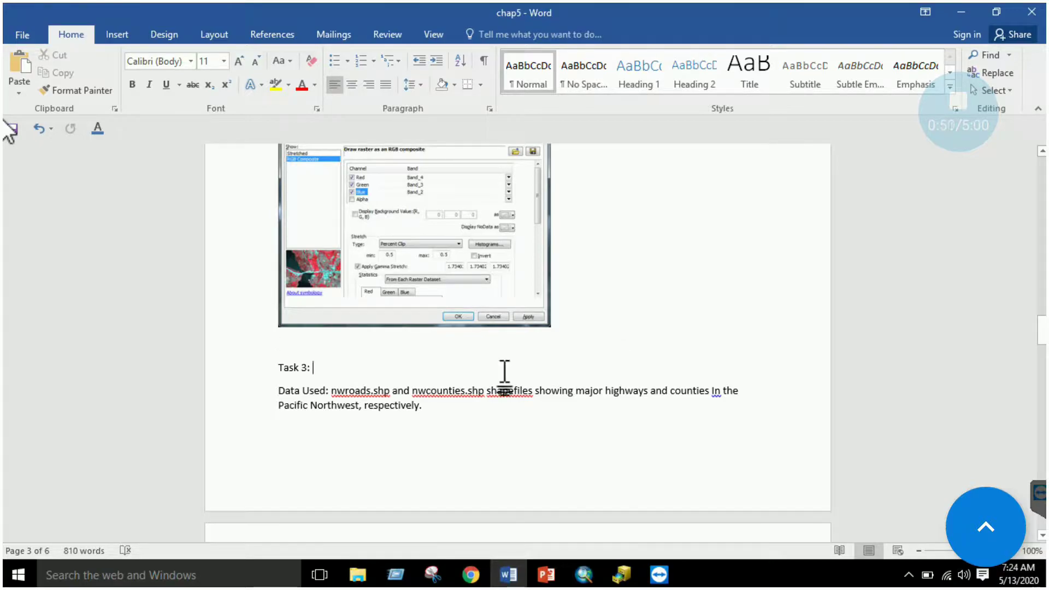
{"action": "type", "text": "Convert Vector Data to Raster Data"}
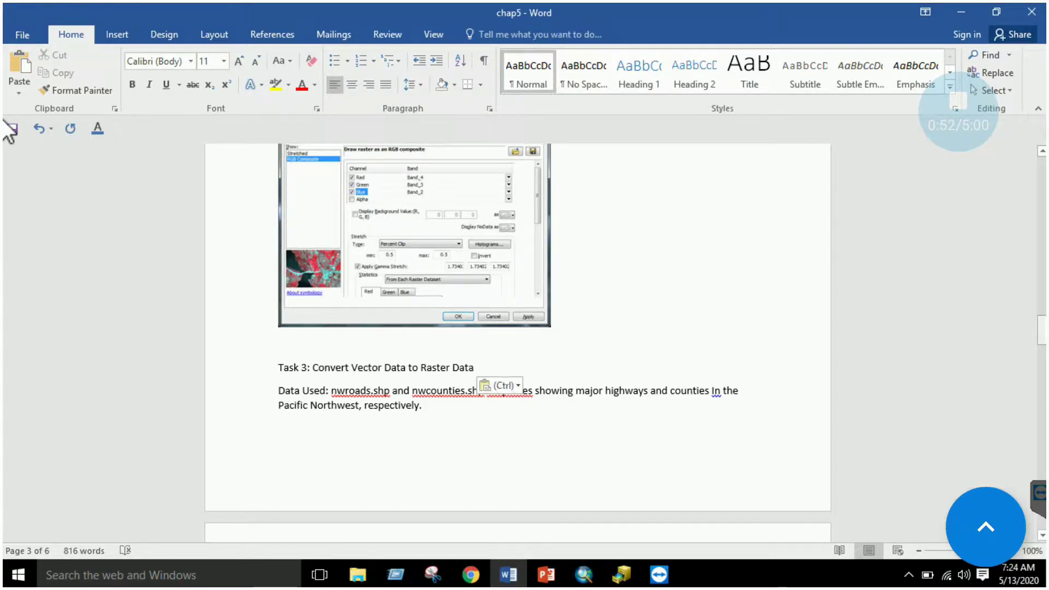
Step: Review the lab introduction and Task 1 description at the beginning of the document
{"action": "scroll", "coordinate": [518, 327], "scroll_direction": "up", "scroll_amount": 1}
{"action": "scroll", "coordinate": [492, 358], "scroll_direction": "up", "scroll_amount": 20}
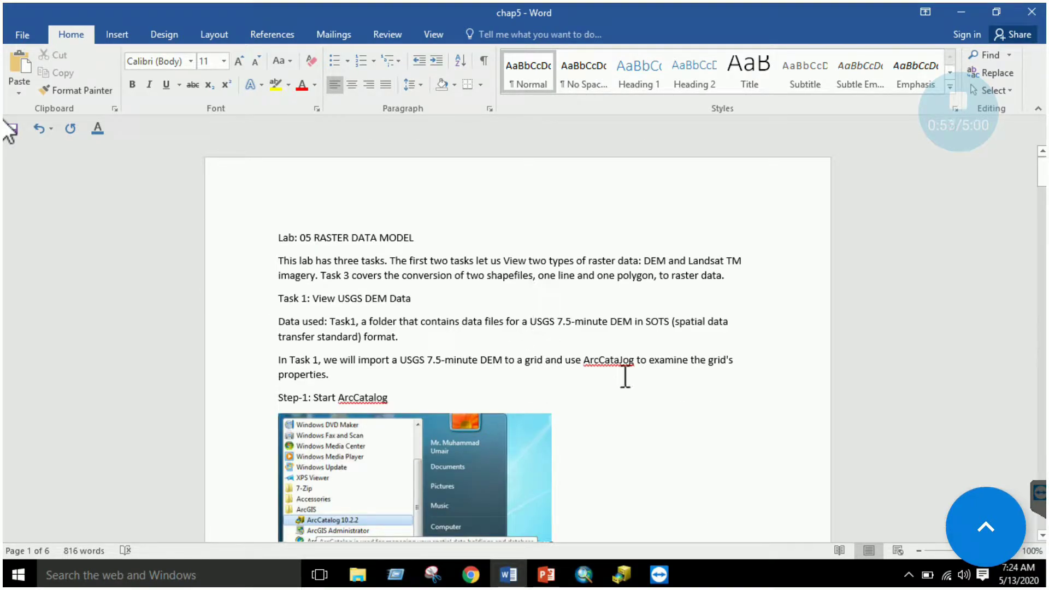
Step: Switch to ArcMap and add the 8146CATD.DDF raster from the 1650604.DEM.SDTS folder inside Task1 to the map
{"action": "left_click", "coordinate": [589, 578]}
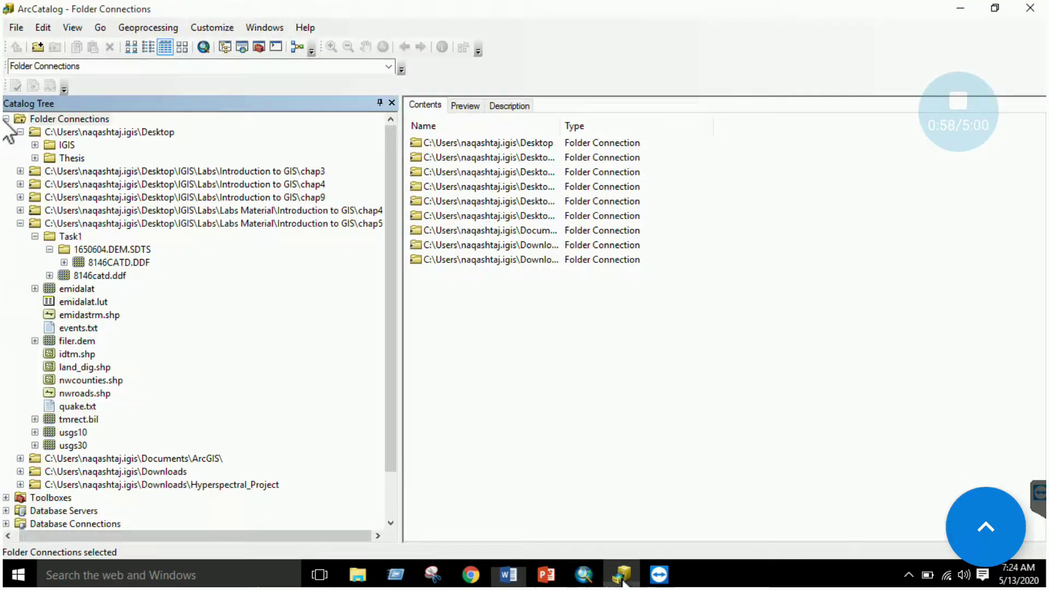
{"action": "left_click", "coordinate": [590, 578]}
{"action": "right_click", "coordinate": [54, 188]}
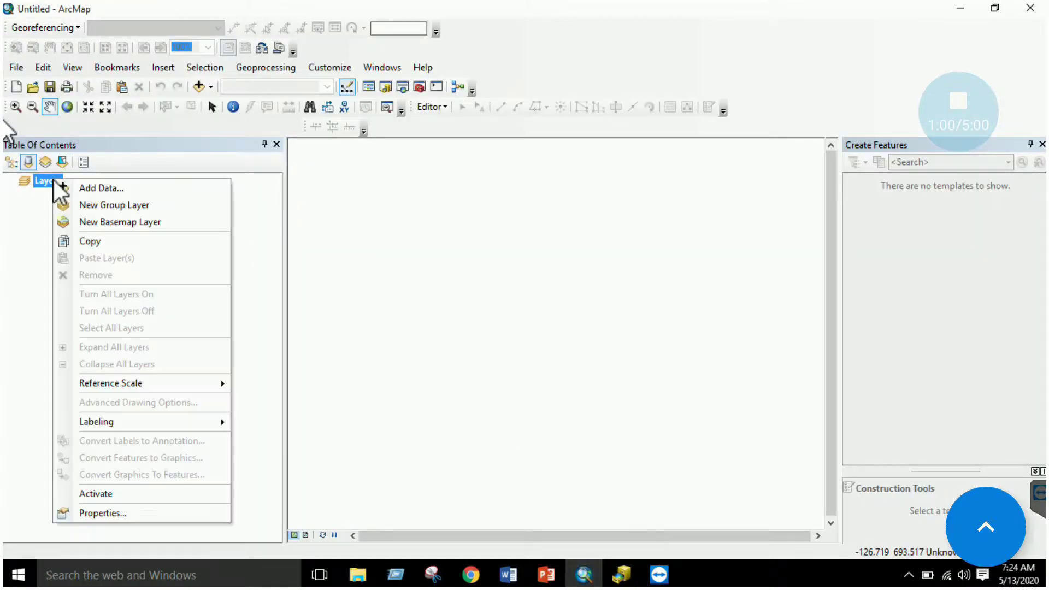
{"action": "left_click", "coordinate": [89, 188]}
{"action": "double_click", "coordinate": [369, 208]}
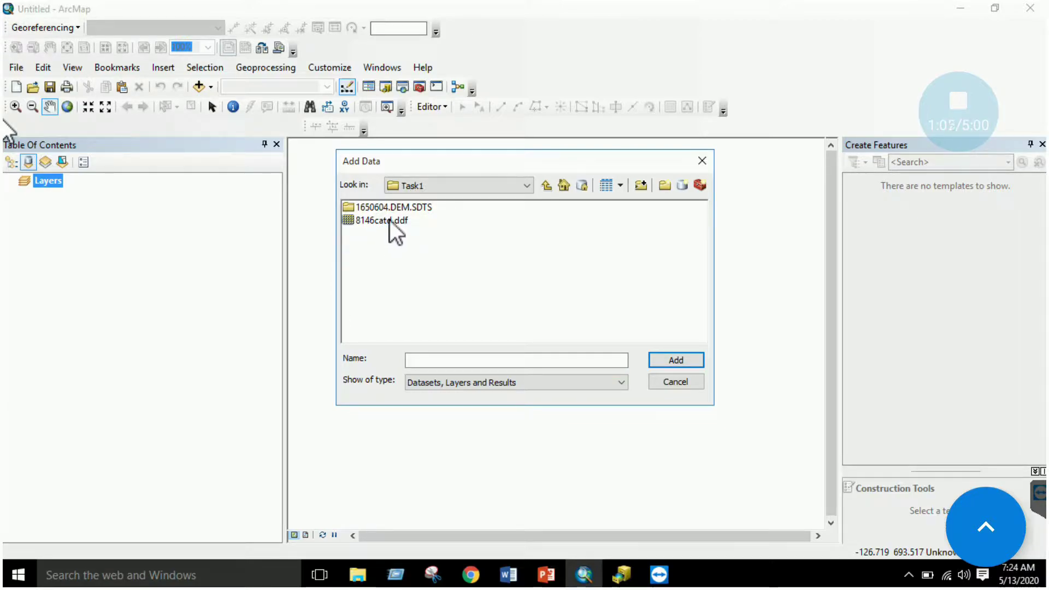
{"action": "left_click", "coordinate": [391, 209]}
{"action": "double_click", "coordinate": [391, 208]}
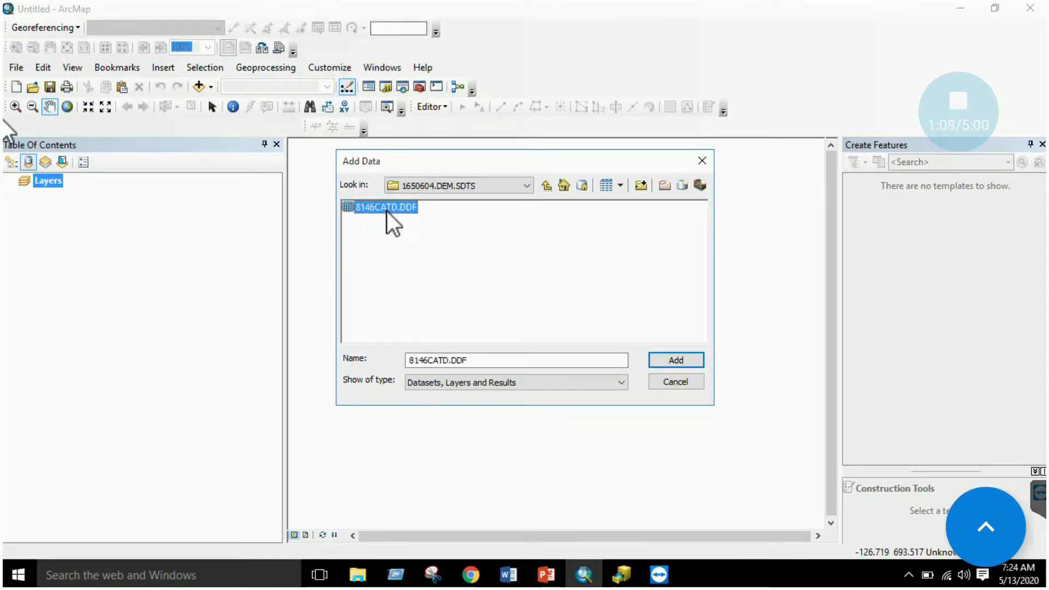
{"action": "left_click", "coordinate": [676, 360]}
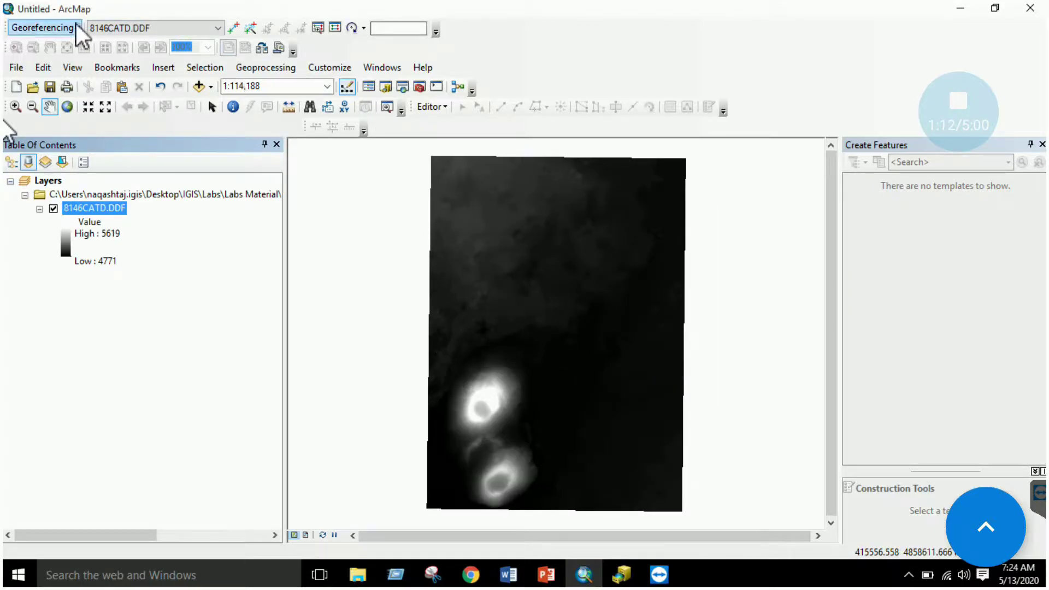
{"action": "key", "text": "F2"}
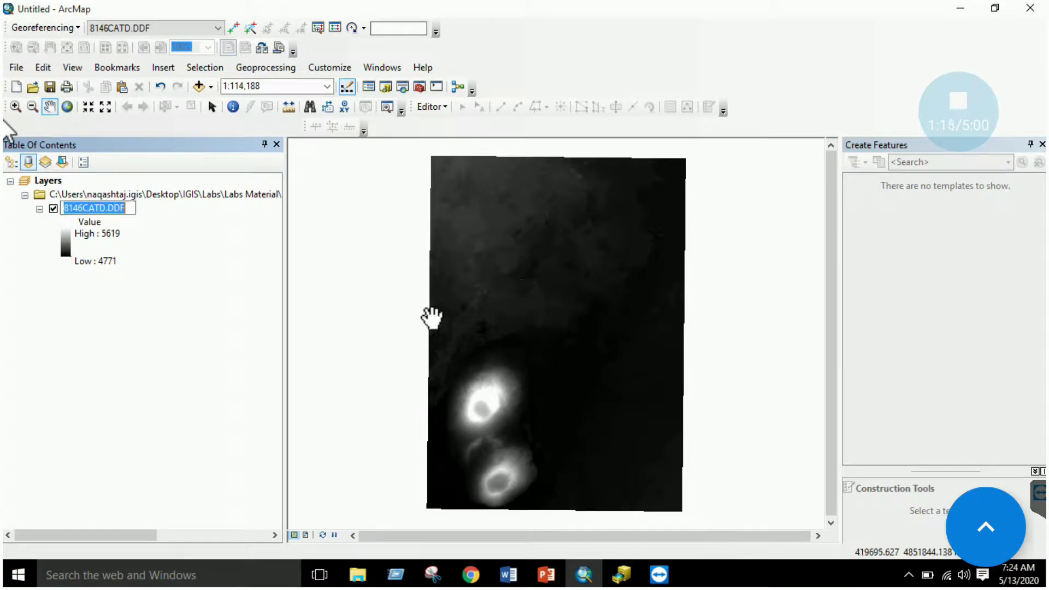
{"action": "left_click", "coordinate": [398, 316]}
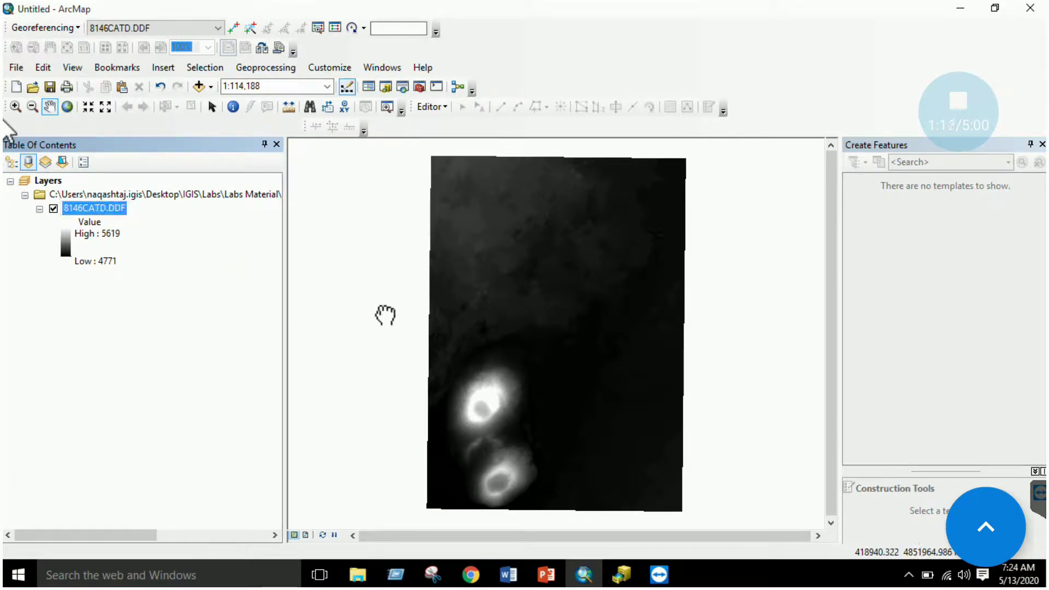
{"action": "left_click_drag", "start_coordinate": [397, 316], "coordinate": [542, 334]}
Step: Apply the green, yellow, orange, brown and white elevation color ramp to the 8146CATD.DDF layer
{"action": "double_click", "coordinate": [70, 242]}
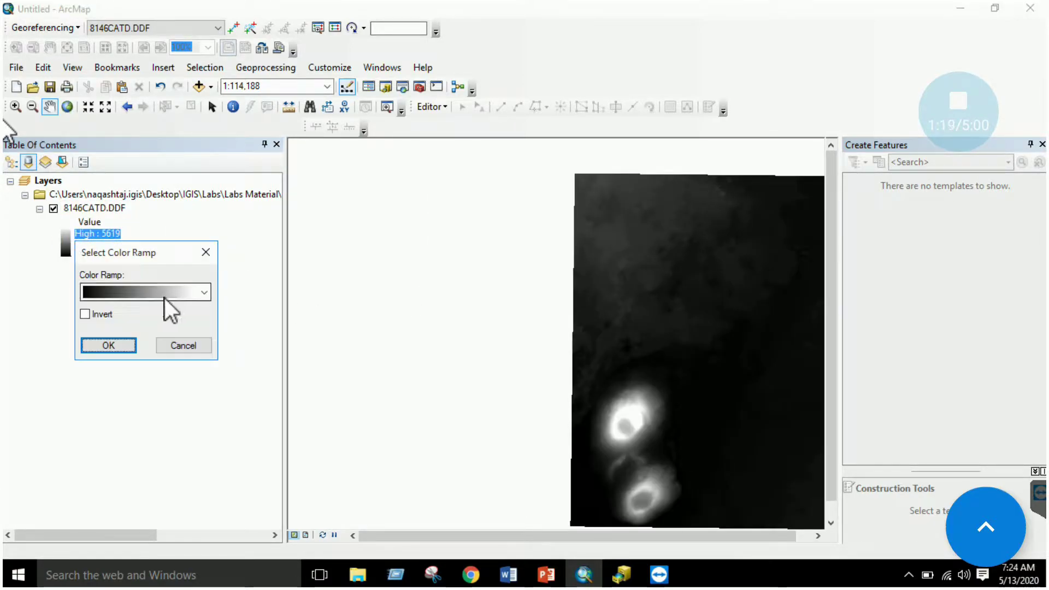
{"action": "left_click", "coordinate": [165, 297]}
{"action": "left_click", "coordinate": [154, 175]}
{"action": "left_click", "coordinate": [124, 344]}
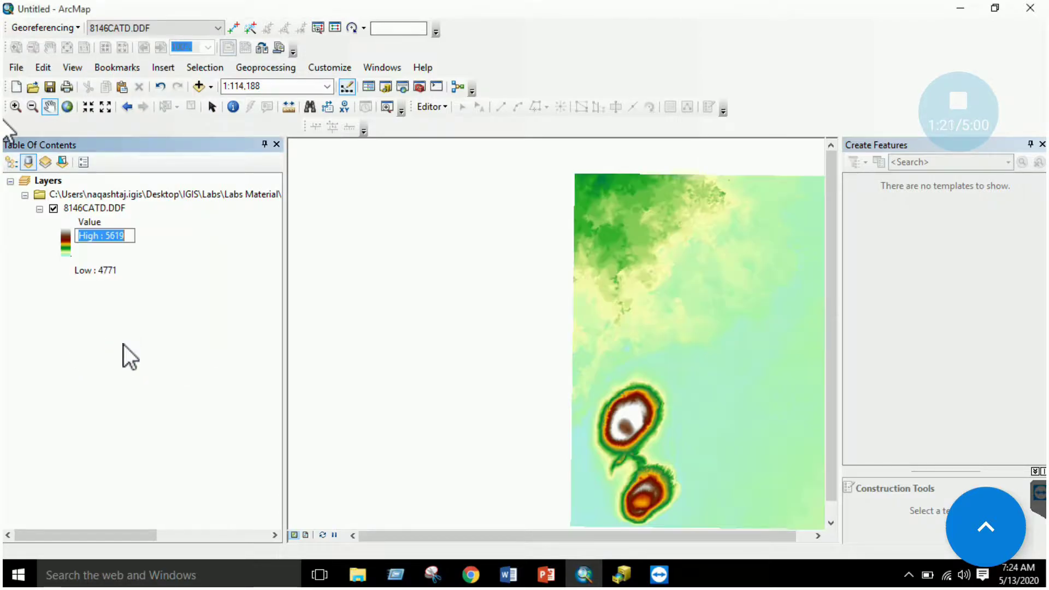
{"action": "left_click_drag", "start_coordinate": [651, 364], "coordinate": [528, 364]}
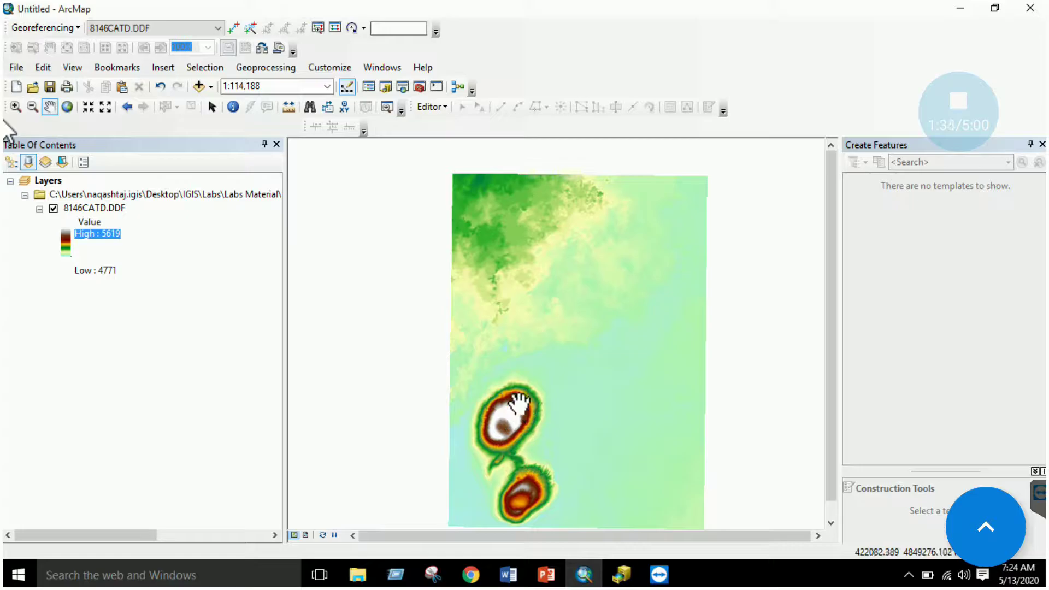
{"action": "left_click_drag", "start_coordinate": [503, 428], "coordinate": [553, 398]}
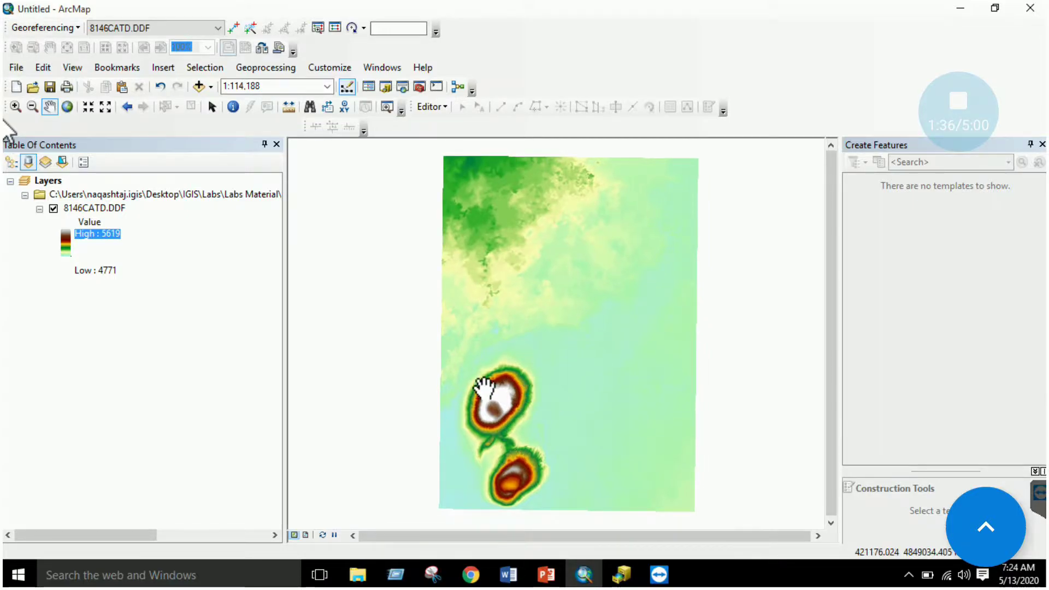
Step: Examine the 8146CATD.DDF layer's properties: general settings, raster source information, key metadata, extent and display options
{"action": "right_click", "coordinate": [89, 211]}
{"action": "left_click", "coordinate": [155, 434]}
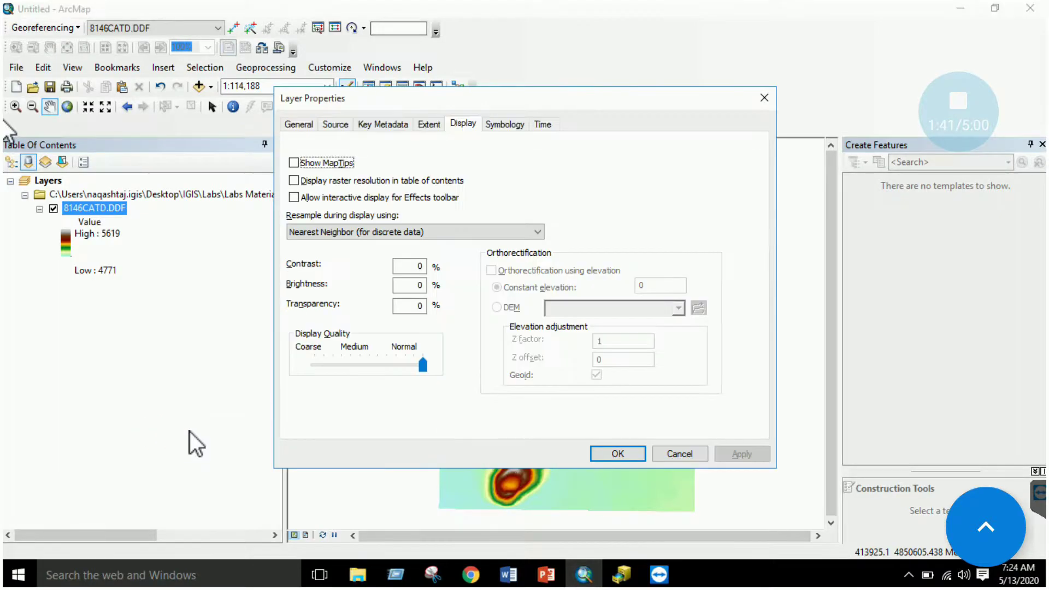
{"action": "left_click", "coordinate": [307, 127]}
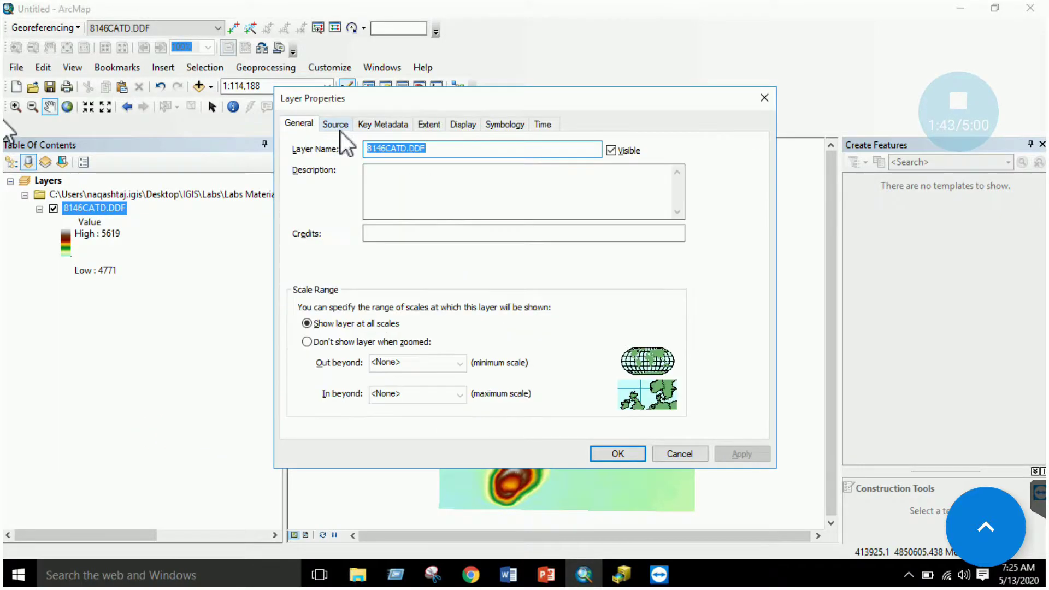
{"action": "left_click", "coordinate": [337, 126]}
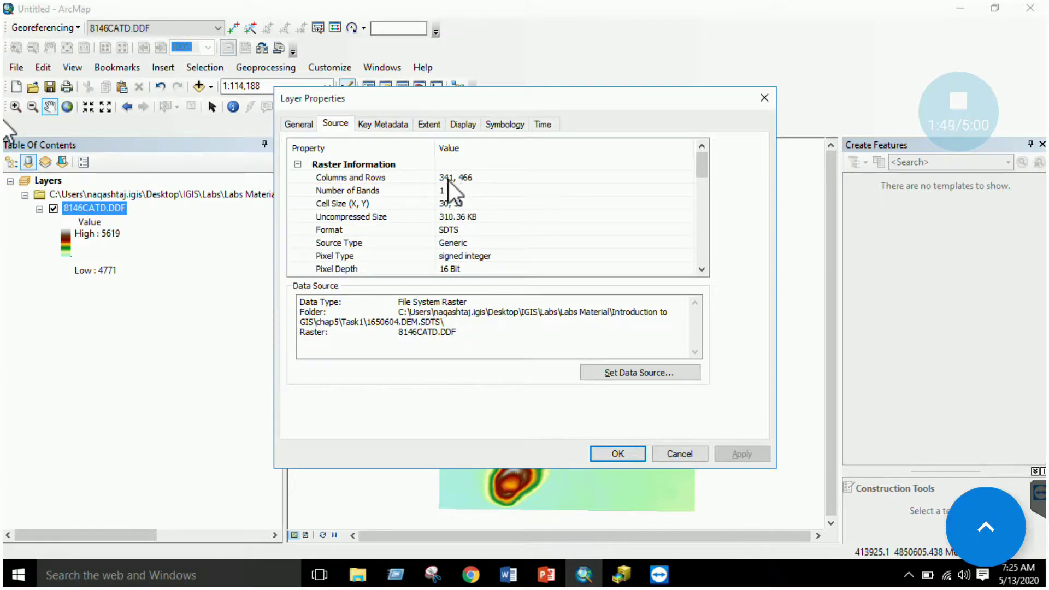
{"action": "scroll", "coordinate": [464, 228], "scroll_direction": "down", "scroll_amount": 2}
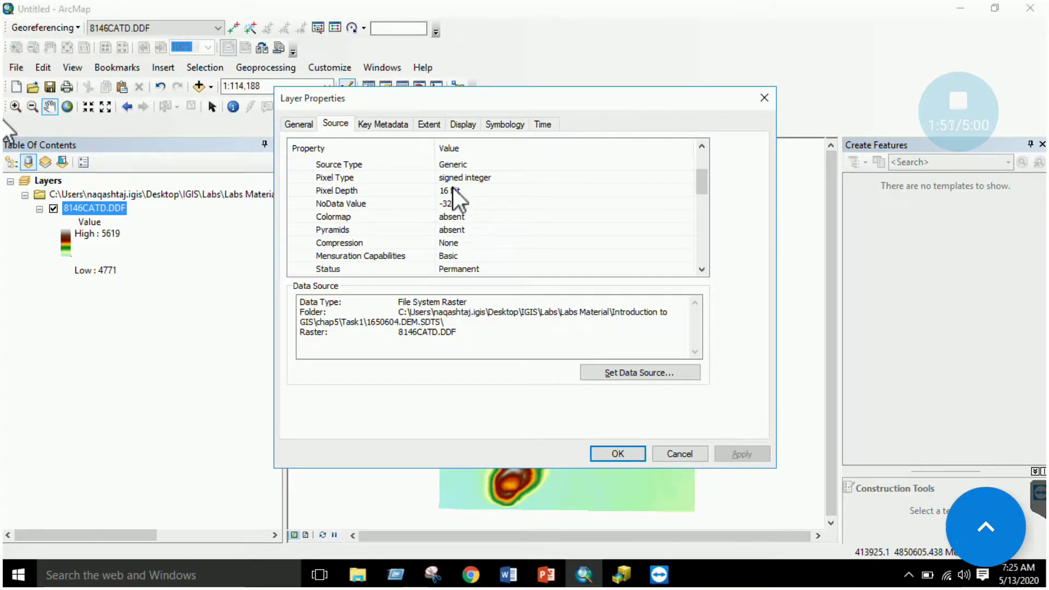
{"action": "scroll", "coordinate": [473, 210], "scroll_direction": "down", "scroll_amount": 5}
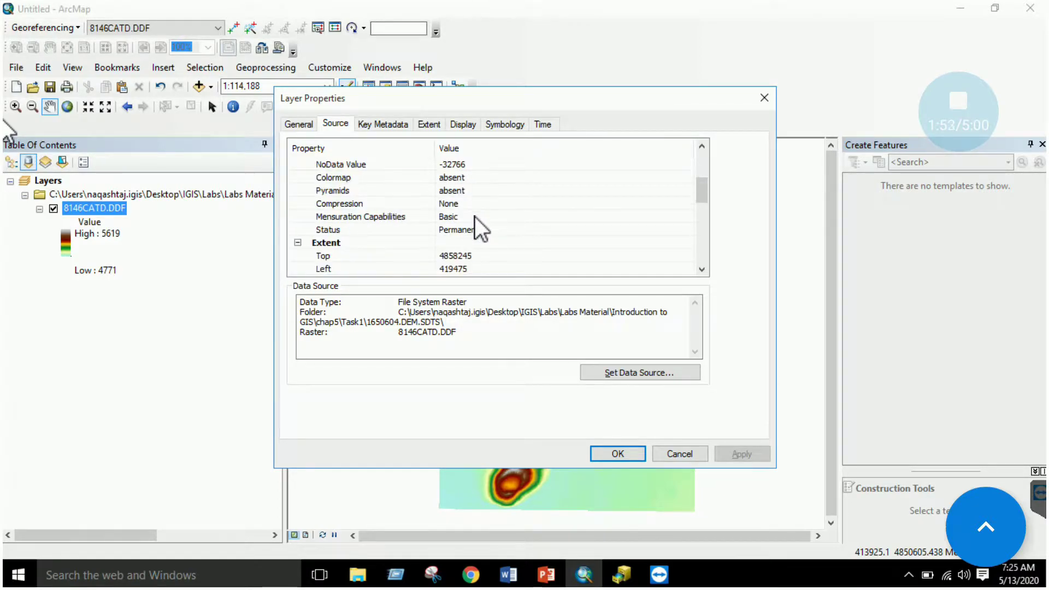
{"action": "left_click", "coordinate": [392, 124]}
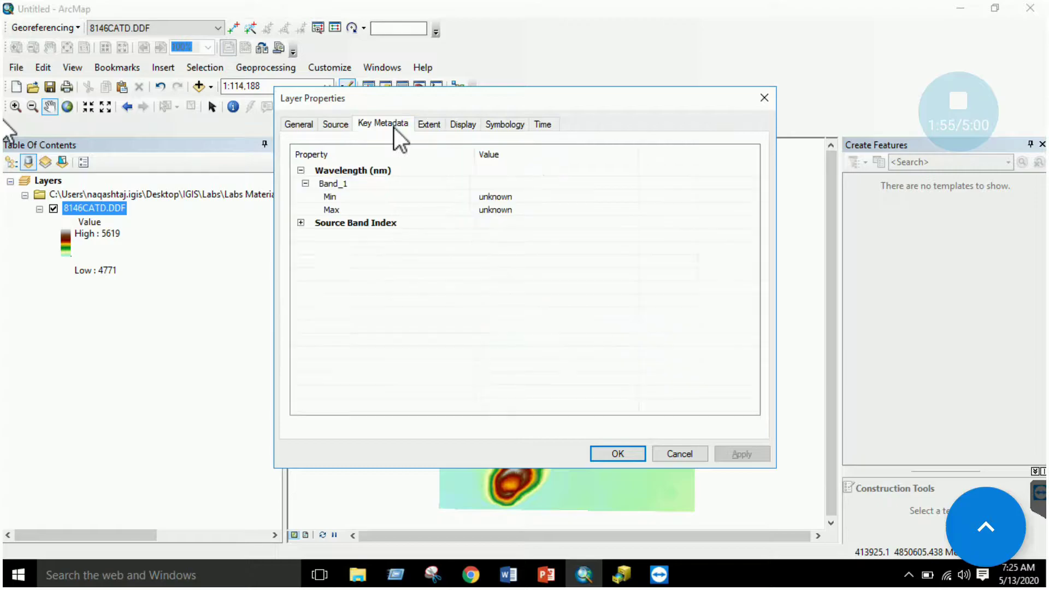
{"action": "left_click", "coordinate": [434, 127]}
{"action": "left_click", "coordinate": [396, 124]}
{"action": "left_click", "coordinate": [458, 126]}
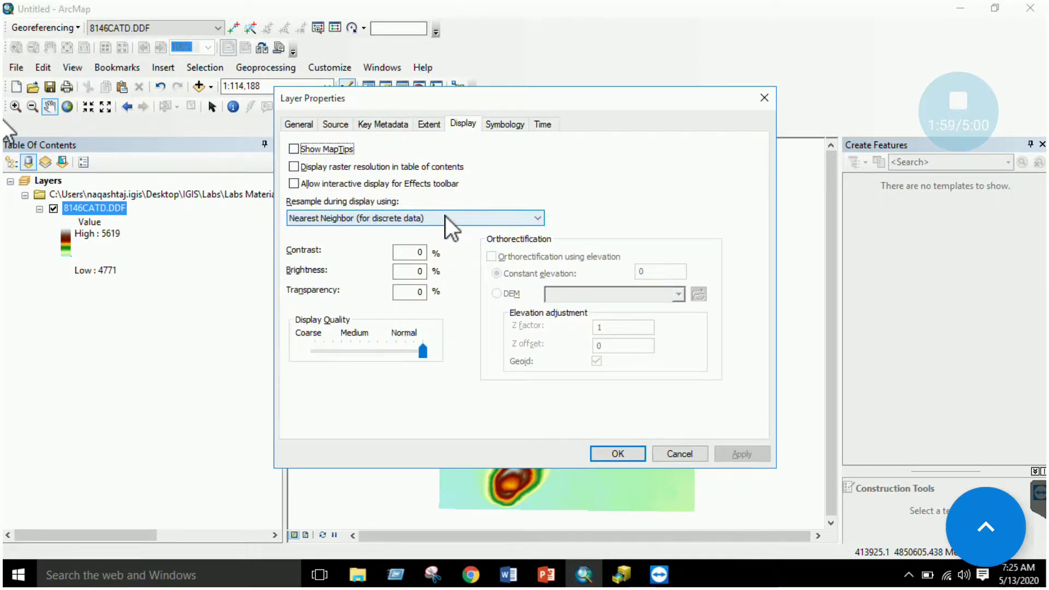
Step: Display the 8146CATD.DDF raster as Classified with five Natural Breaks (Jenks) classes and the green, yellow, orange, brown and white elevation color ramp
{"action": "left_click", "coordinate": [508, 126]}
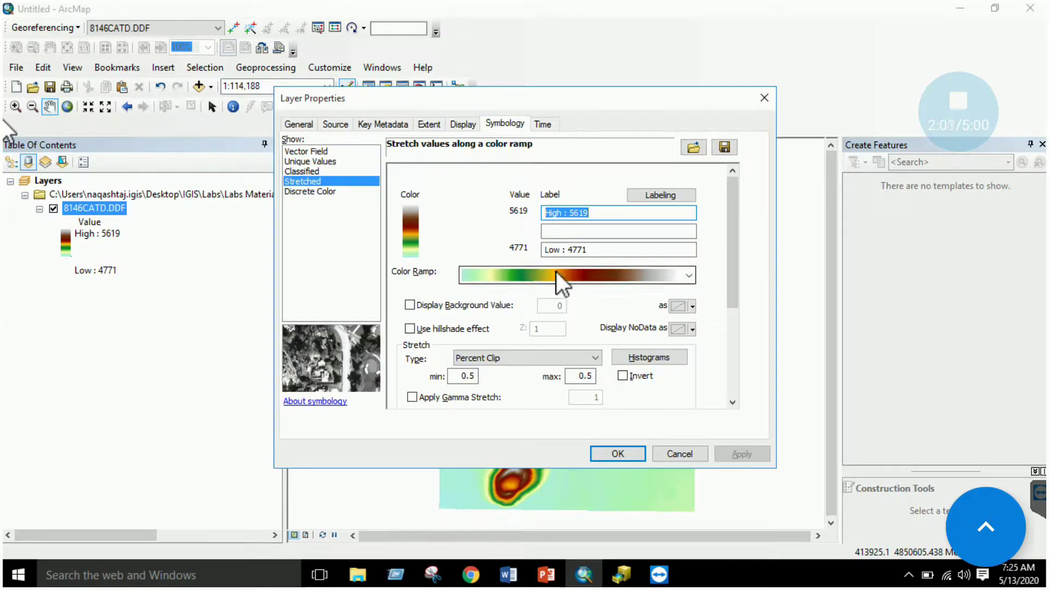
{"action": "left_click", "coordinate": [302, 171]}
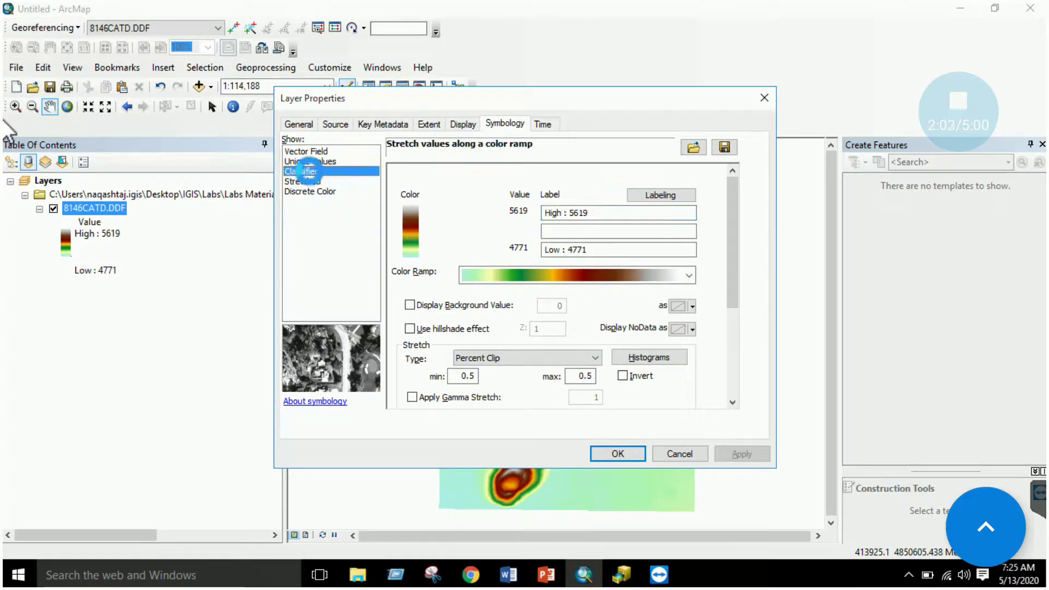
{"action": "left_click", "coordinate": [604, 352]}
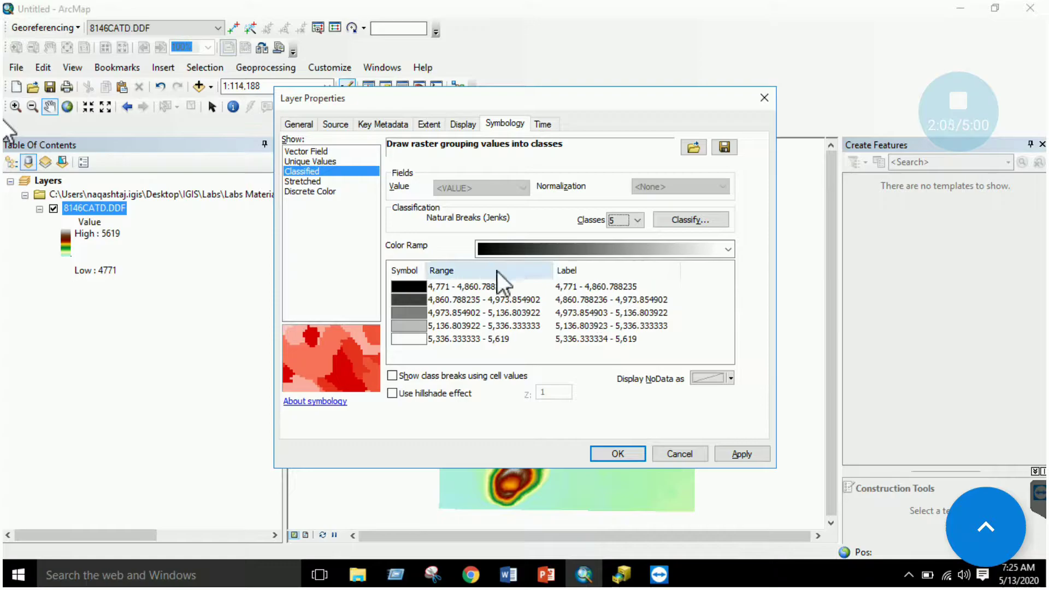
{"action": "left_click", "coordinate": [606, 250]}
{"action": "left_click", "coordinate": [598, 239]}
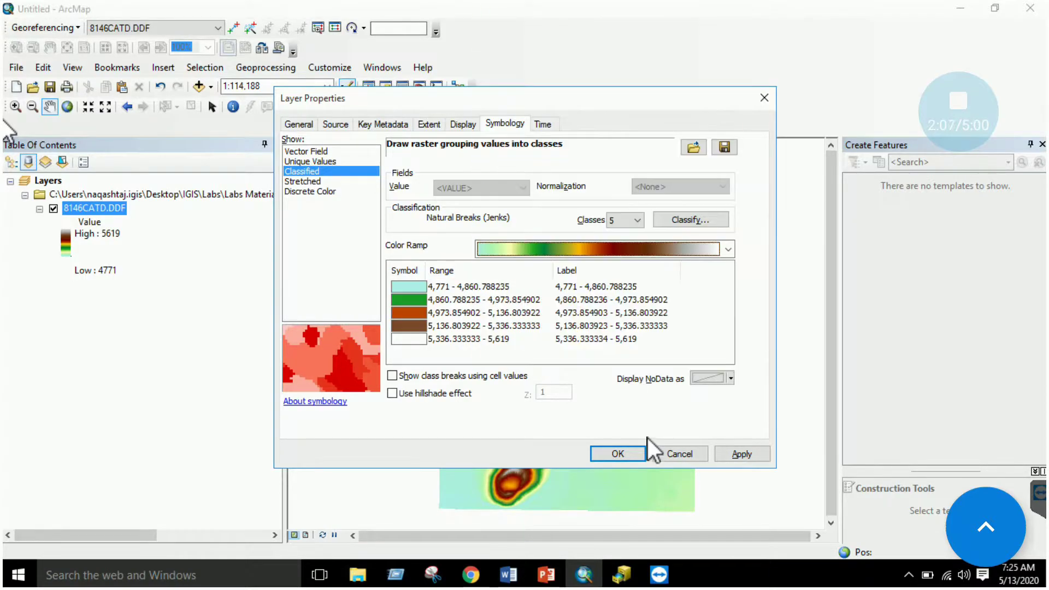
{"action": "left_click", "coordinate": [729, 455]}
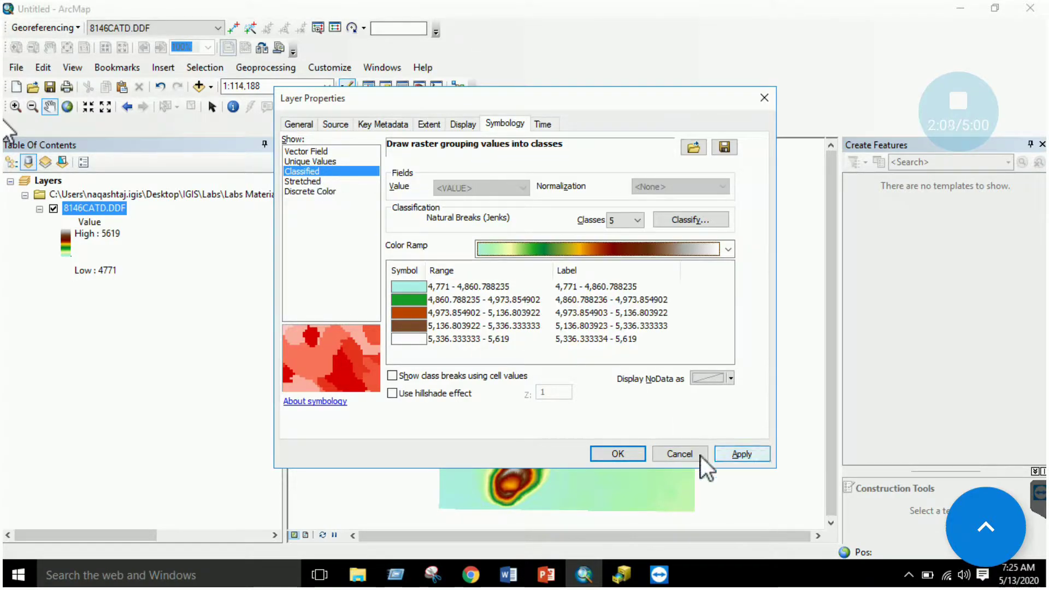
{"action": "left_click", "coordinate": [617, 454]}
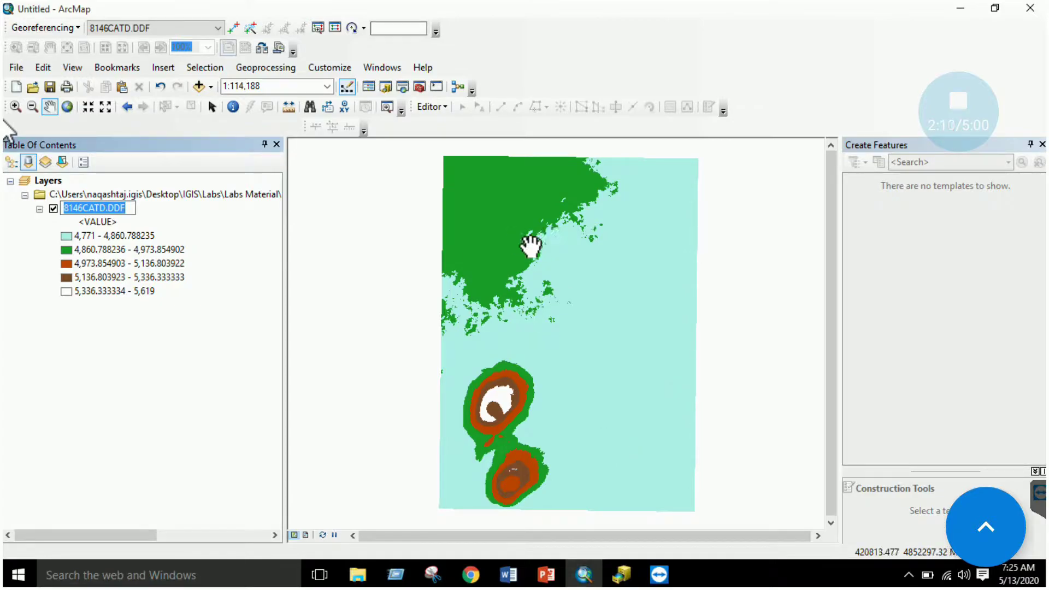
{"action": "left_click_drag", "start_coordinate": [372, 335], "coordinate": [556, 335]}
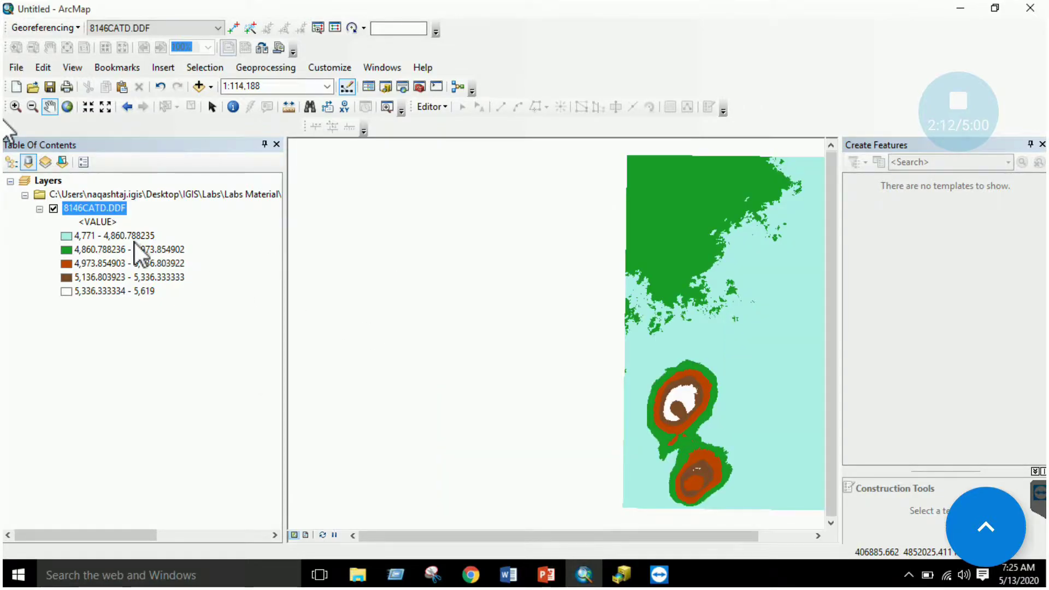
{"action": "left_click_drag", "start_coordinate": [764, 335], "coordinate": [593, 335]}
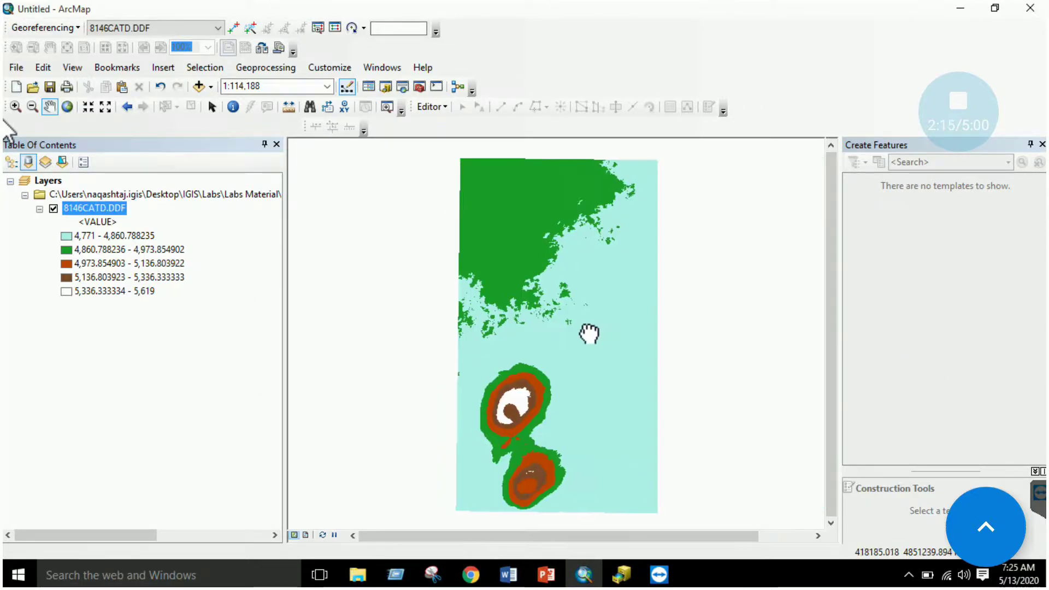
{"action": "key", "text": "F2"}
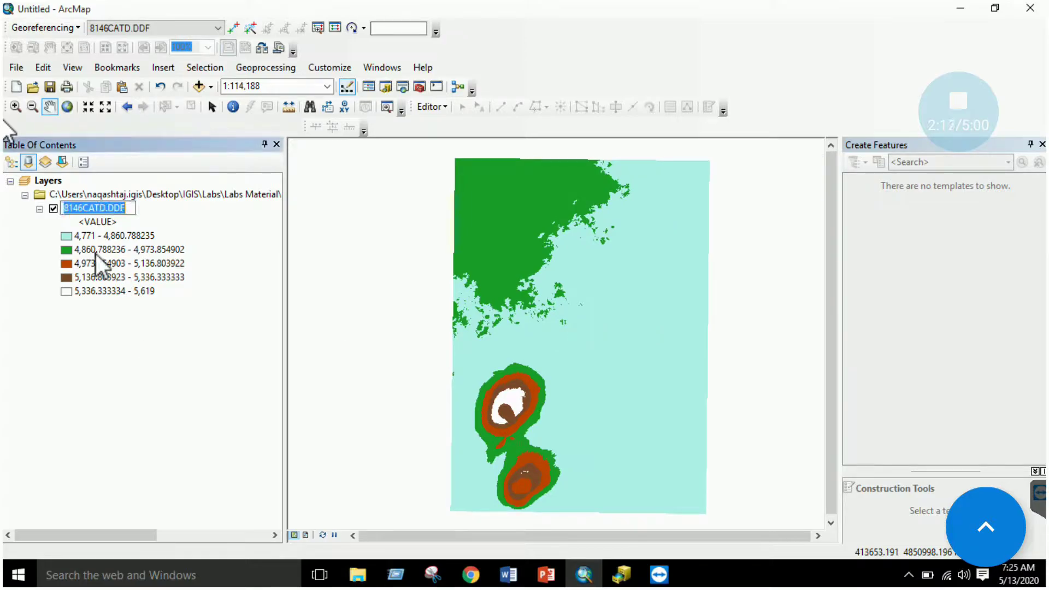
Step: Add the idtm.shp shapefile from the chap5 folder to the map
{"action": "right_click", "coordinate": [58, 184]}
{"action": "left_click", "coordinate": [88, 193]}
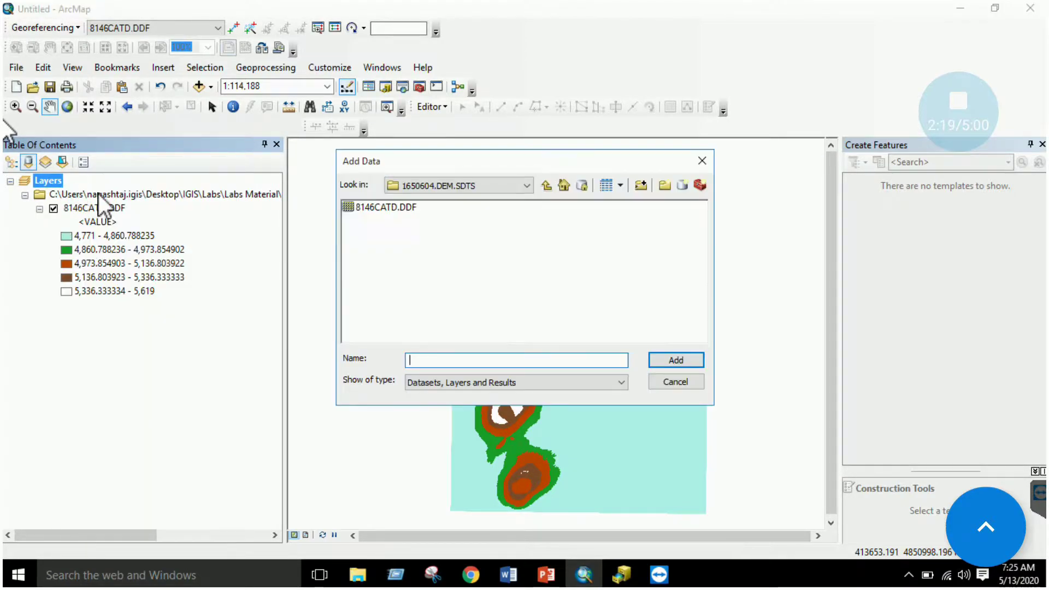
{"action": "left_click", "coordinate": [546, 185]}
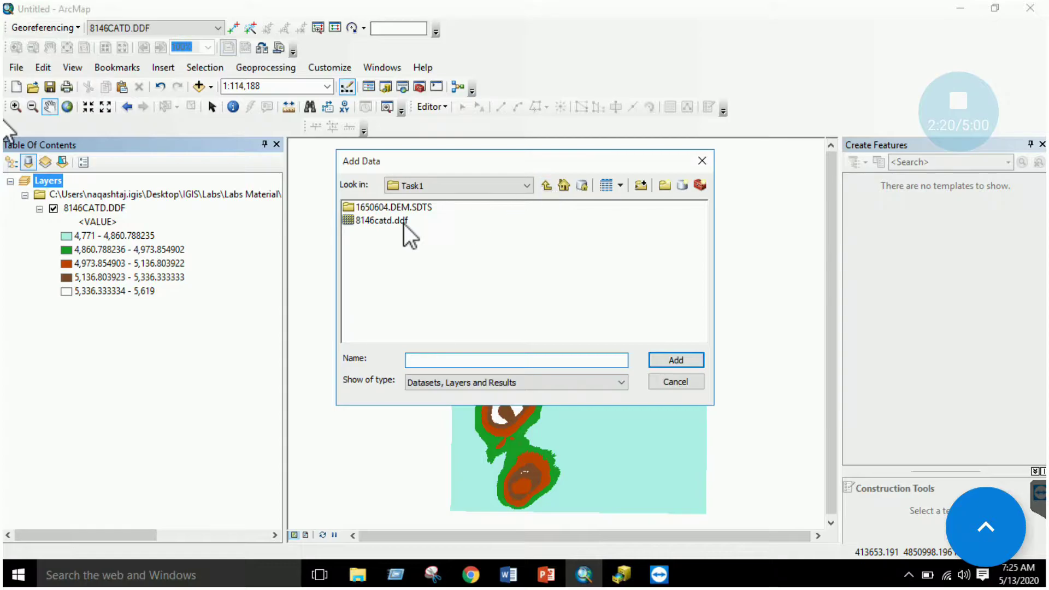
{"action": "left_click", "coordinate": [544, 186]}
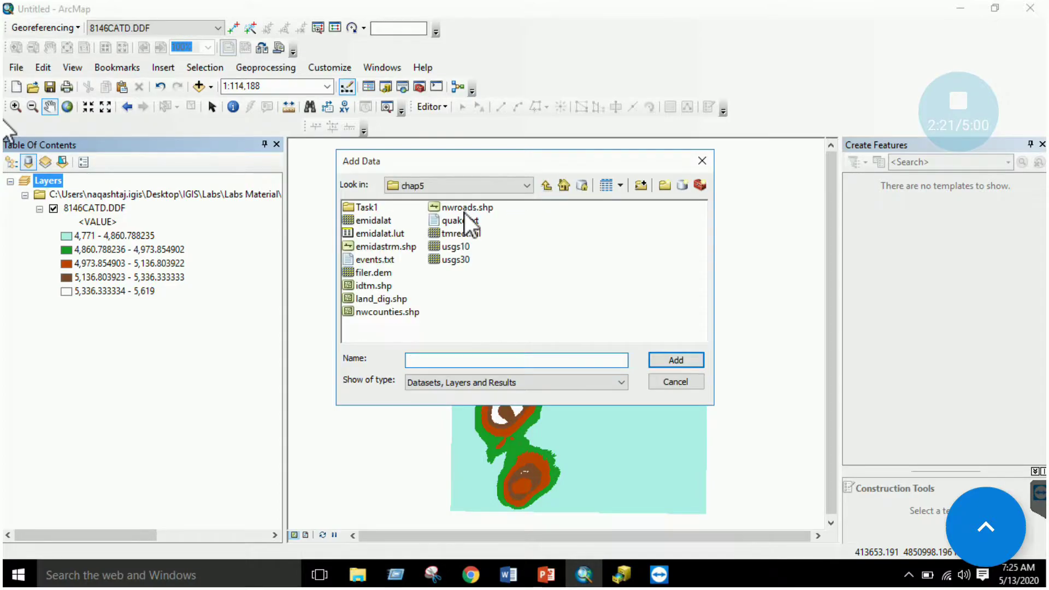
{"action": "double_click", "coordinate": [373, 287]}
{"action": "left_click", "coordinate": [650, 417]}
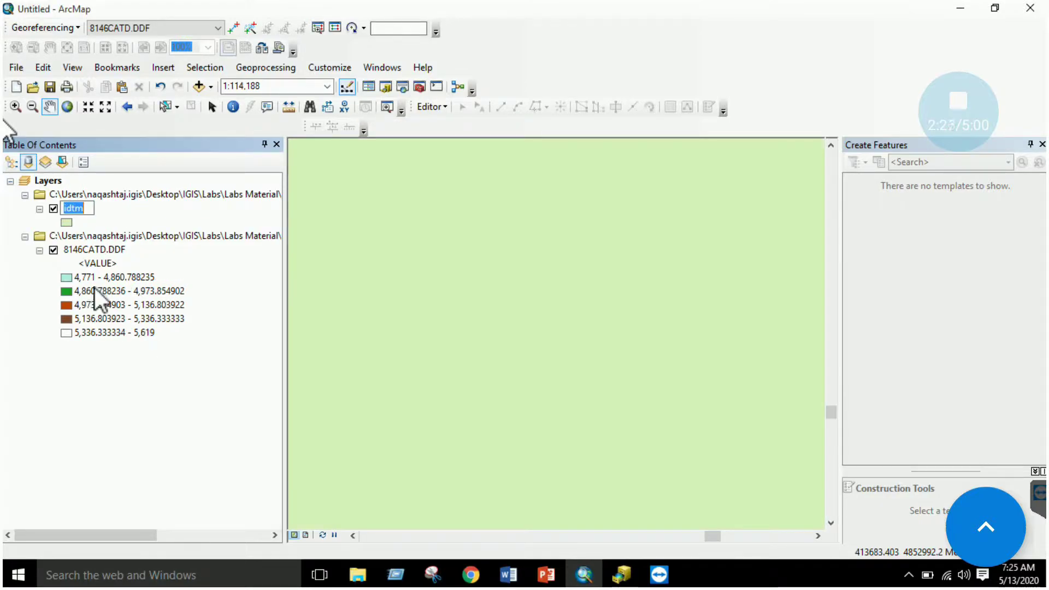
Step: Zoom the map to the full extent of the idtm layer
{"action": "left_click", "coordinate": [71, 208]}
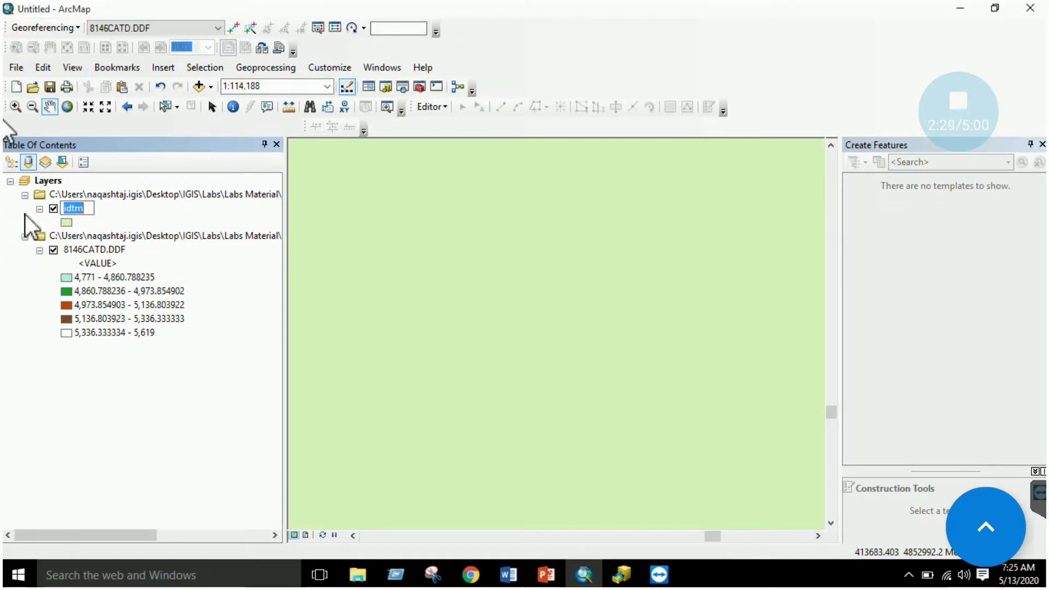
{"action": "right_click", "coordinate": [129, 216]}
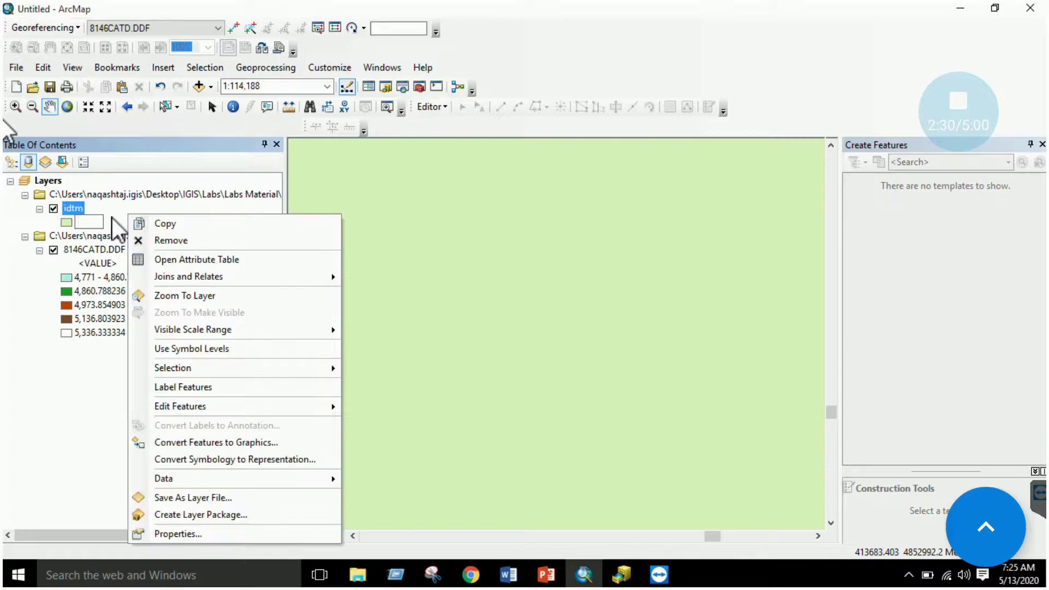
{"action": "right_click", "coordinate": [72, 208]}
{"action": "left_click", "coordinate": [123, 285]}
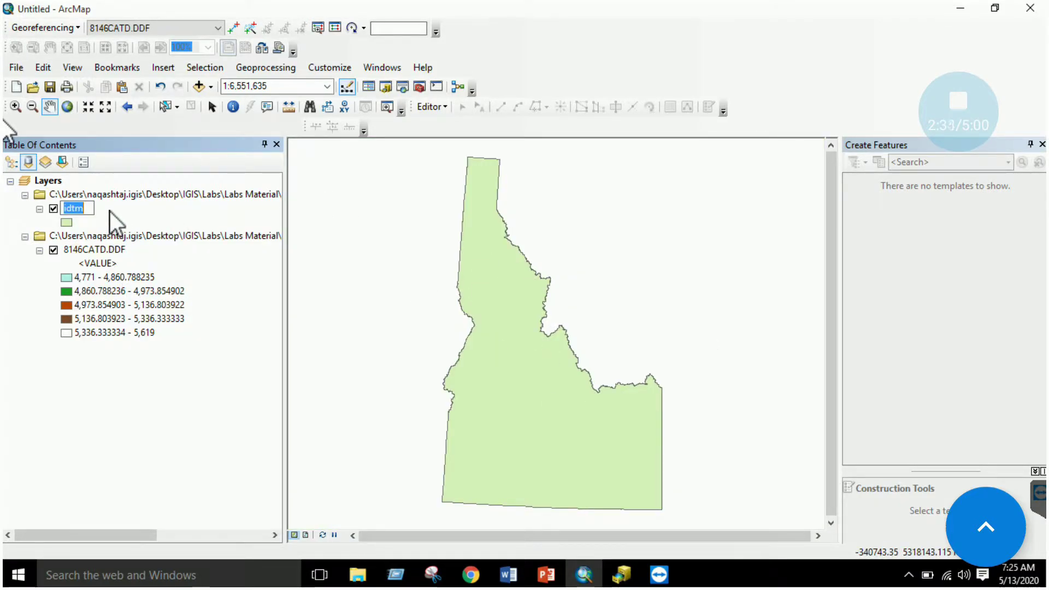
{"action": "key", "text": "Return"}
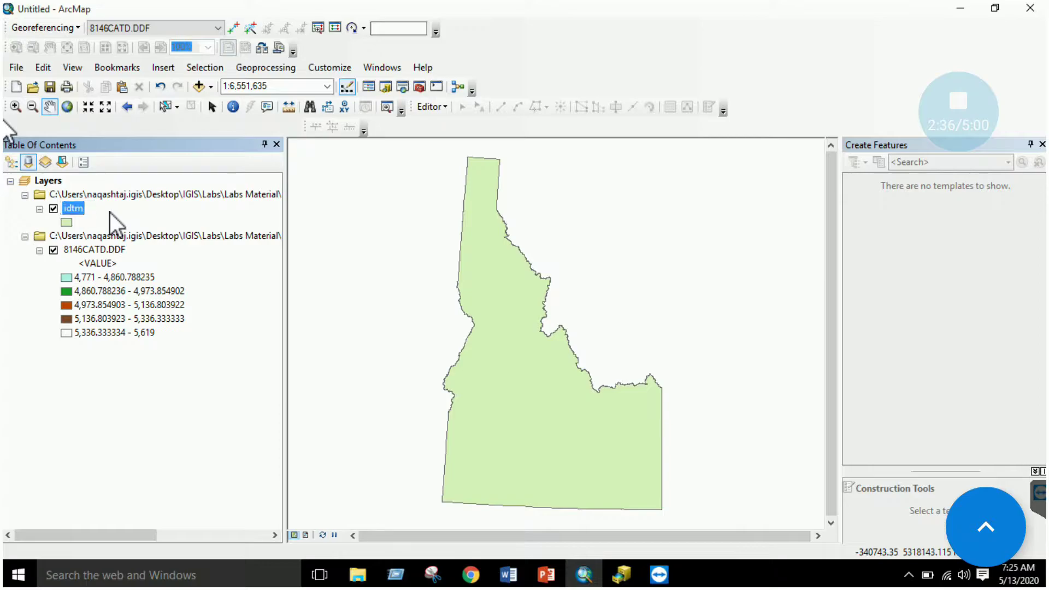
Step: Examine the idtm layer's properties: general settings, source and coordinate system, selection and display options
{"action": "right_click", "coordinate": [73, 214]}
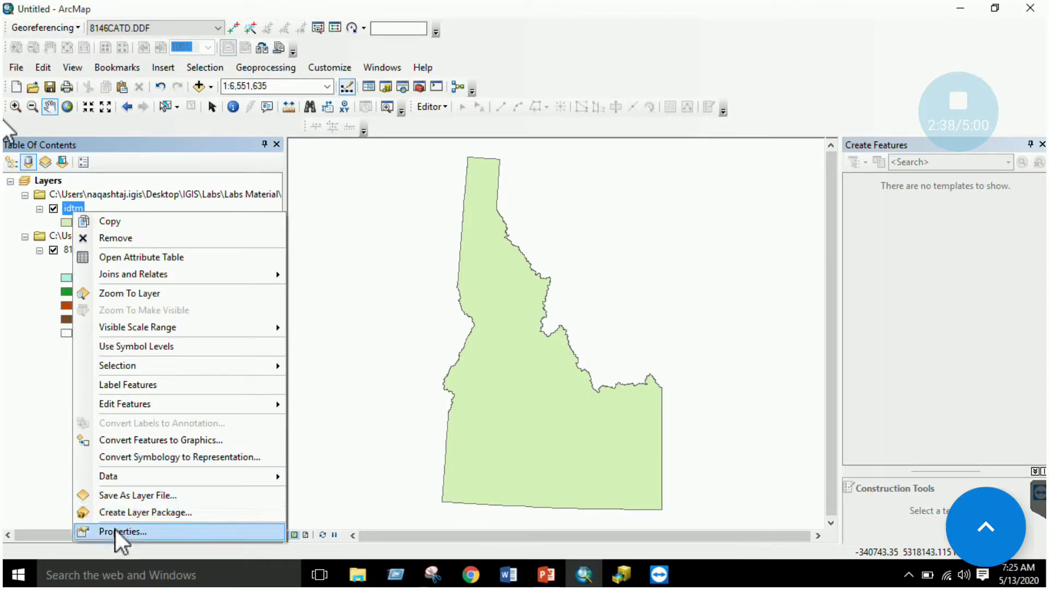
{"action": "left_click", "coordinate": [116, 529]}
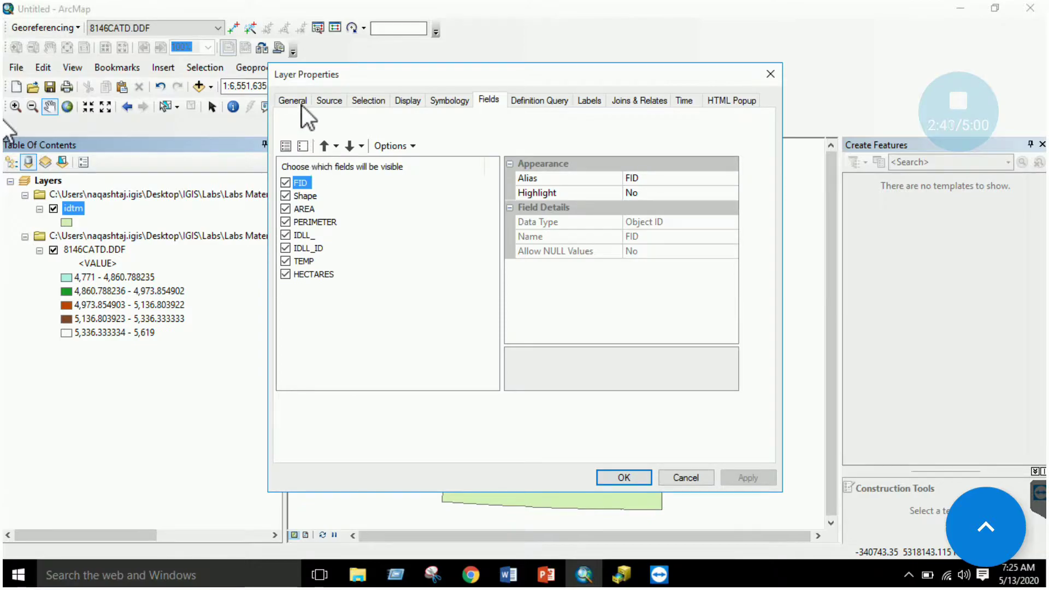
{"action": "left_click", "coordinate": [301, 102]}
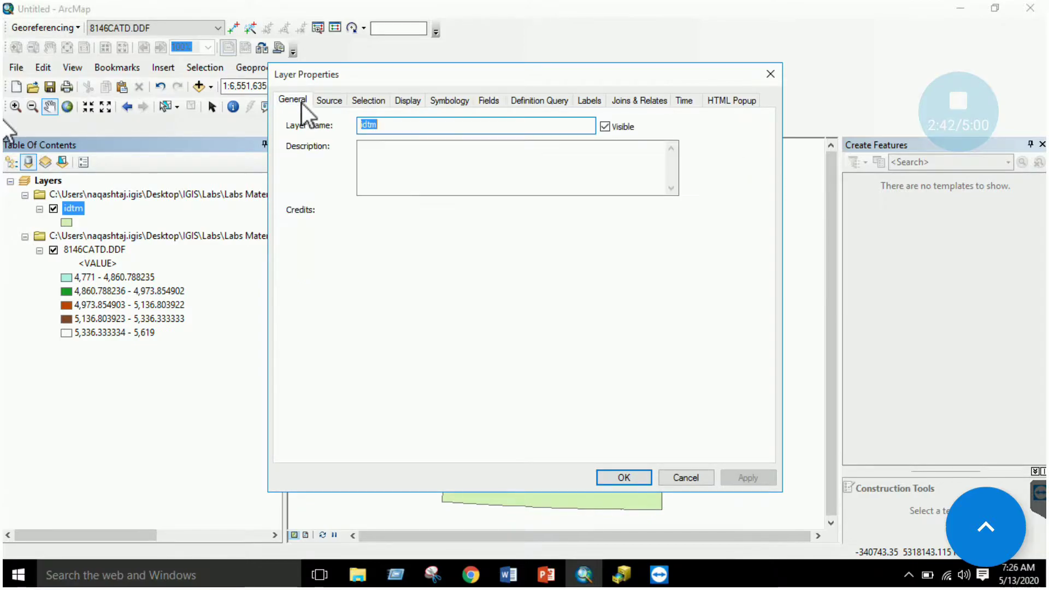
{"action": "left_click", "coordinate": [329, 100]}
{"action": "mouse_move", "coordinate": [638, 229]}
{"action": "left_mouse_down"}
{"action": "mouse_move", "coordinate": [632, 274]}
{"action": "mouse_move", "coordinate": [638, 232]}
{"action": "left_mouse_up"}
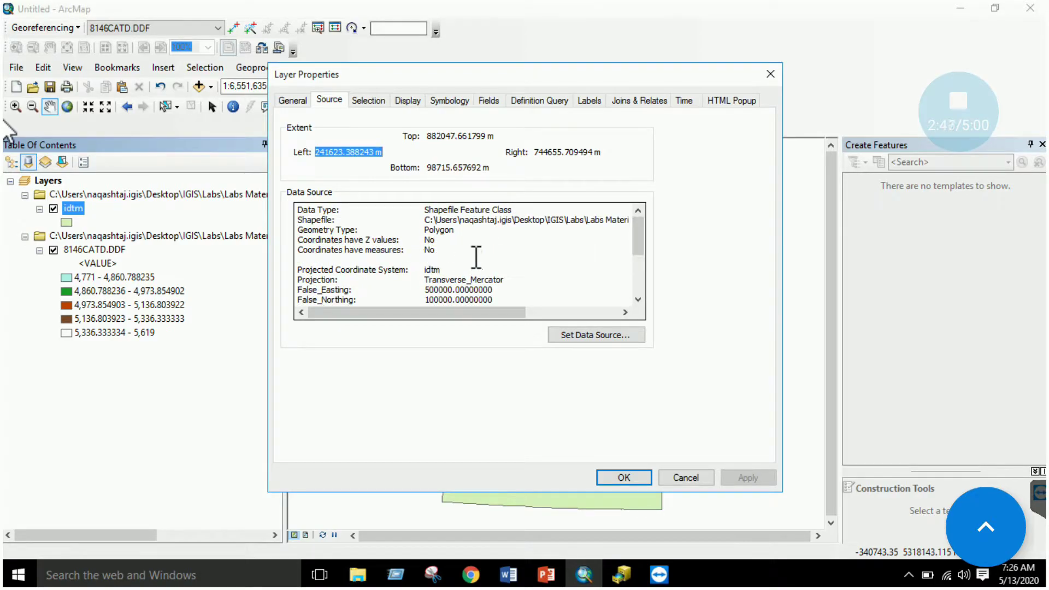
{"action": "left_click", "coordinate": [366, 99]}
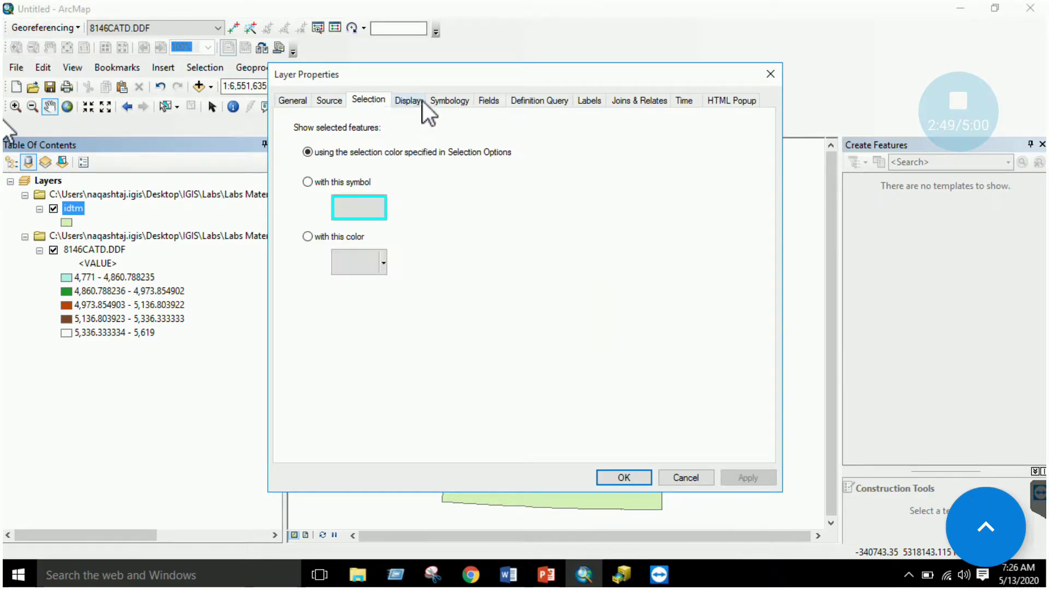
{"action": "left_click", "coordinate": [415, 100]}
Step: Review the idtm layer's symbology with unique values, fields, definition query, labels, joins, time and HTML popup settings, leaving them unapplied
{"action": "left_click", "coordinate": [447, 100]}
{"action": "left_click", "coordinate": [327, 154]}
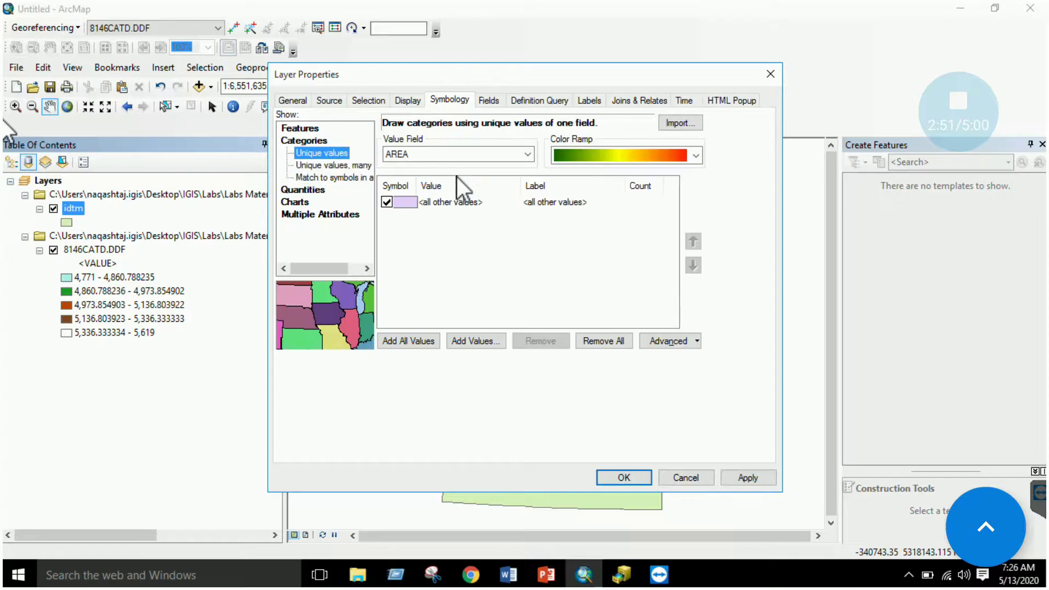
{"action": "left_click", "coordinate": [490, 102]}
{"action": "left_click", "coordinate": [538, 100]}
{"action": "left_click", "coordinate": [589, 102]}
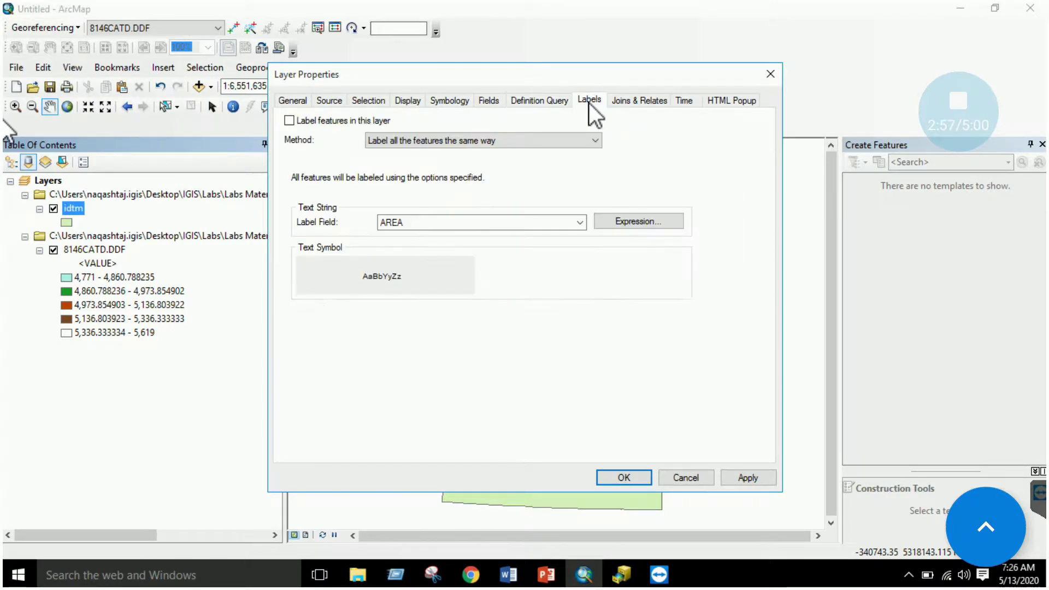
{"action": "left_click", "coordinate": [651, 103]}
{"action": "left_click", "coordinate": [684, 103]}
{"action": "left_click", "coordinate": [733, 103]}
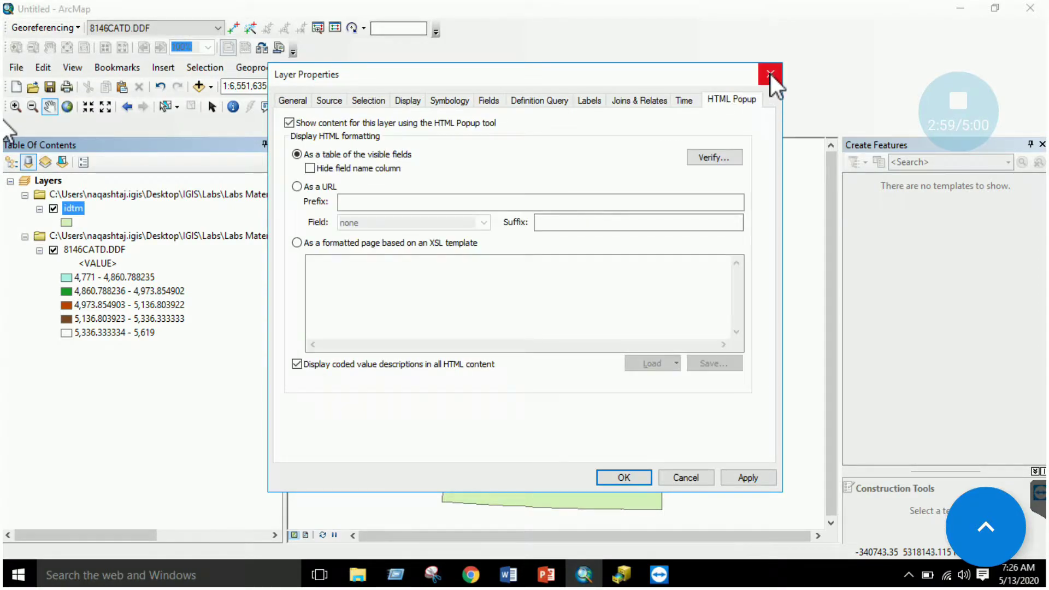
{"action": "left_click", "coordinate": [770, 74]}
Step: View the idtm layer's attribute table and check whether an attribute table can be opened for the 8146CATD.DDF raster
{"action": "right_click", "coordinate": [76, 208]}
{"action": "left_click", "coordinate": [119, 254]}
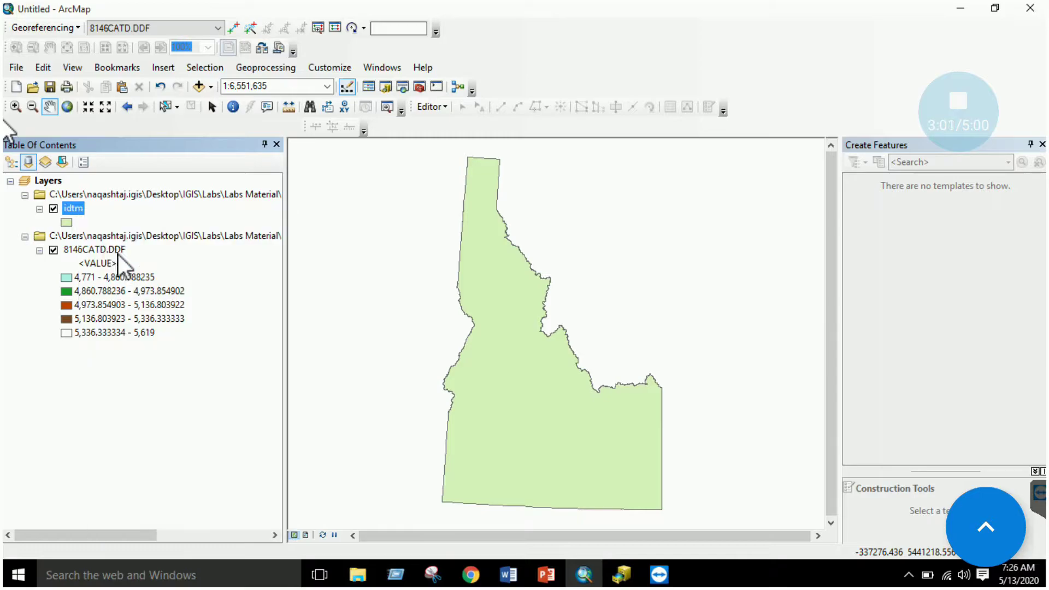
{"action": "left_click", "coordinate": [960, 175]}
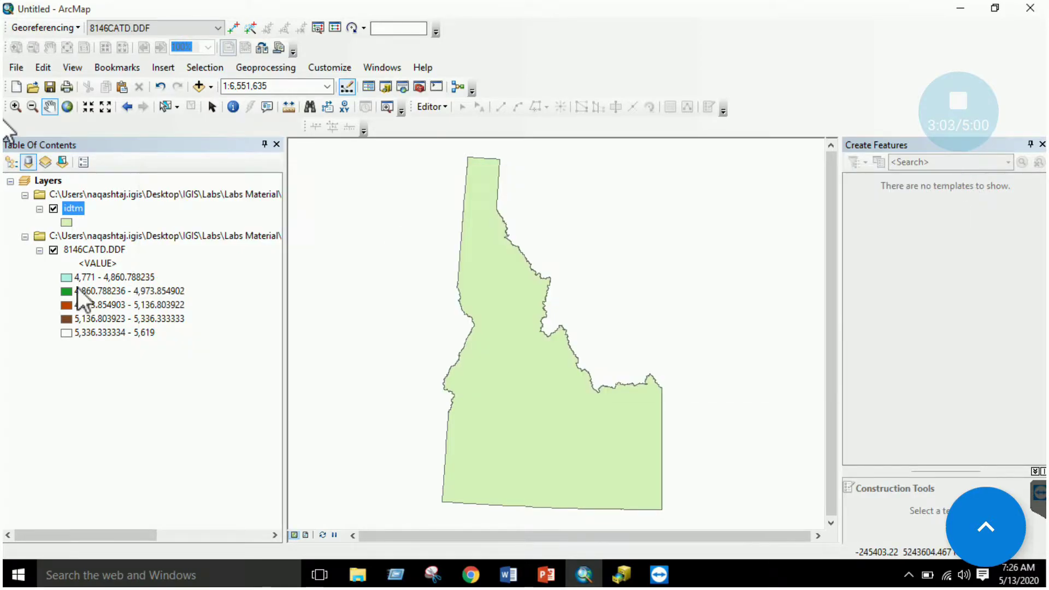
{"action": "right_click", "coordinate": [90, 251]}
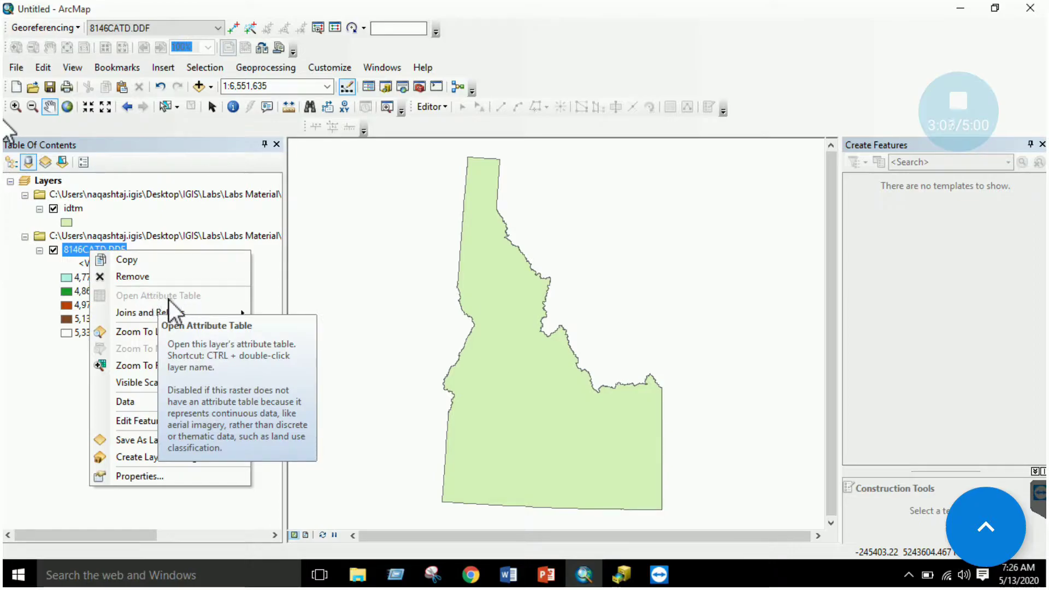
Step: Remove the idtm layer from the map and zoom to the full extent of the 8146CATD.DDF layer
{"action": "right_click", "coordinate": [75, 209]}
{"action": "left_click", "coordinate": [101, 235]}
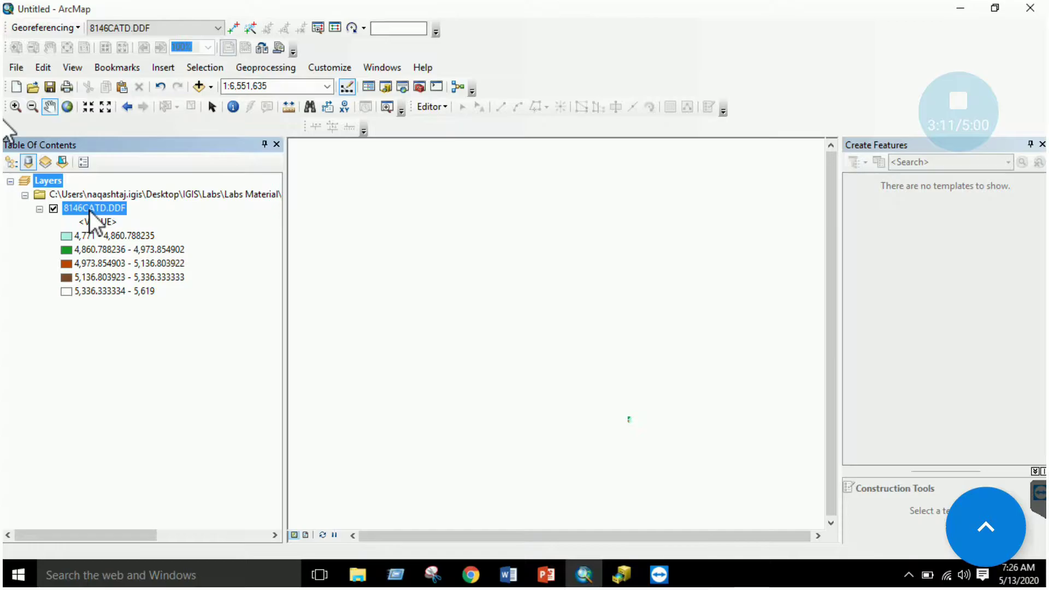
{"action": "right_click", "coordinate": [90, 211]}
{"action": "left_click", "coordinate": [153, 325]}
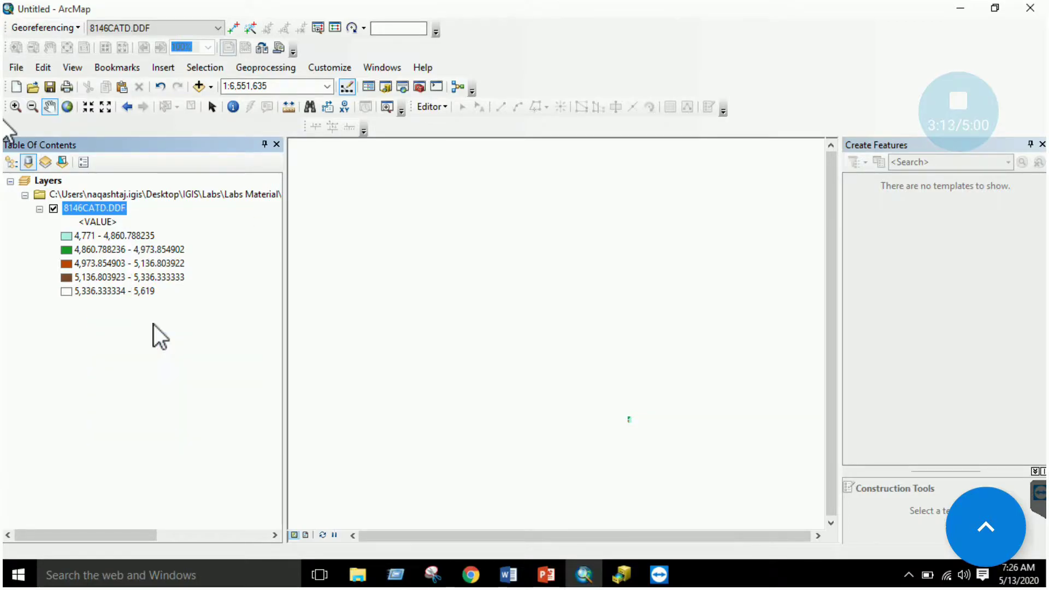
{"action": "right_click", "coordinate": [104, 213]}
{"action": "left_click", "coordinate": [142, 290]}
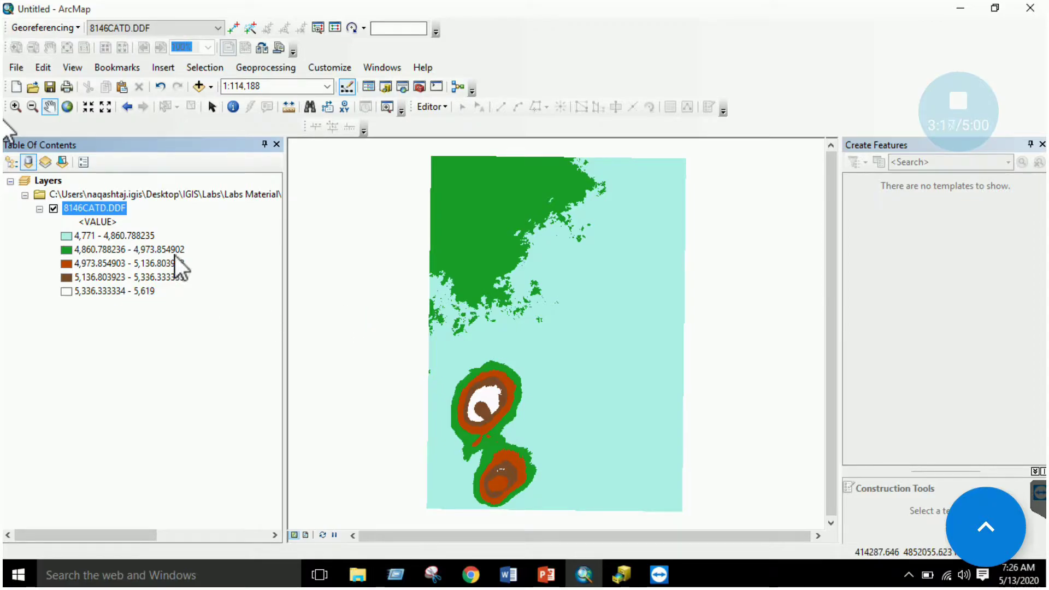
Step: Add the tmrect.bil image from the chap5 folder to the map, accepting its missing spatial reference
{"action": "right_click", "coordinate": [61, 182]}
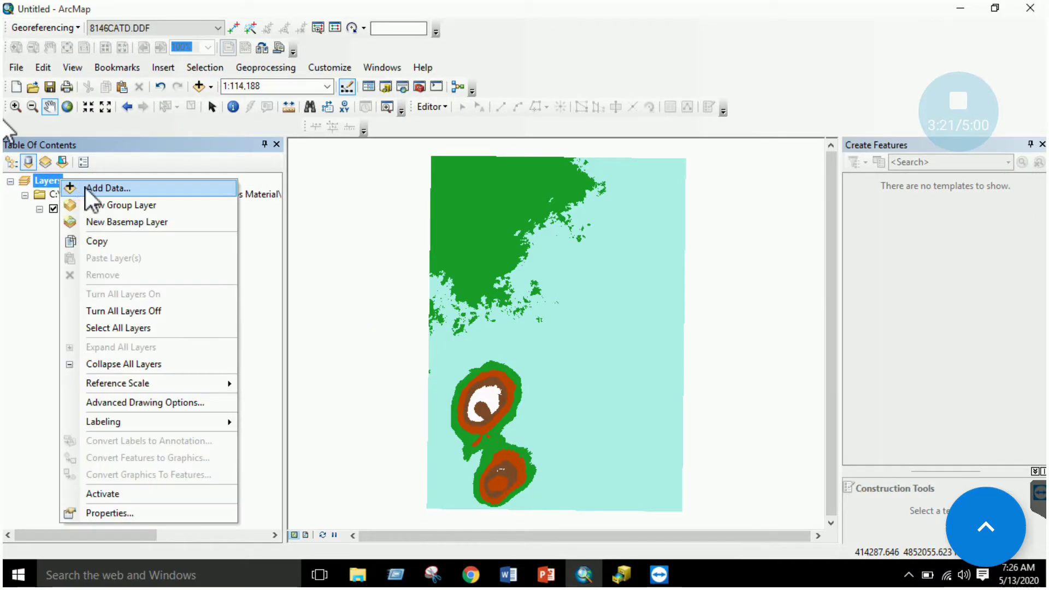
{"action": "left_click", "coordinate": [93, 188]}
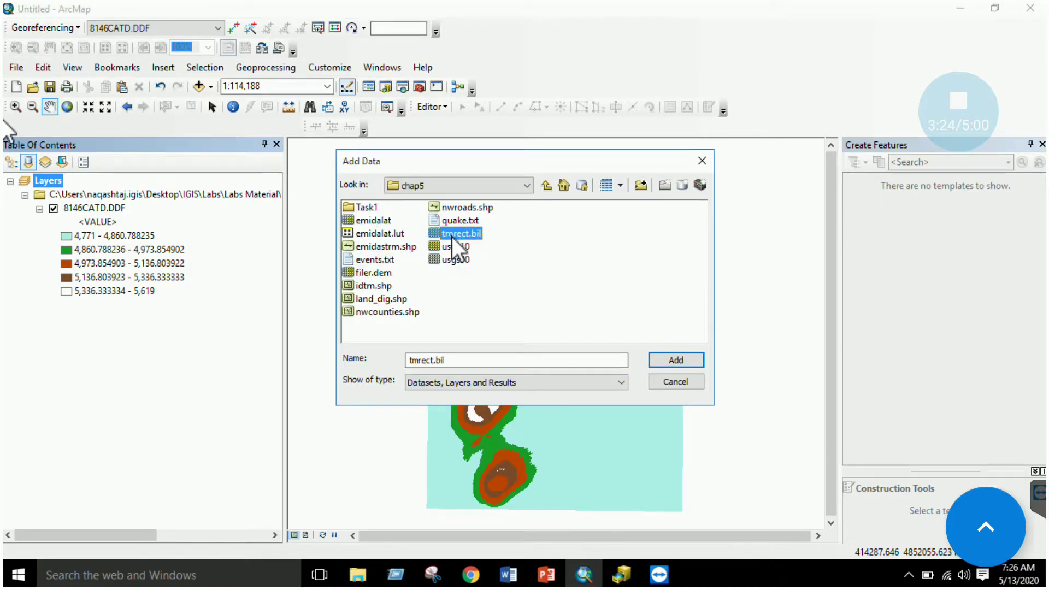
{"action": "left_click", "coordinate": [659, 359]}
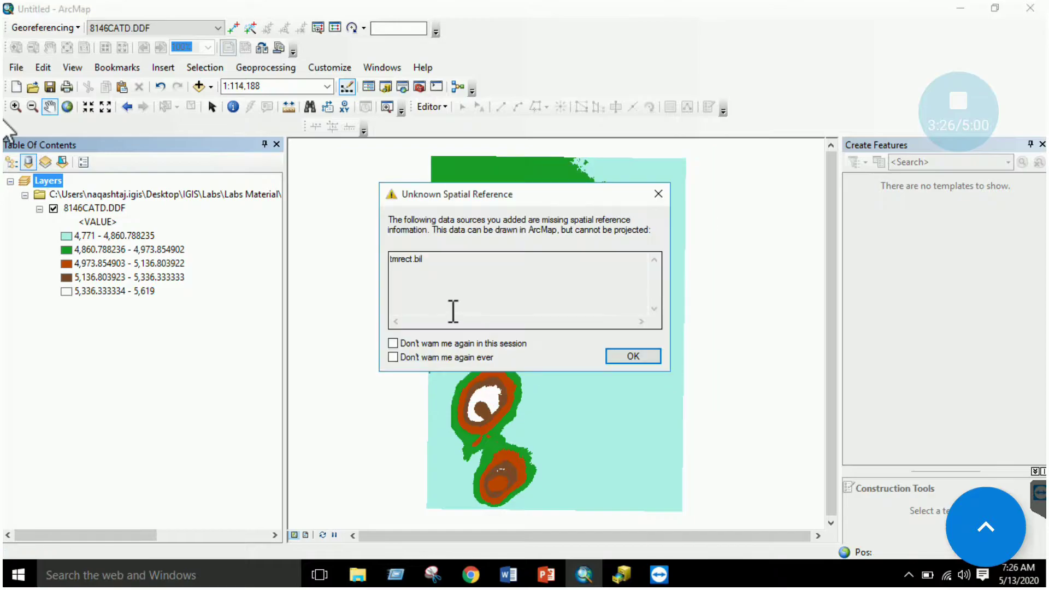
{"action": "left_click", "coordinate": [628, 356]}
Step: Remove the 8146CATD.DDF layer from the map and zoom to the extent of the tmrect.bil layer
{"action": "right_click", "coordinate": [91, 291]}
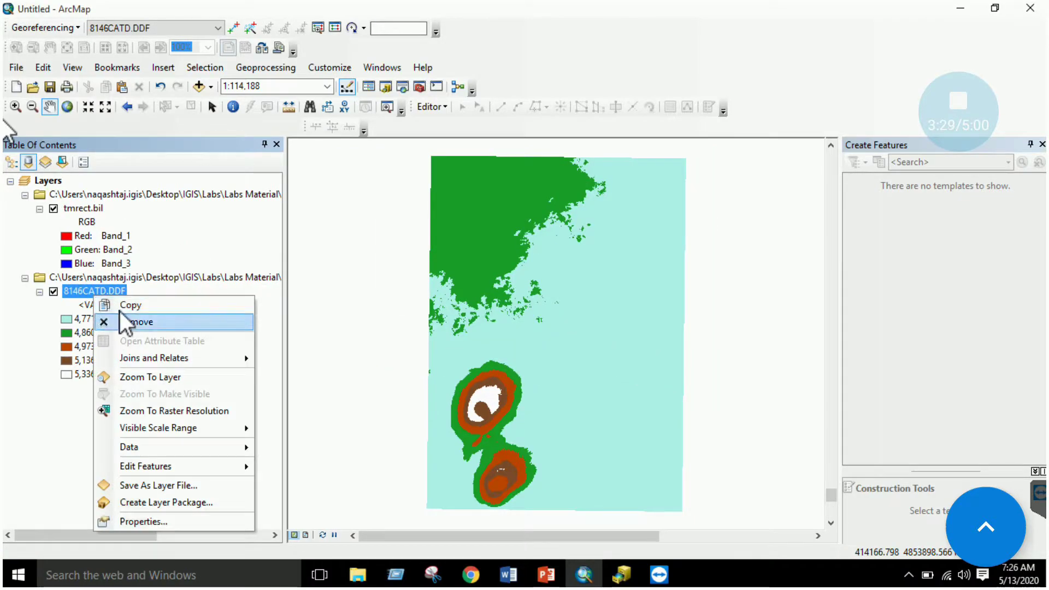
{"action": "left_click", "coordinate": [120, 316]}
{"action": "right_click", "coordinate": [90, 212]}
{"action": "left_click", "coordinate": [142, 292]}
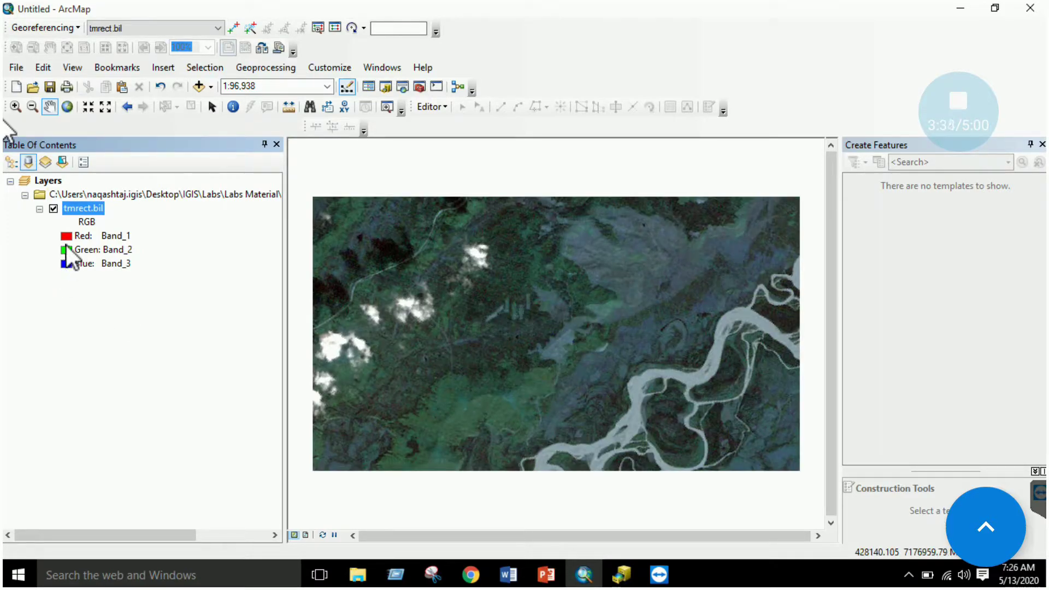
Step: Review the tmrect.bil layer's source, key metadata, extent, display, symbology and time properties without changing them
{"action": "right_click", "coordinate": [82, 208]}
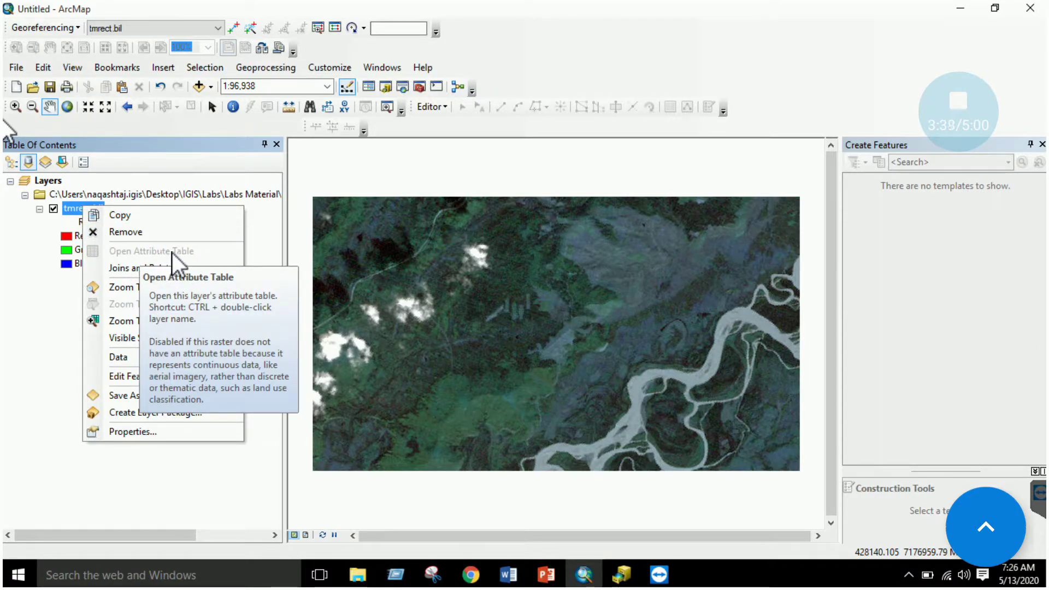
{"action": "left_click", "coordinate": [134, 430]}
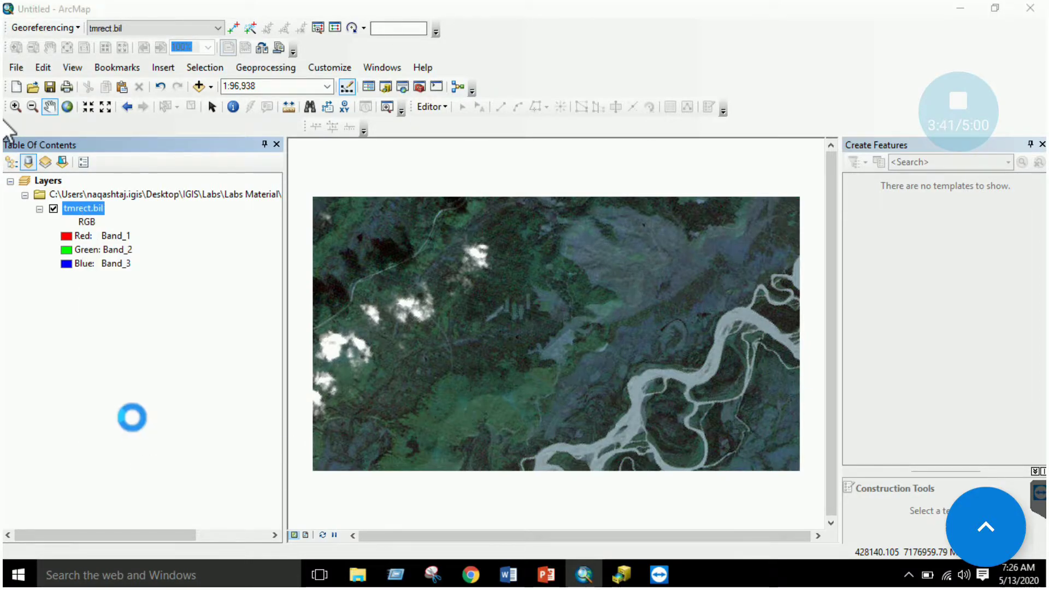
{"action": "left_click", "coordinate": [334, 125]}
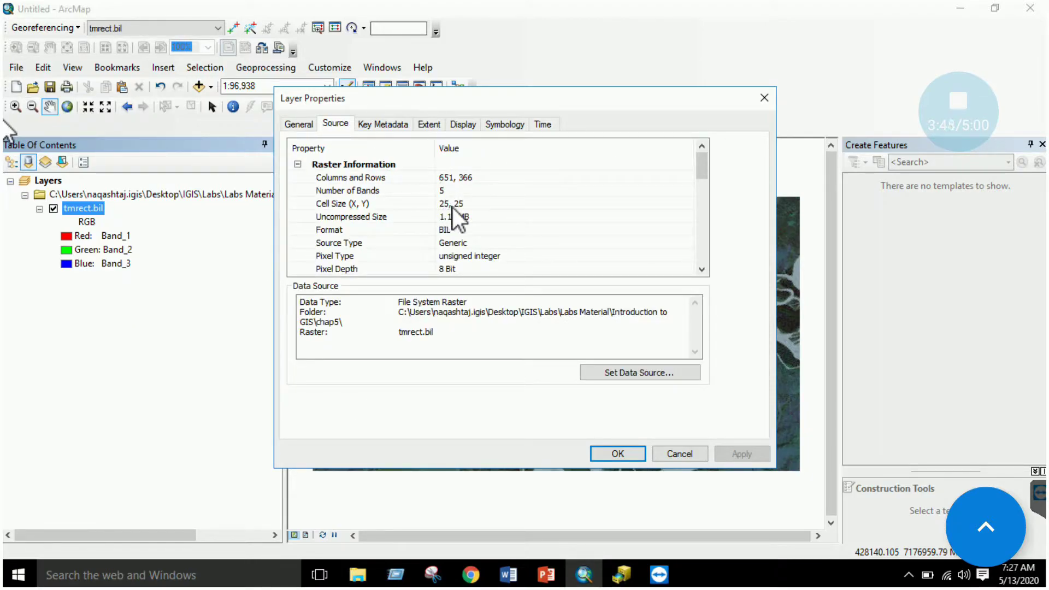
{"action": "left_click", "coordinate": [405, 127]}
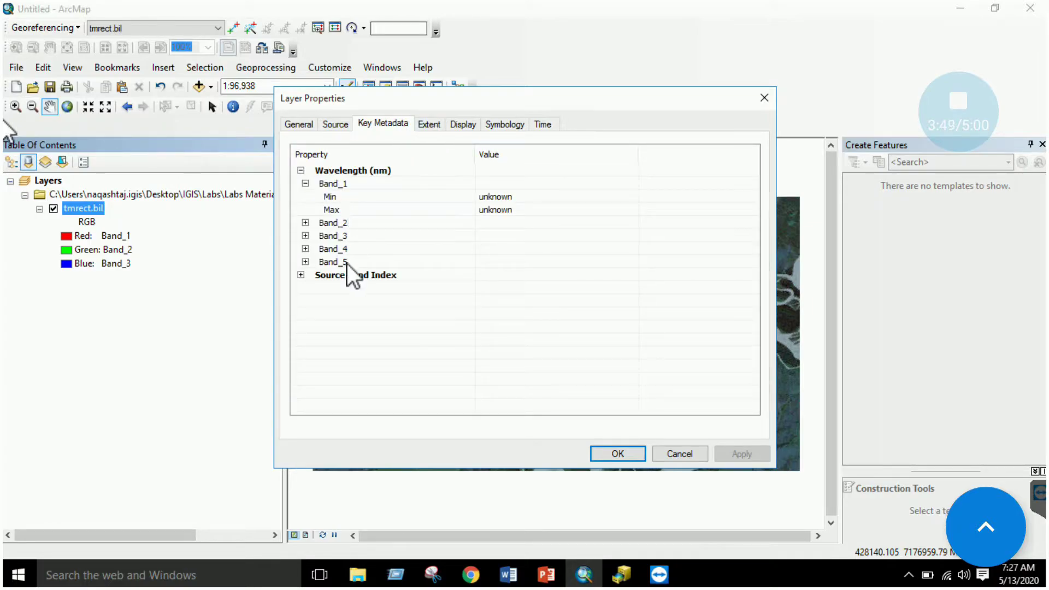
{"action": "left_click", "coordinate": [431, 125]}
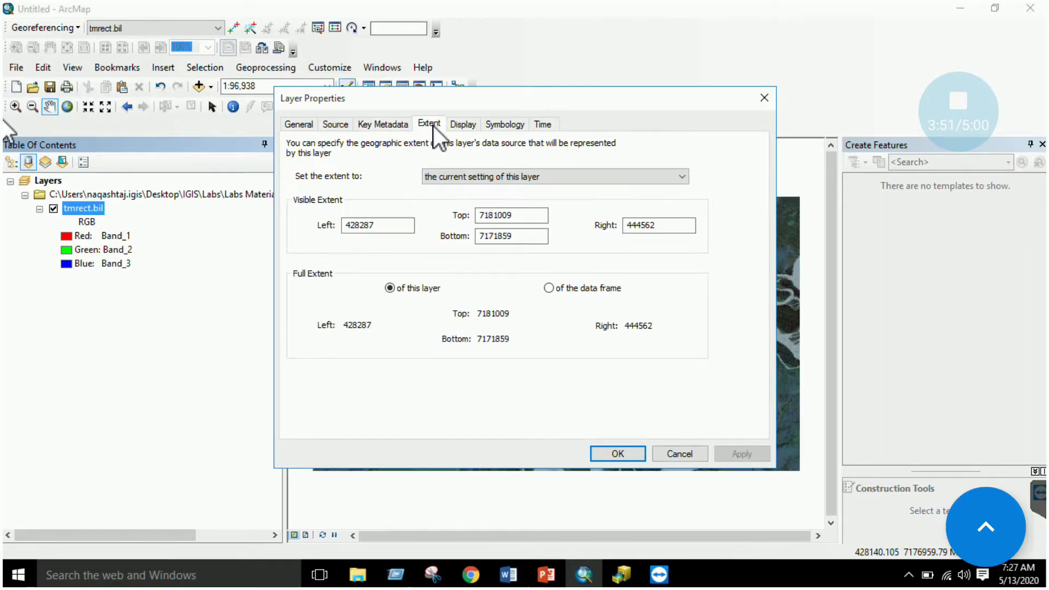
{"action": "left_click", "coordinate": [462, 128]}
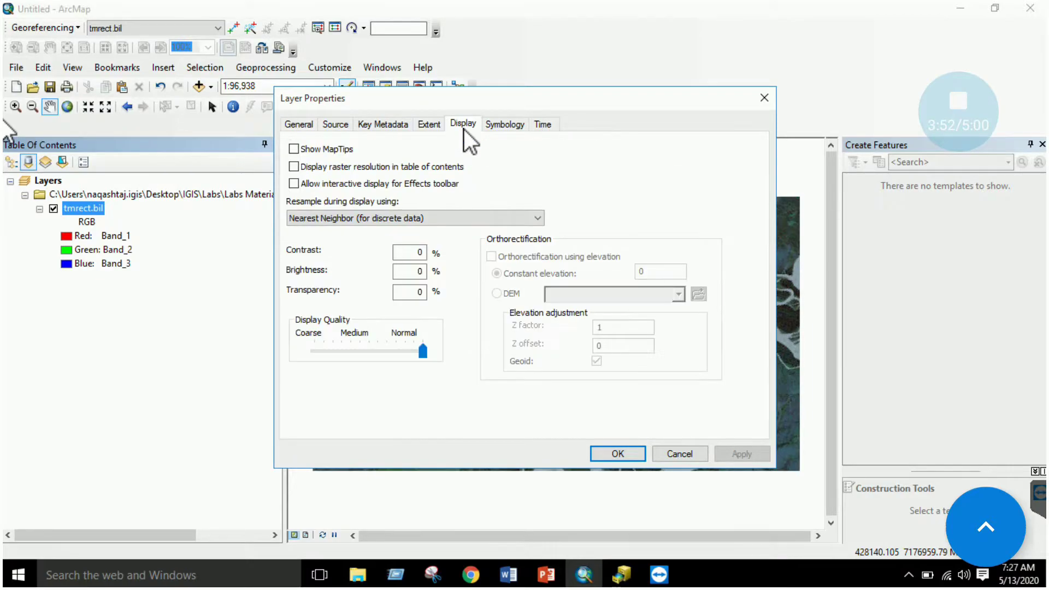
{"action": "left_click", "coordinate": [505, 127]}
{"action": "left_click", "coordinate": [541, 125]}
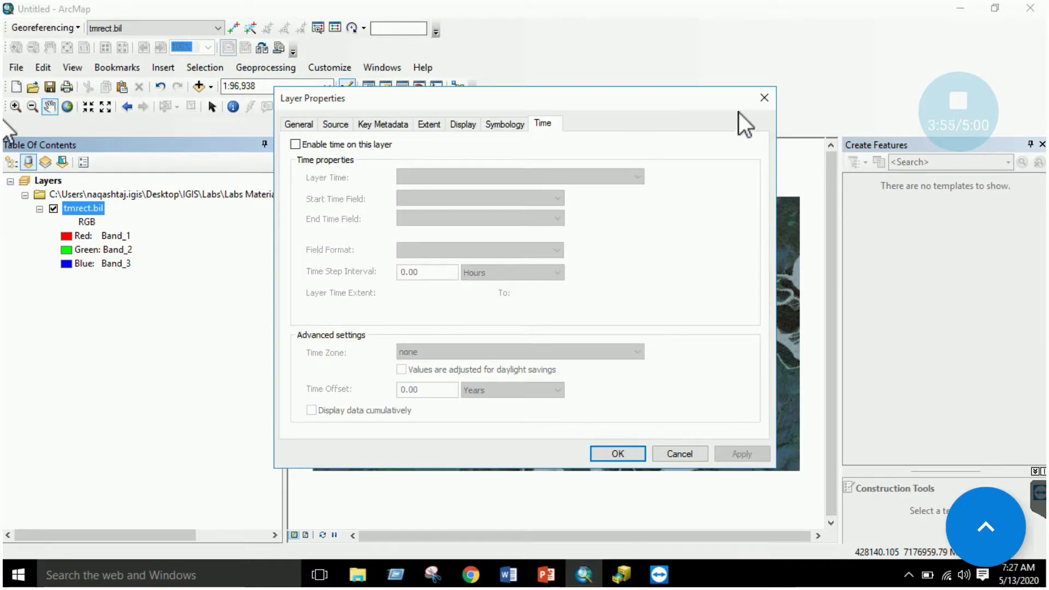
{"action": "left_click", "coordinate": [764, 99]}
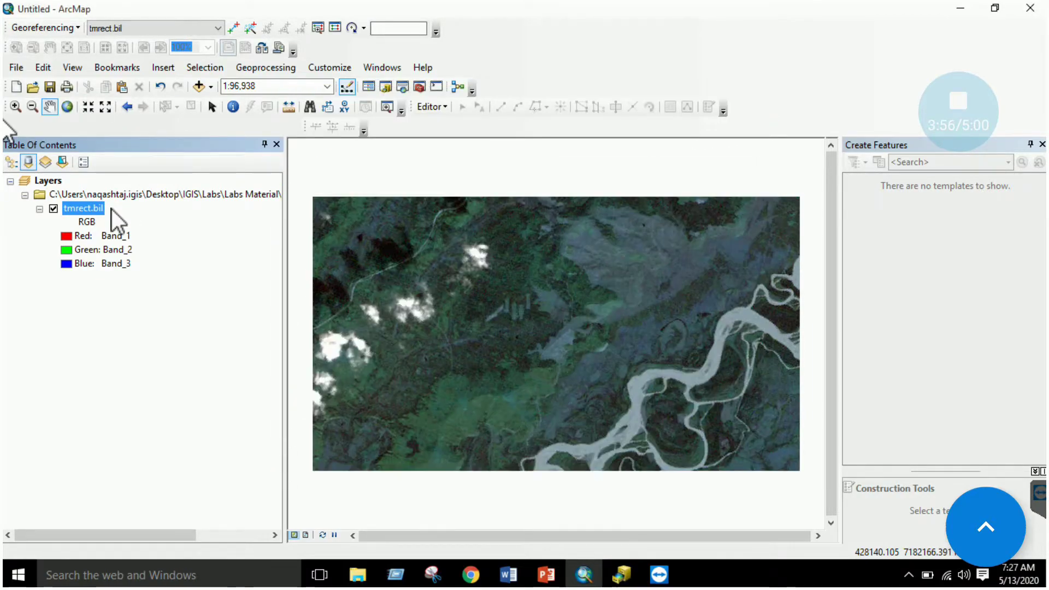
Step: Set the tmrect.bil RGB composite to Band_3 for red, Band_2 for green and Band_1 for blue
{"action": "left_click", "coordinate": [67, 235]}
{"action": "left_click", "coordinate": [67, 235]}
{"action": "key", "text": "Escape"}
{"action": "left_click", "coordinate": [66, 237]}
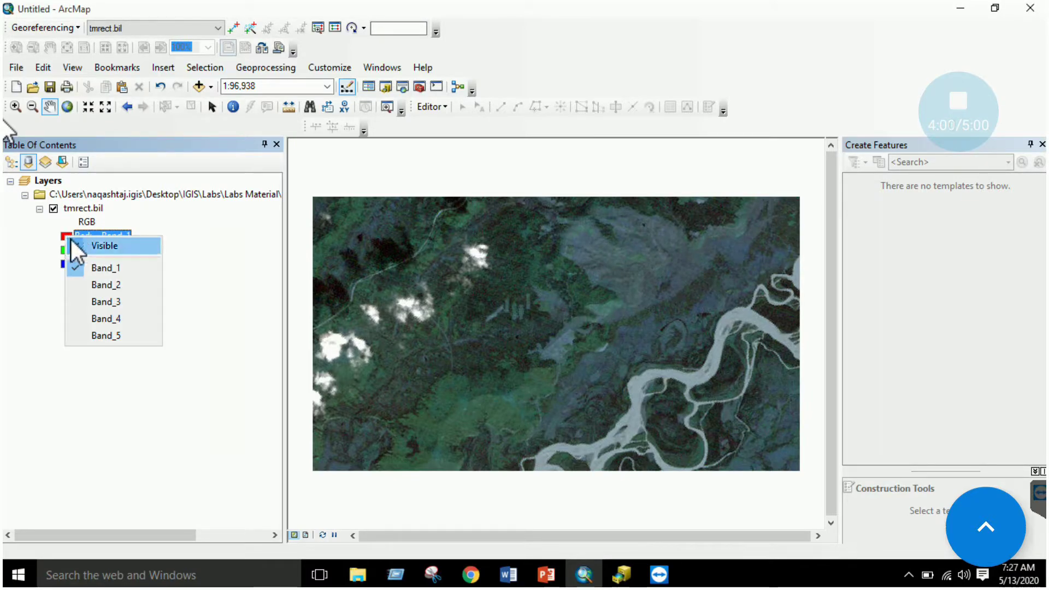
{"action": "left_click", "coordinate": [67, 236]}
{"action": "left_click", "coordinate": [67, 236]}
{"action": "left_click", "coordinate": [91, 301]}
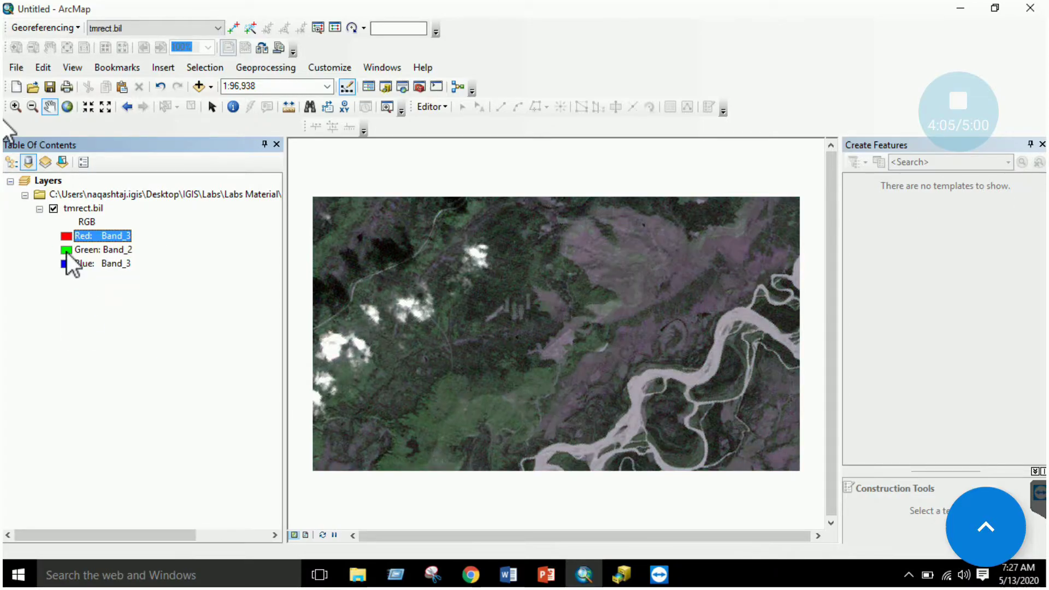
{"action": "left_click", "coordinate": [67, 251]}
{"action": "left_click", "coordinate": [87, 299]}
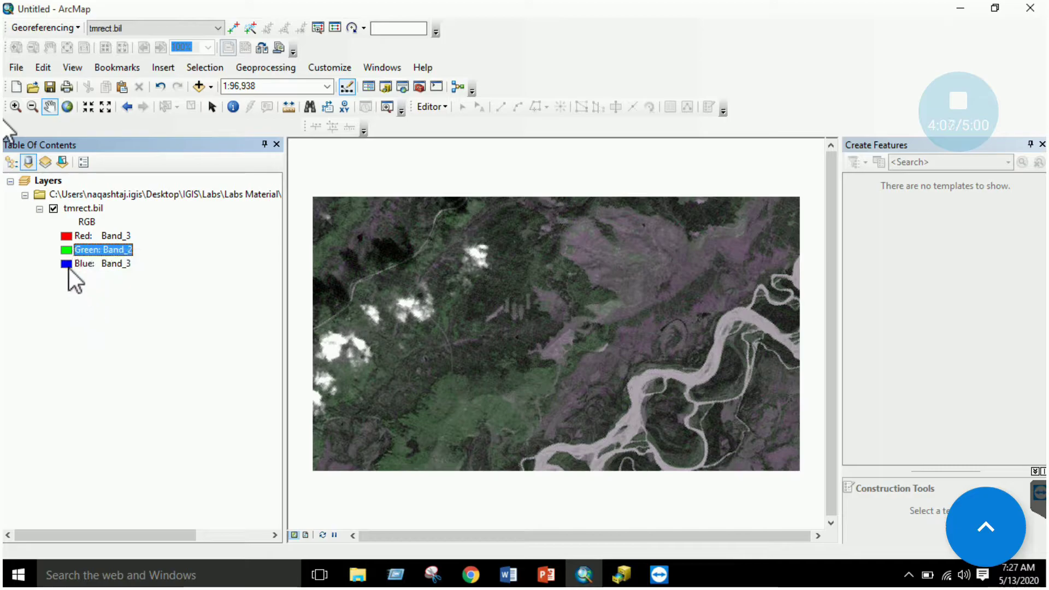
{"action": "left_click", "coordinate": [67, 265]}
{"action": "left_click", "coordinate": [82, 299]}
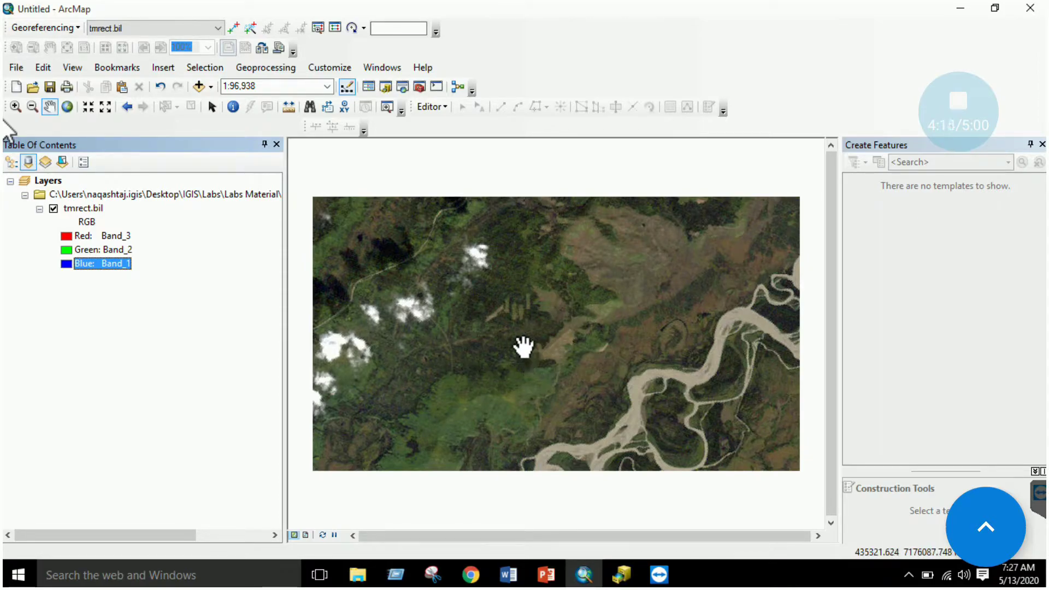
Step: Set the tmrect.bil RGB composite to Band_5 for red, Band_4 for green and Band_2 for blue
{"action": "left_click", "coordinate": [67, 242]}
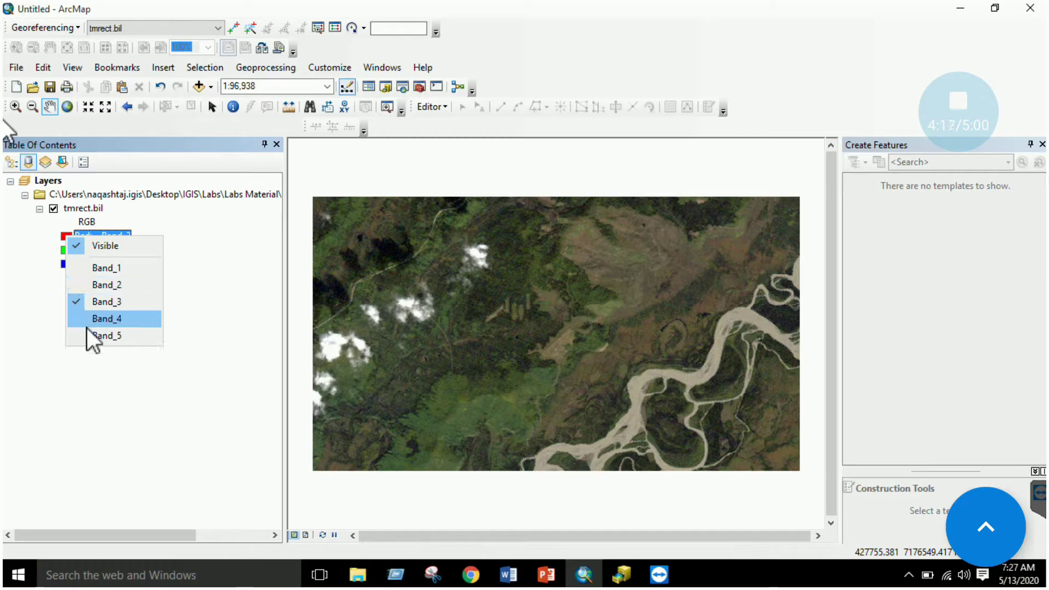
{"action": "left_click", "coordinate": [87, 334]}
{"action": "left_click", "coordinate": [67, 250]}
{"action": "left_click", "coordinate": [85, 331]}
{"action": "left_click", "coordinate": [66, 264]}
{"action": "left_click", "coordinate": [96, 311]}
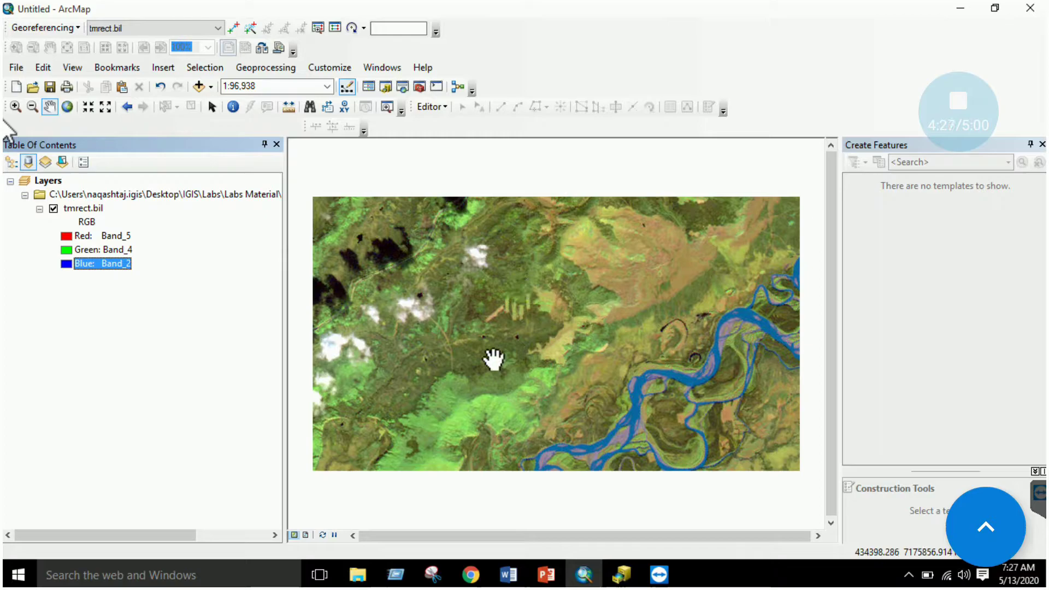
{"action": "left_click", "coordinate": [74, 236]}
{"action": "left_click", "coordinate": [74, 236]}
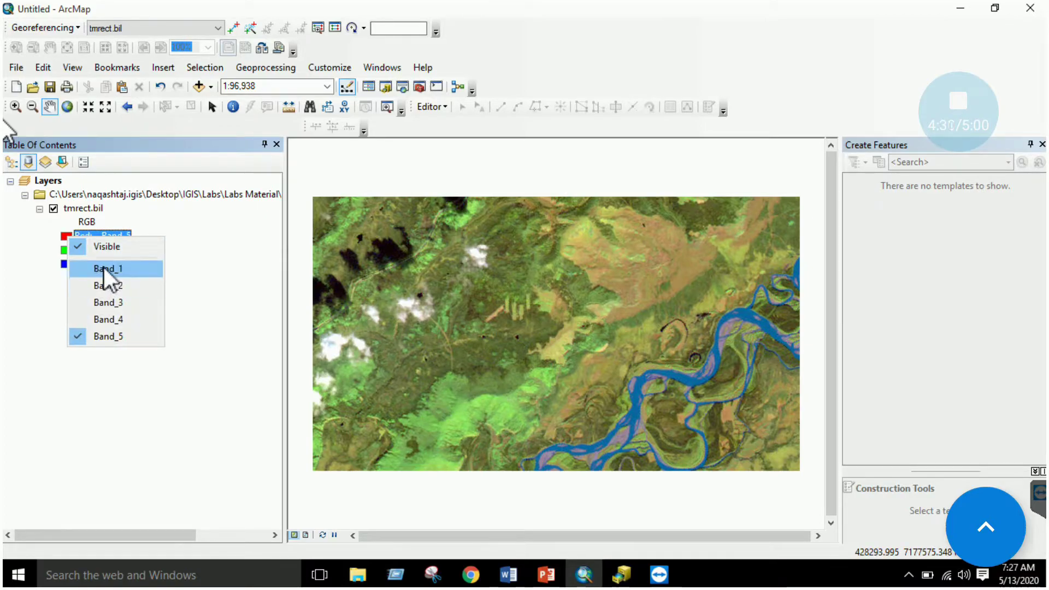
{"action": "left_click", "coordinate": [113, 339]}
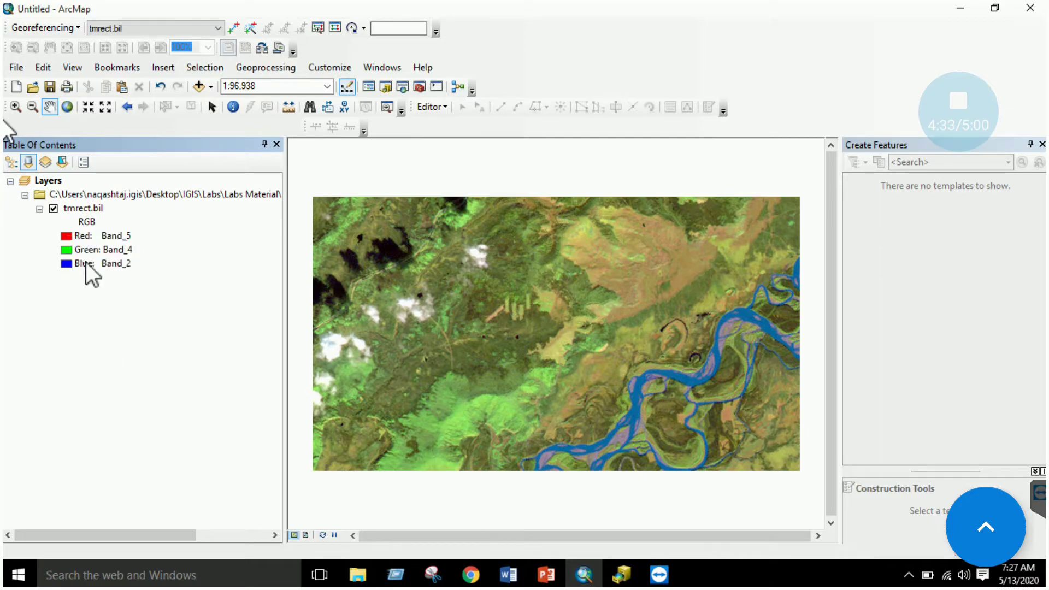
Step: Symbolize tmrect.bil as Stretched on Band_1 with the light green, green, orange, brown and white colour ramp, and apply it
{"action": "left_click", "coordinate": [91, 209]}
{"action": "right_click", "coordinate": [91, 210]}
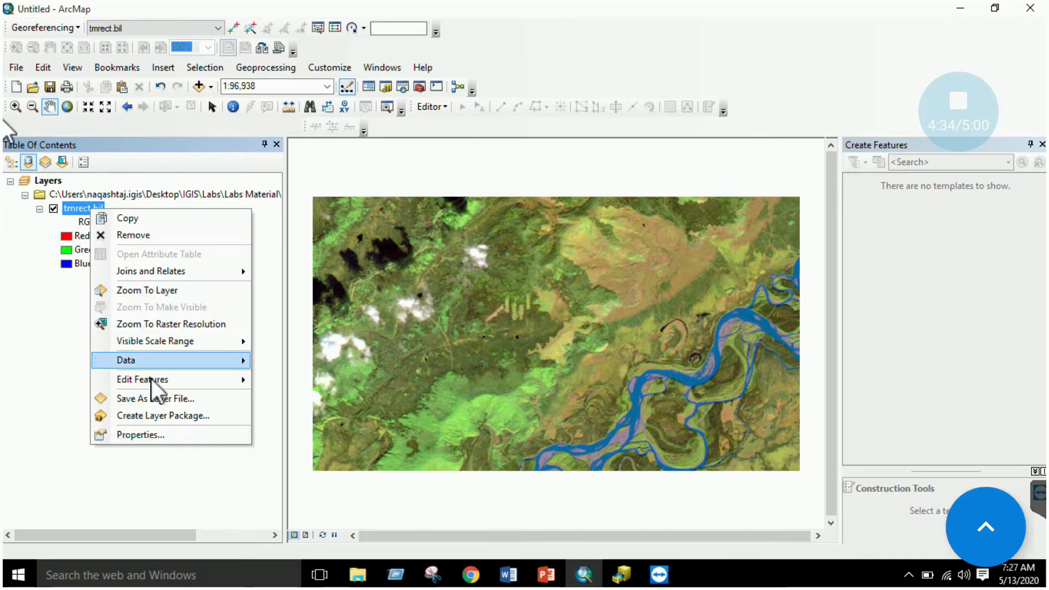
{"action": "left_click", "coordinate": [152, 431]}
{"action": "left_click", "coordinate": [502, 124]}
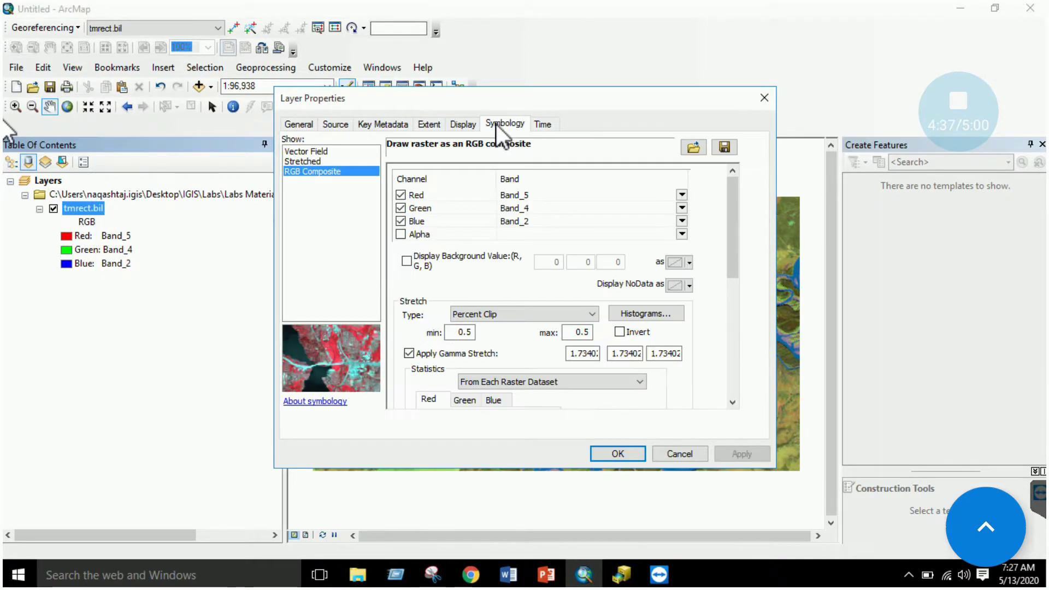
{"action": "left_click", "coordinate": [315, 162]}
{"action": "left_click", "coordinate": [573, 278]}
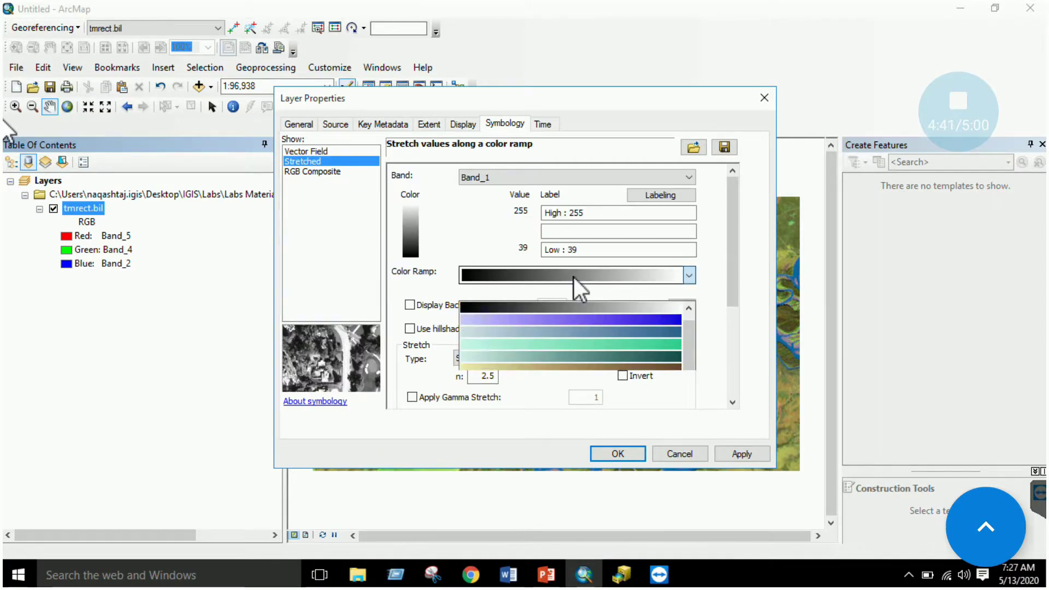
{"action": "left_click", "coordinate": [558, 178]}
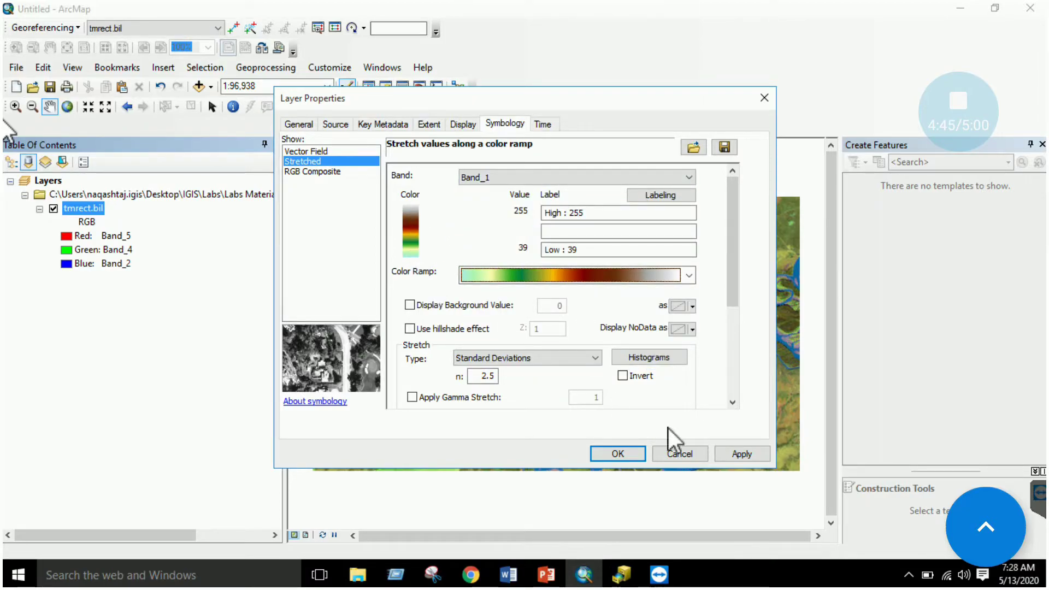
{"action": "left_click", "coordinate": [741, 454]}
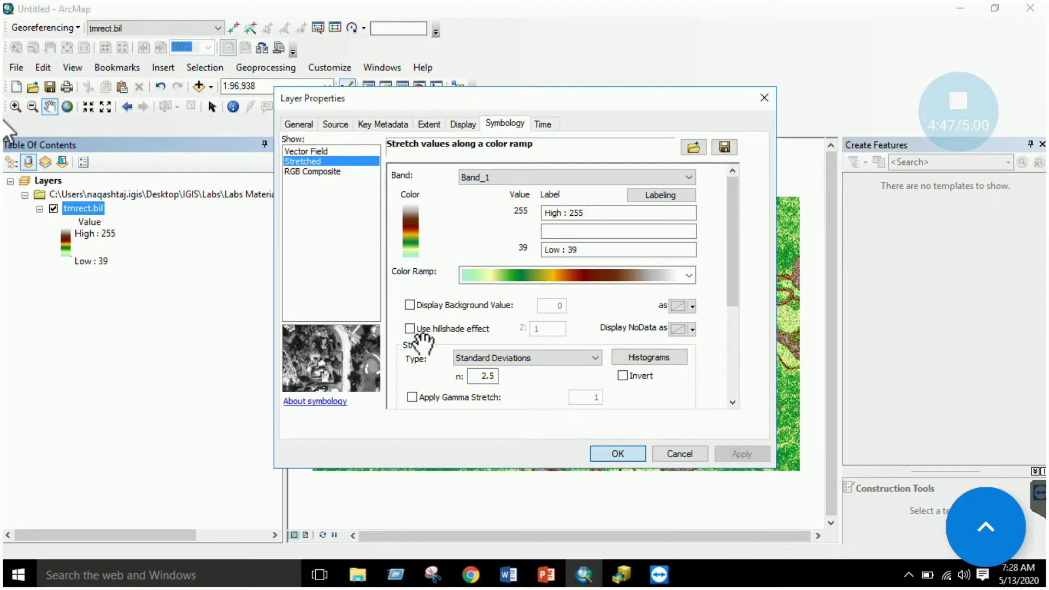
{"action": "key", "text": "Return"}
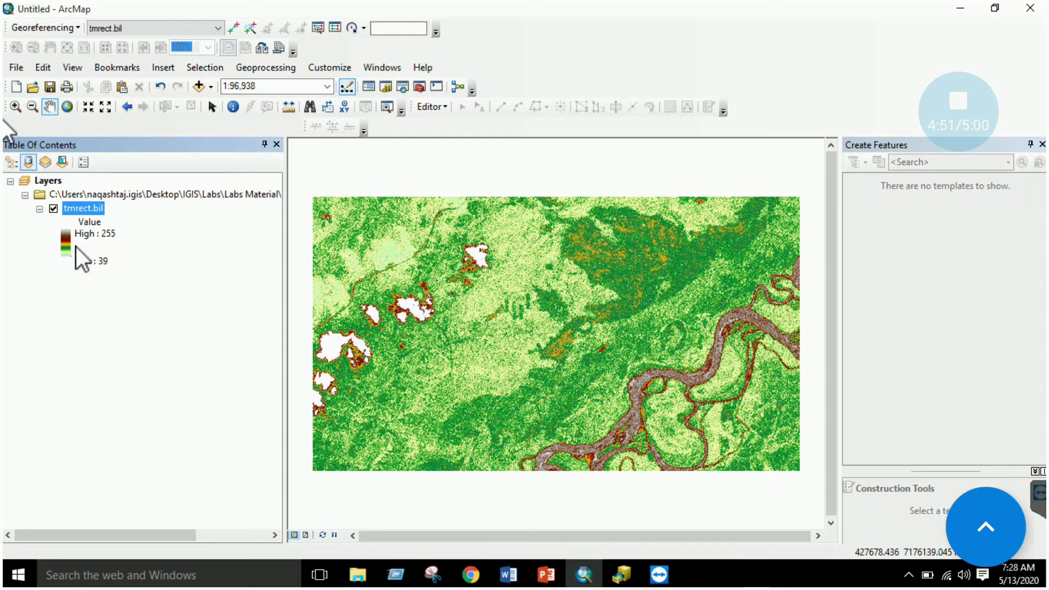
Step: Reopen the tmrect.bil layer's properties to review the layer's settings
{"action": "right_click", "coordinate": [93, 208]}
{"action": "left_click", "coordinate": [145, 431]}
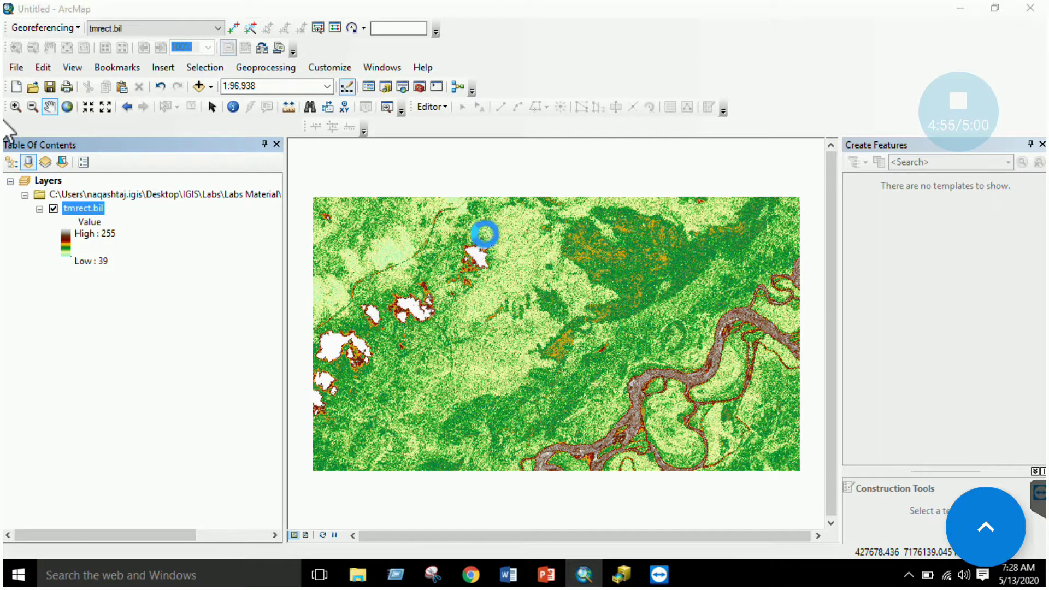
{"action": "left_click", "coordinate": [431, 126]}
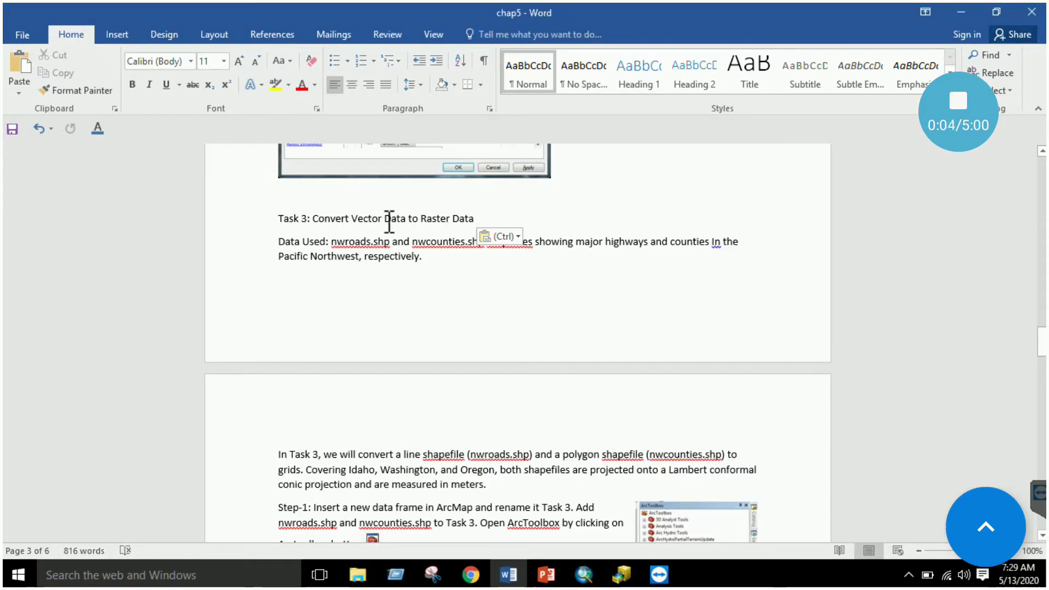
Step: Switch back to ArcMap and add the nwcounties.shp shapefile from the chap5 folder to the Layers data frame
{"action": "left_click", "coordinate": [584, 574]}
{"action": "right_click", "coordinate": [60, 184]}
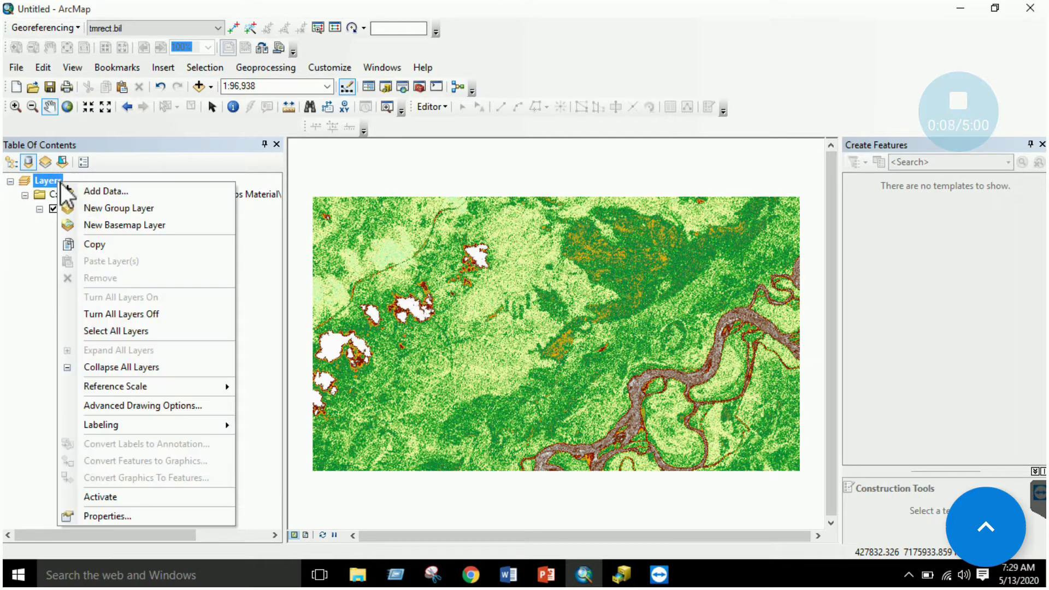
{"action": "left_click", "coordinate": [105, 190]}
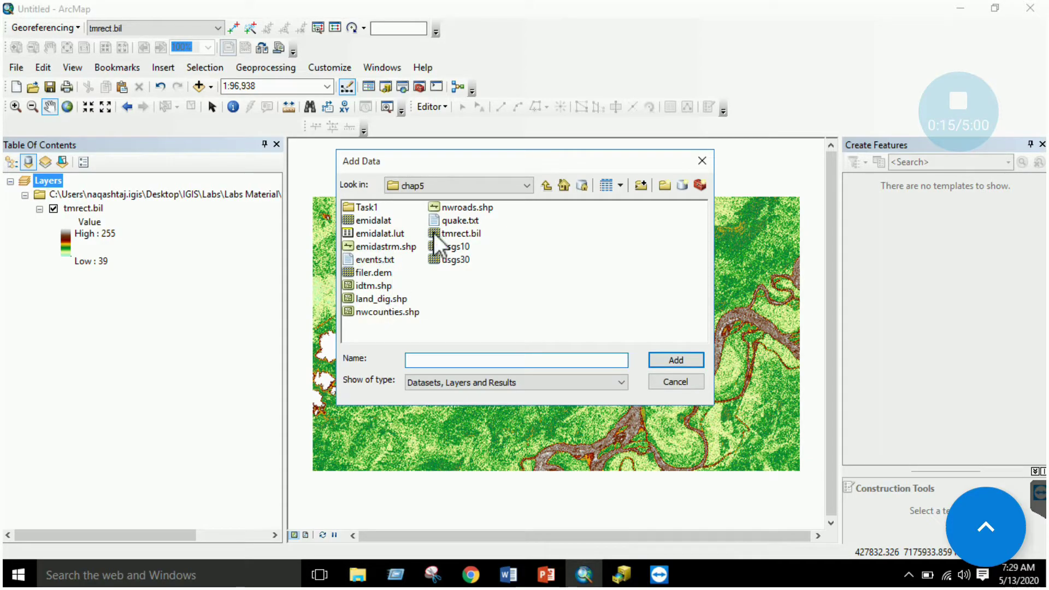
{"action": "left_click", "coordinate": [400, 315]}
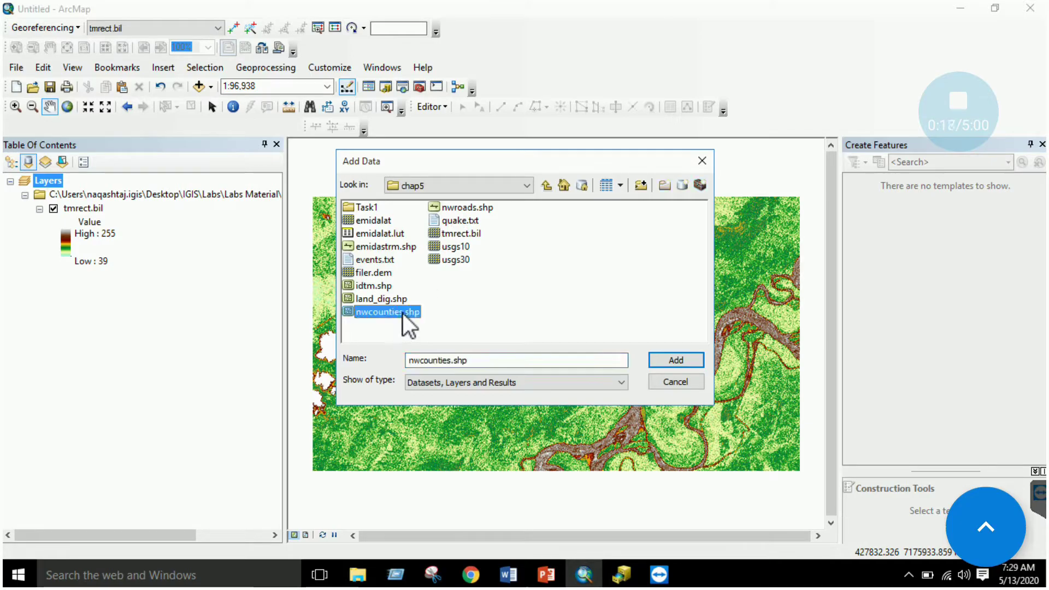
{"action": "left_click", "coordinate": [676, 360]}
Step: Remove the tmrect.bil layer from the map and zoom to the extent of the nwcounties layer
{"action": "right_click", "coordinate": [82, 249]}
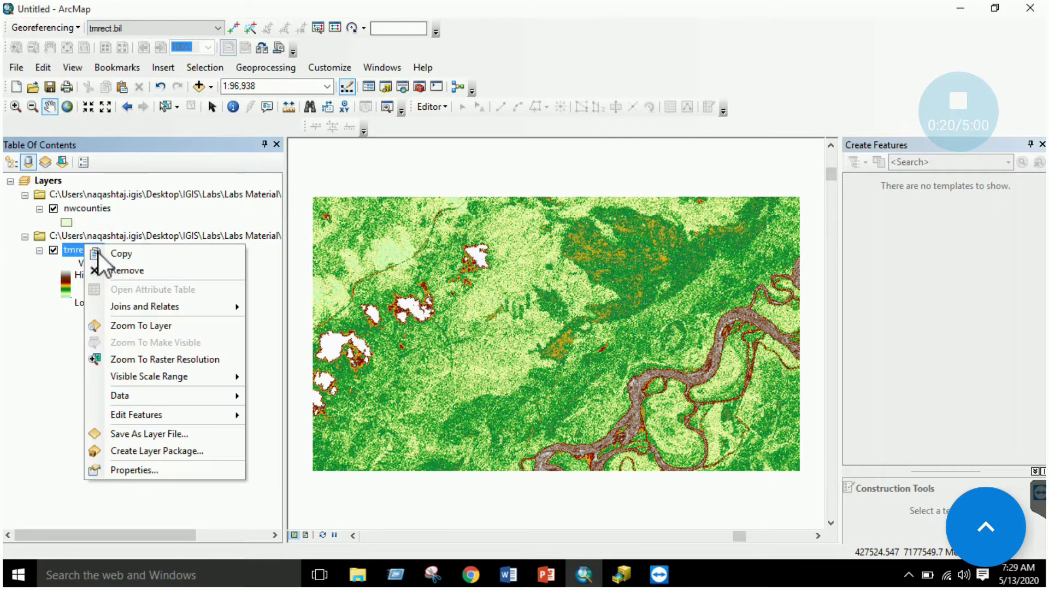
{"action": "left_click", "coordinate": [123, 270]}
{"action": "right_click", "coordinate": [88, 208]}
{"action": "left_click", "coordinate": [149, 288]}
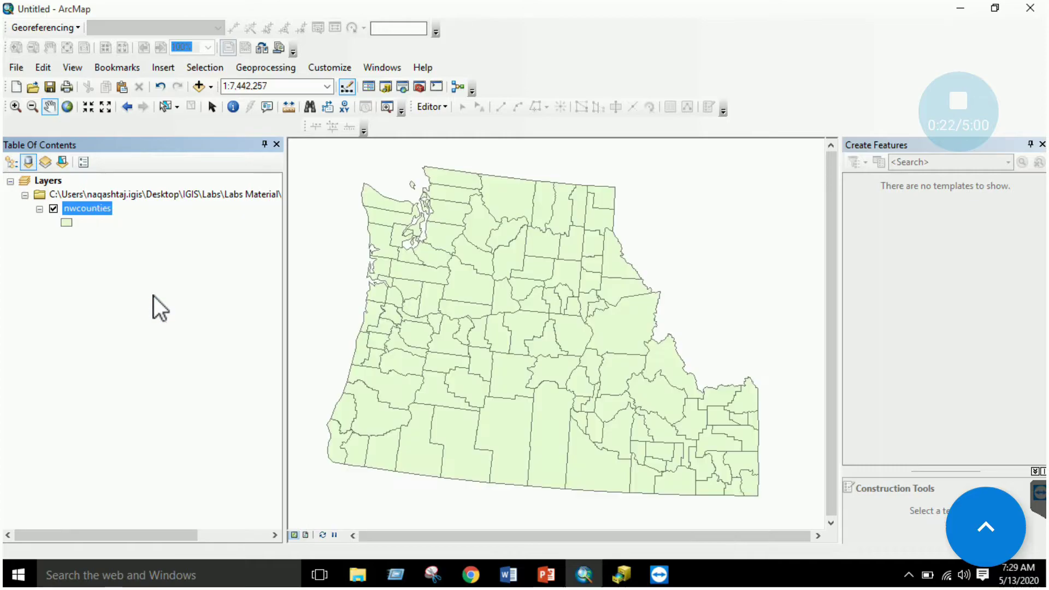
{"action": "right_click", "coordinate": [104, 210]}
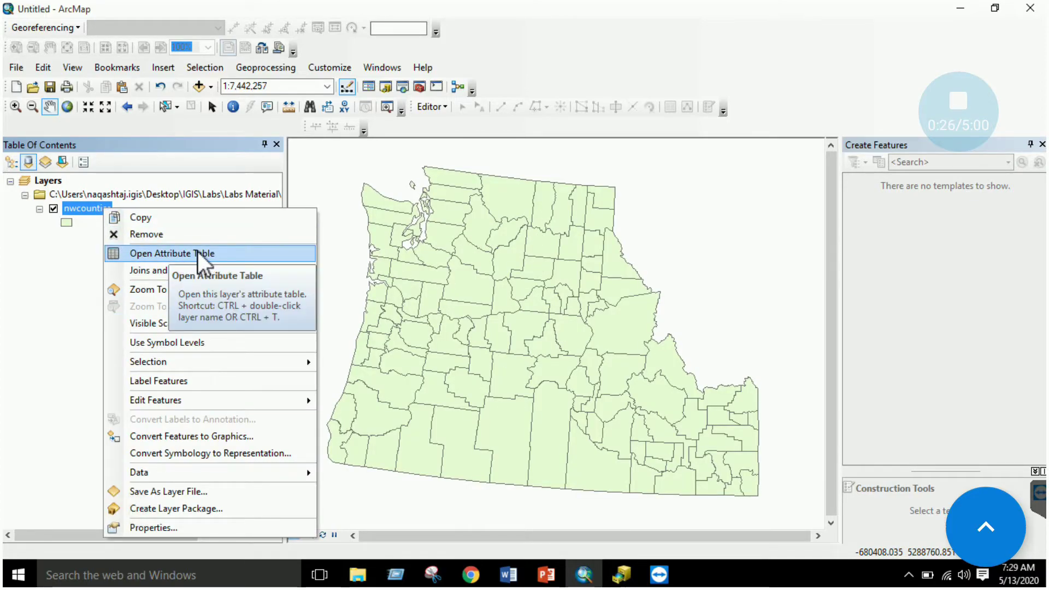
{"action": "left_click", "coordinate": [195, 530]}
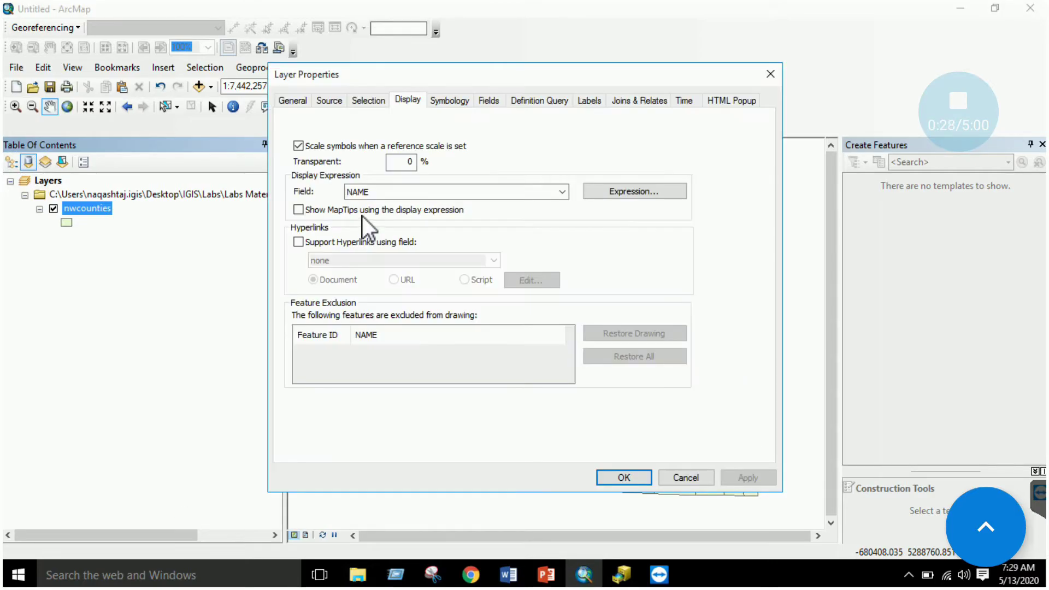
{"action": "left_click", "coordinate": [369, 101]}
{"action": "left_click", "coordinate": [447, 102]}
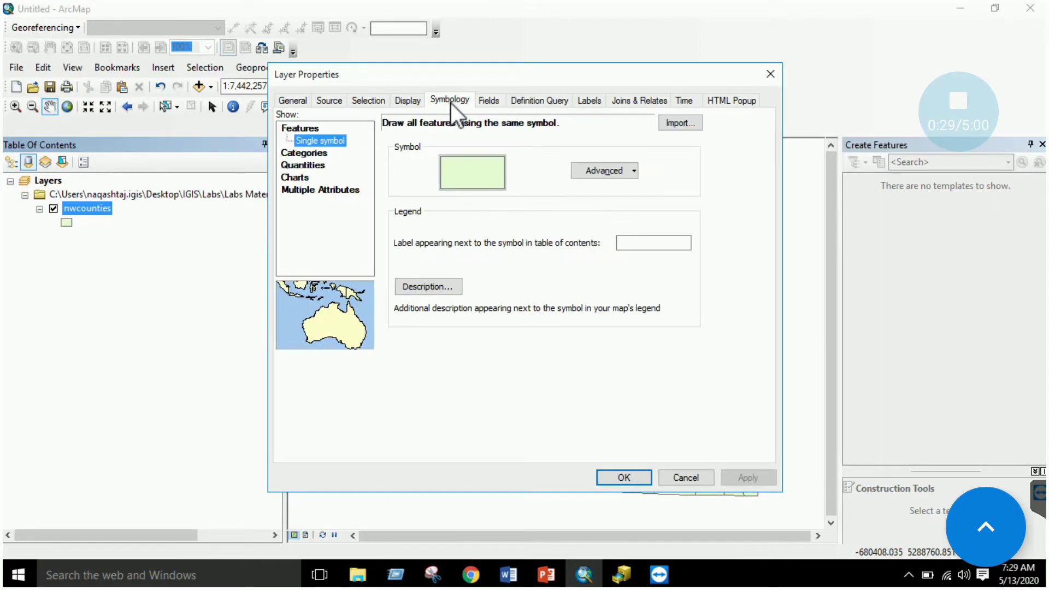
{"action": "left_click", "coordinate": [306, 154]}
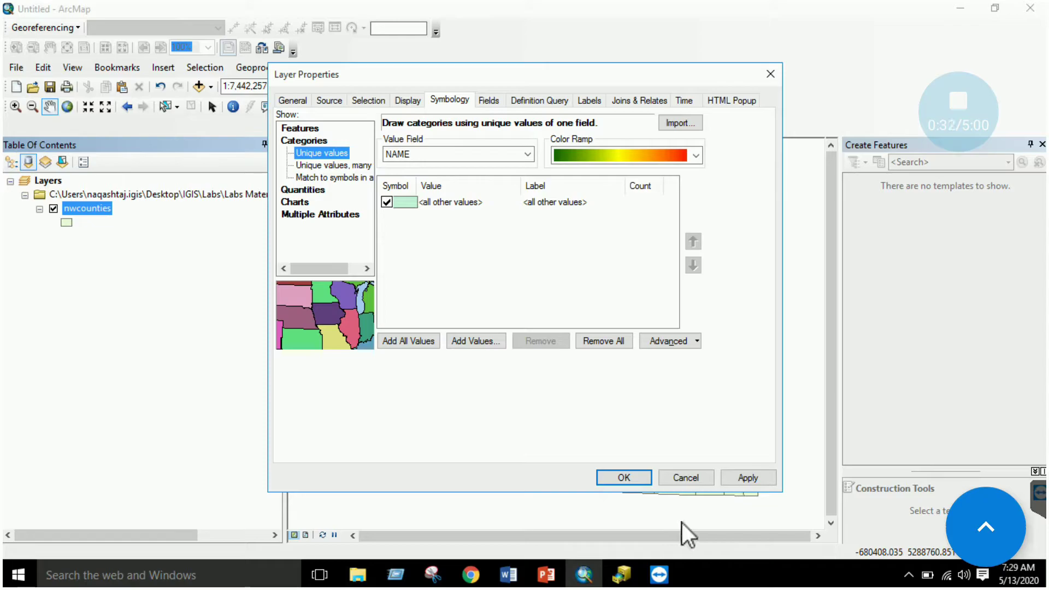
{"action": "left_click", "coordinate": [686, 478]}
Step: Open the nwcounties attribute table, select the Ferry county record, check its location on the map, and close the table
{"action": "right_click", "coordinate": [125, 210]}
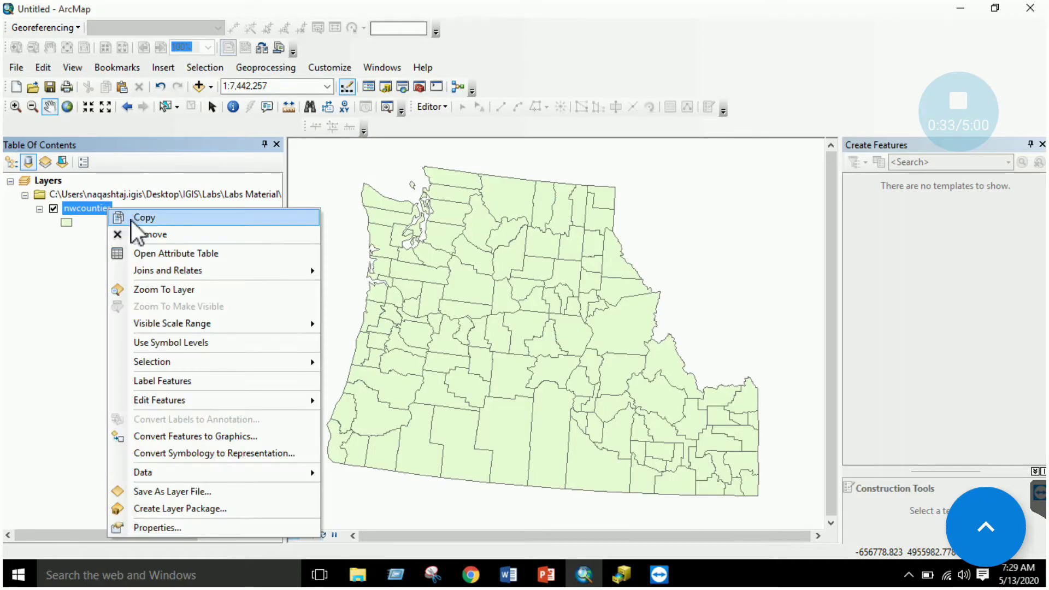
{"action": "left_click", "coordinate": [141, 253]}
{"action": "left_click", "coordinate": [151, 241]}
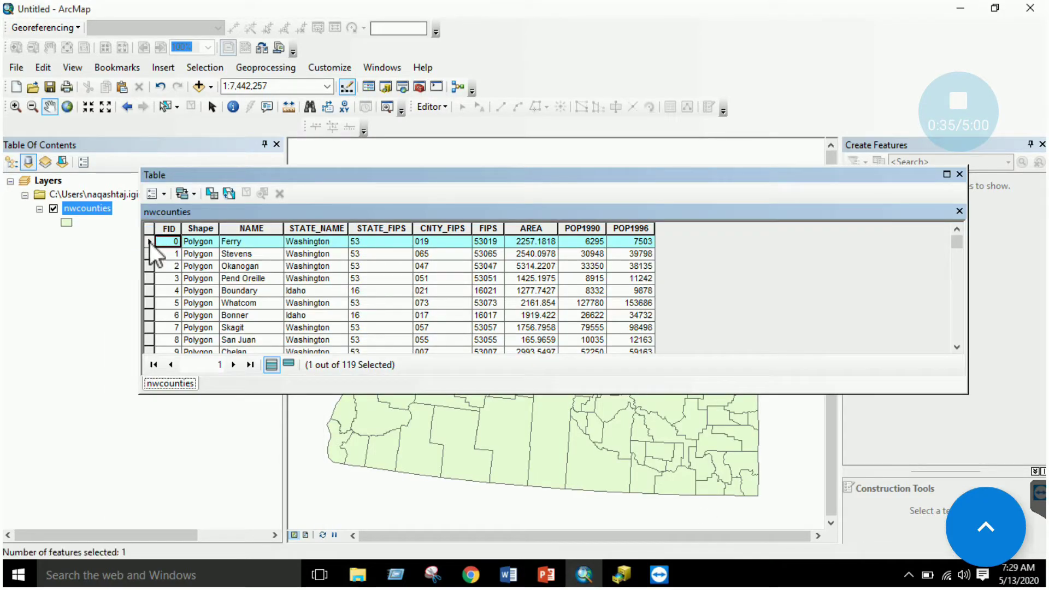
{"action": "left_click_drag", "start_coordinate": [392, 176], "coordinate": [458, 388]}
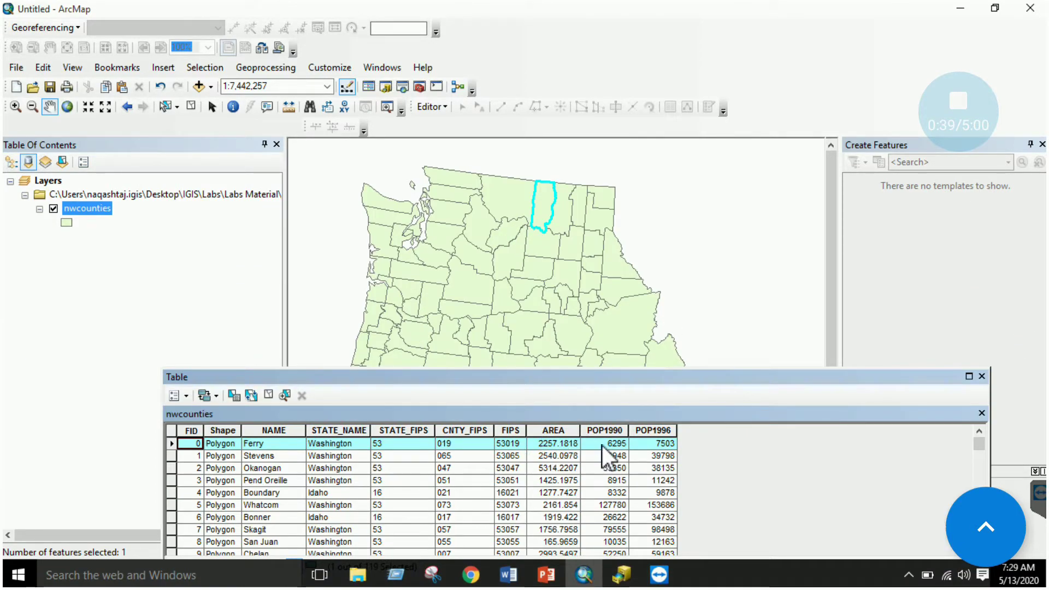
{"action": "left_click", "coordinate": [982, 377]}
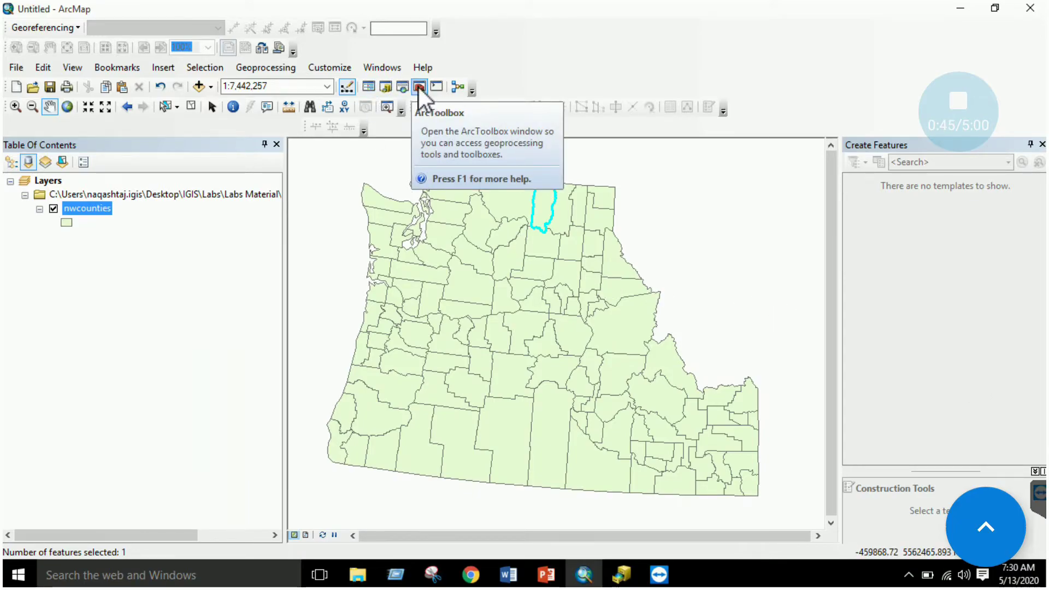
Step: Search locally for a "vector to raster" conversion tool
{"action": "left_click", "coordinate": [402, 87]}
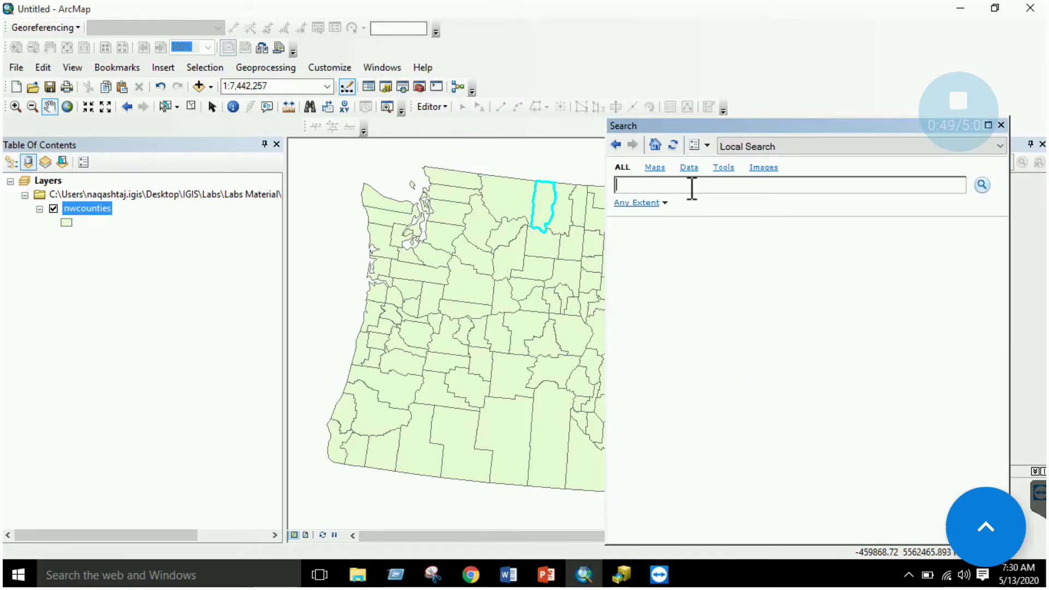
{"action": "type", "text": "vector to raster"}
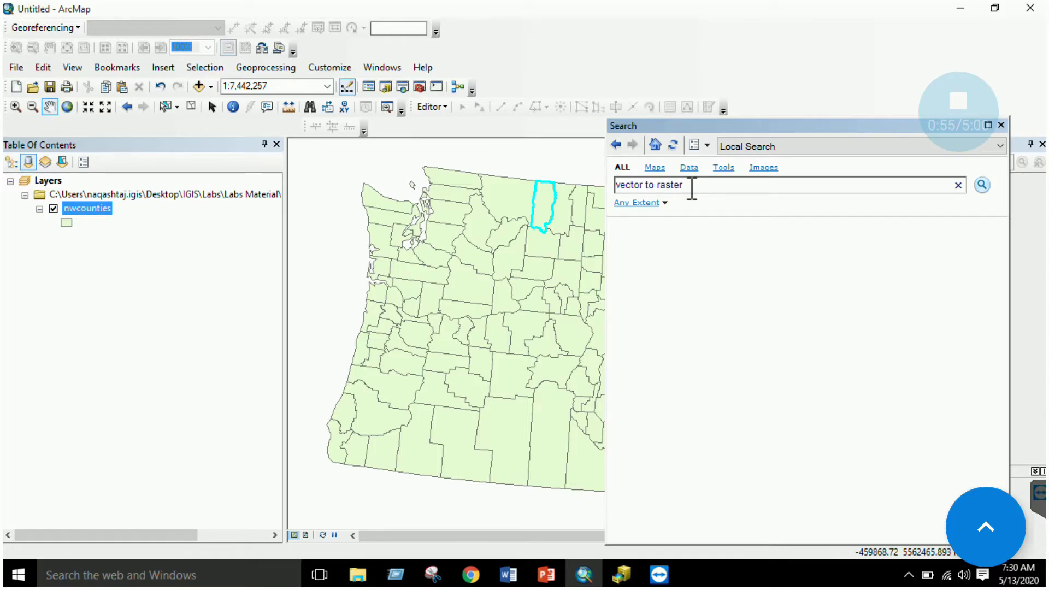
{"action": "left_click", "coordinate": [982, 185]}
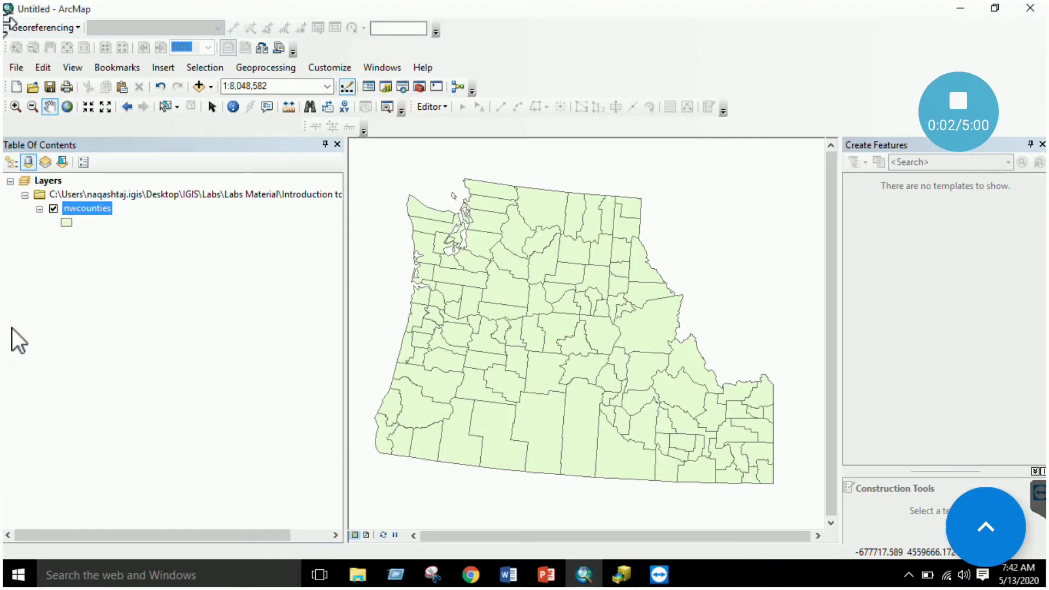
Step: Convert nwcounties to a raster with the Feature to Raster conversion tool, using the NAME field and Feature_shp2 in Default.gdb as output
{"action": "left_click", "coordinate": [419, 87]}
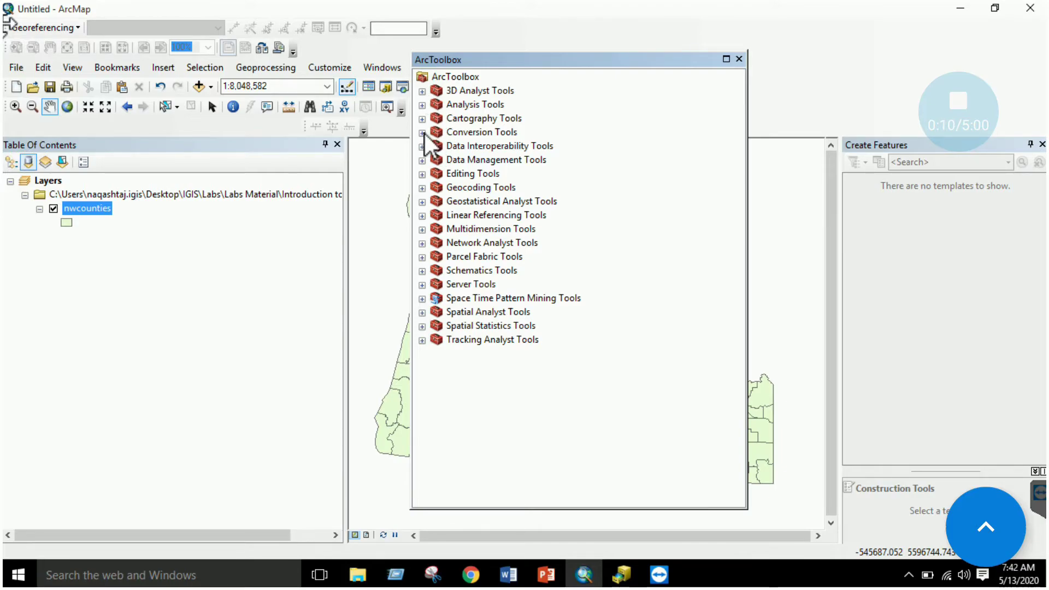
{"action": "left_click", "coordinate": [422, 132]}
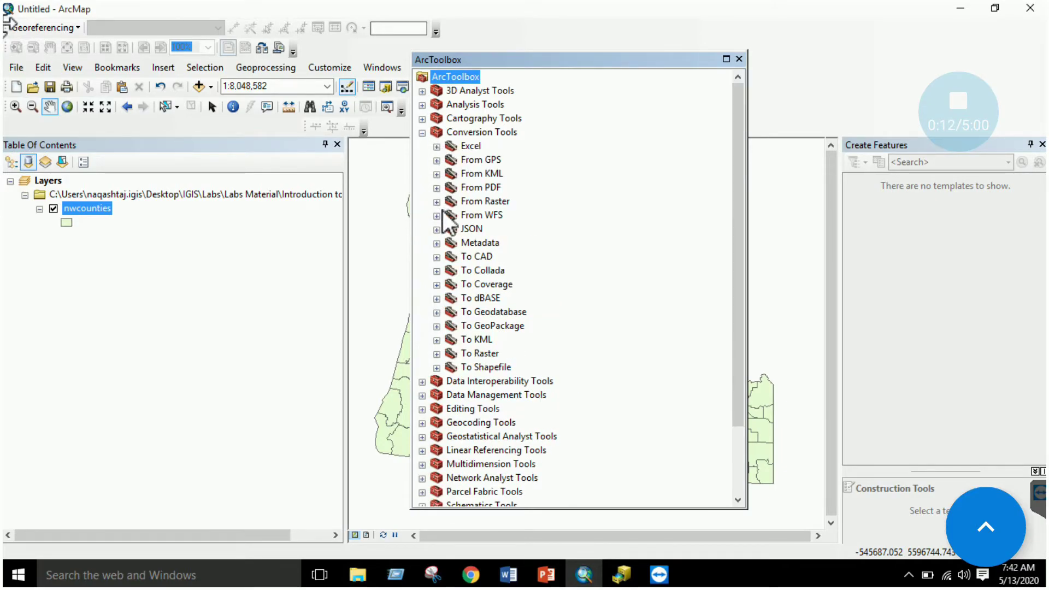
{"action": "left_click", "coordinate": [436, 354]}
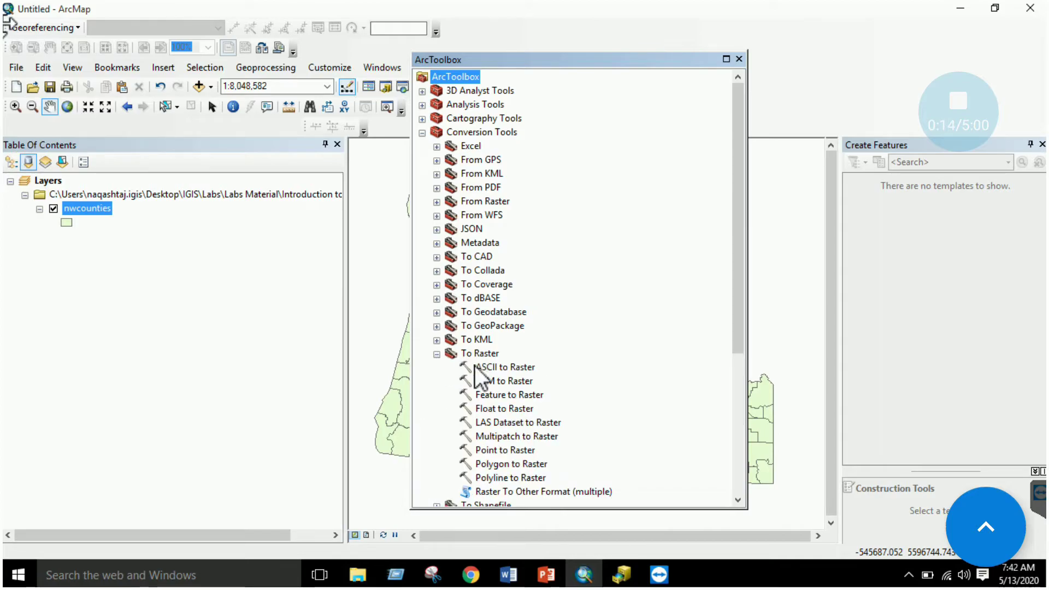
{"action": "double_click", "coordinate": [500, 396]}
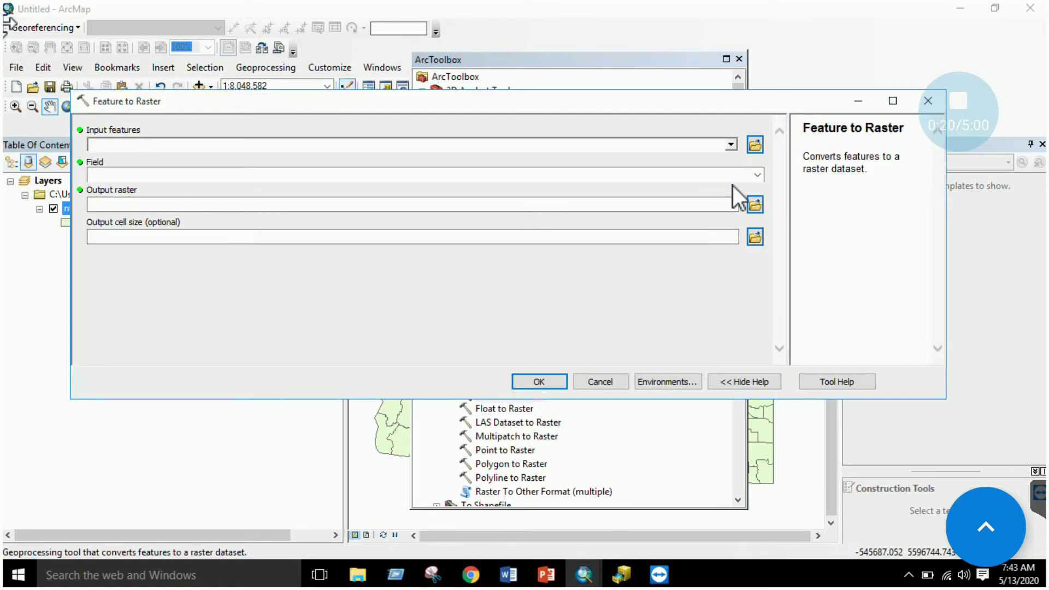
{"action": "left_click", "coordinate": [731, 144]}
{"action": "left_click", "coordinate": [143, 160]}
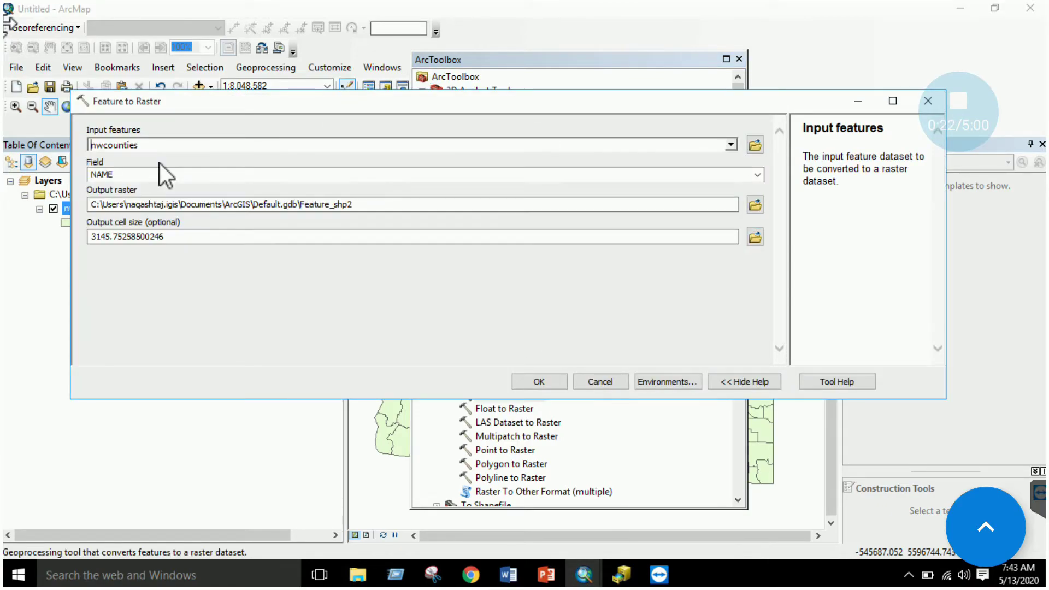
{"action": "left_click", "coordinate": [756, 175]}
{"action": "left_click", "coordinate": [757, 175]}
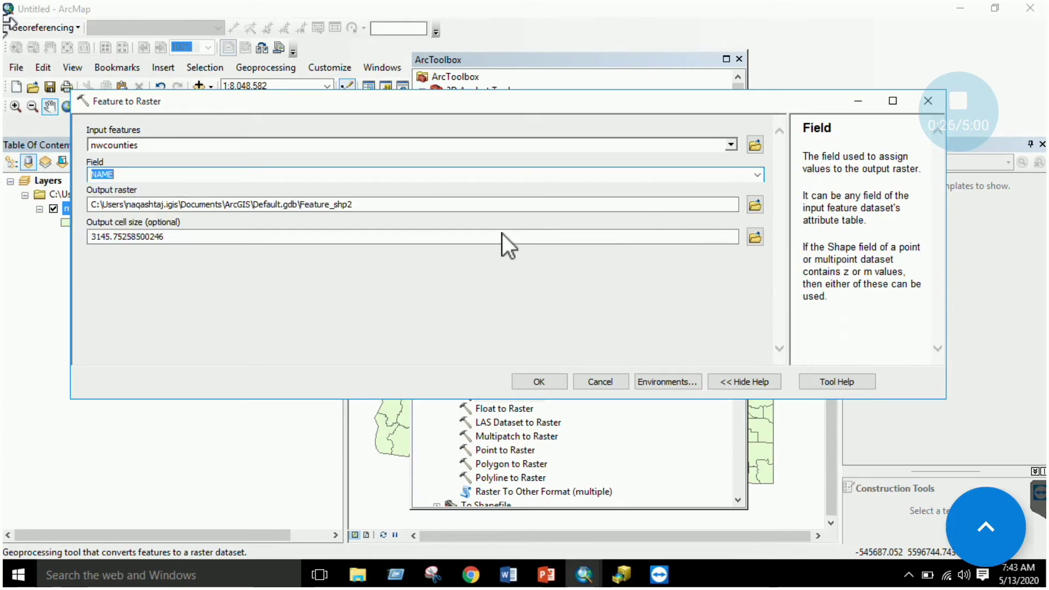
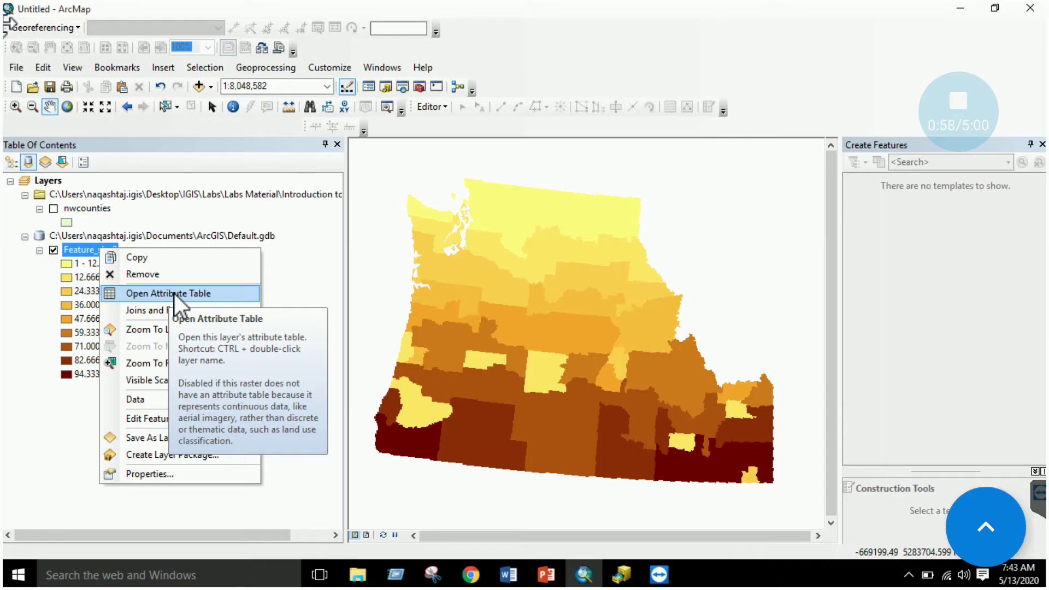
Step: Open the Feature_shp2 raster's attribute table, examine its Value and Count columns, and close the table
{"action": "left_click", "coordinate": [175, 294]}
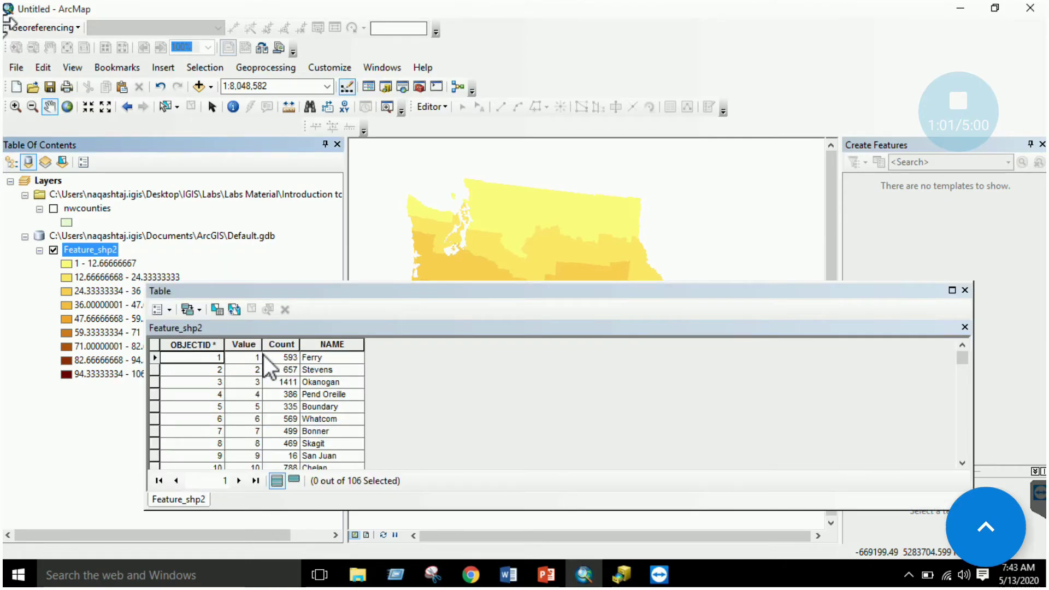
{"action": "left_click", "coordinate": [249, 345]}
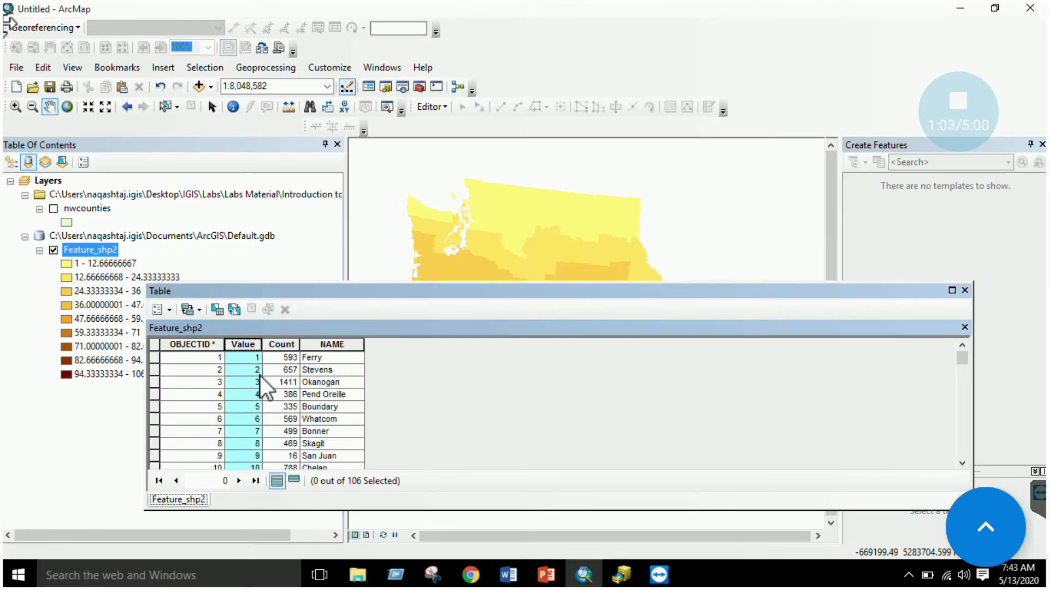
{"action": "left_click", "coordinate": [277, 343]}
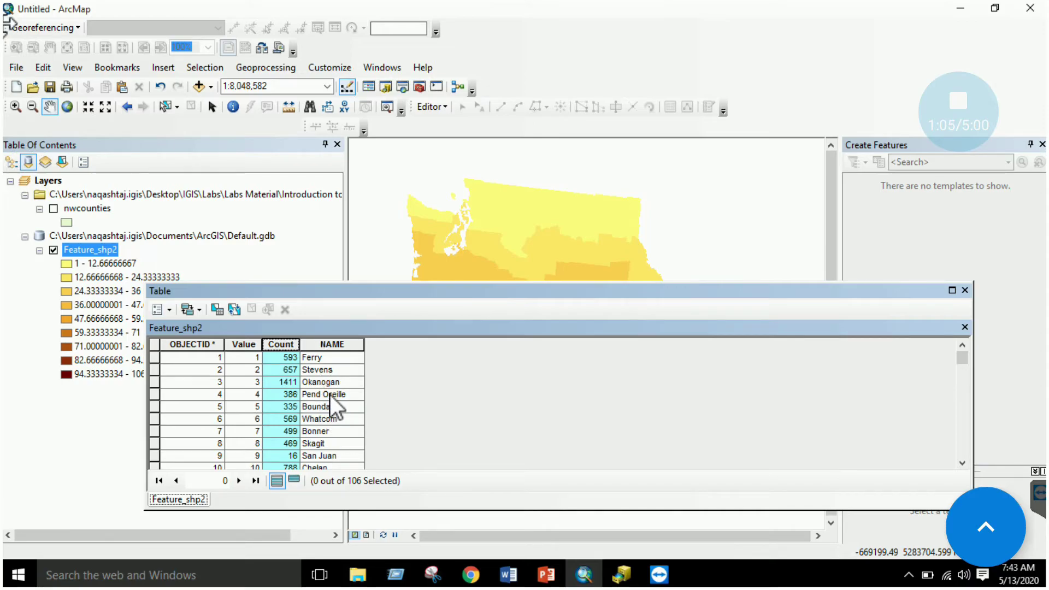
{"action": "left_click", "coordinate": [965, 291]}
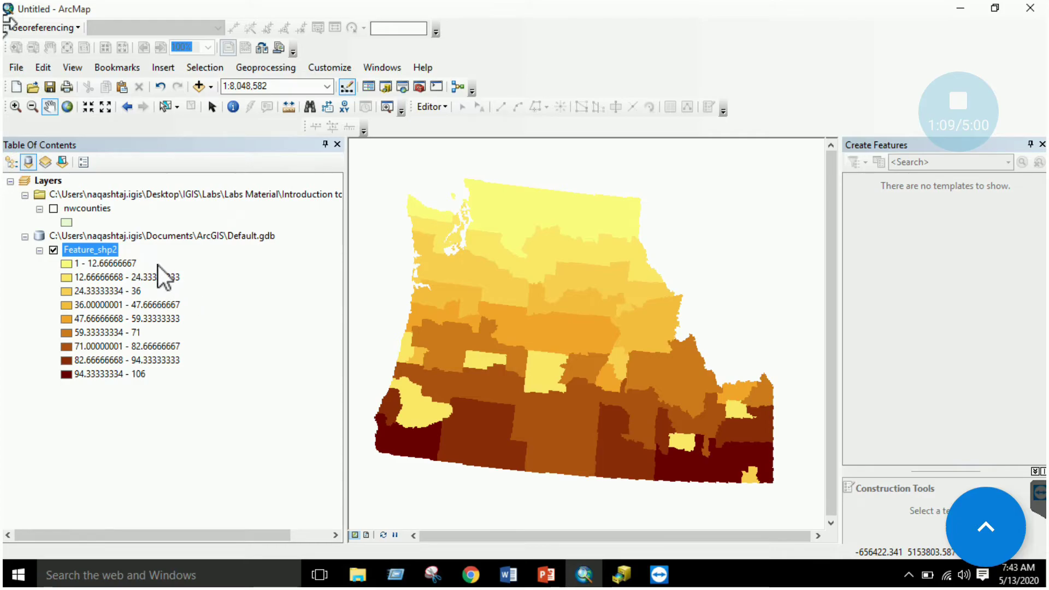
Step: Show the nwcounties layer over Feature_shp2 to compare the vector counties with the raster
{"action": "left_click", "coordinate": [54, 209]}
{"action": "left_click", "coordinate": [87, 208]}
{"action": "right_click", "coordinate": [87, 210]}
{"action": "left_click", "coordinate": [98, 291]}
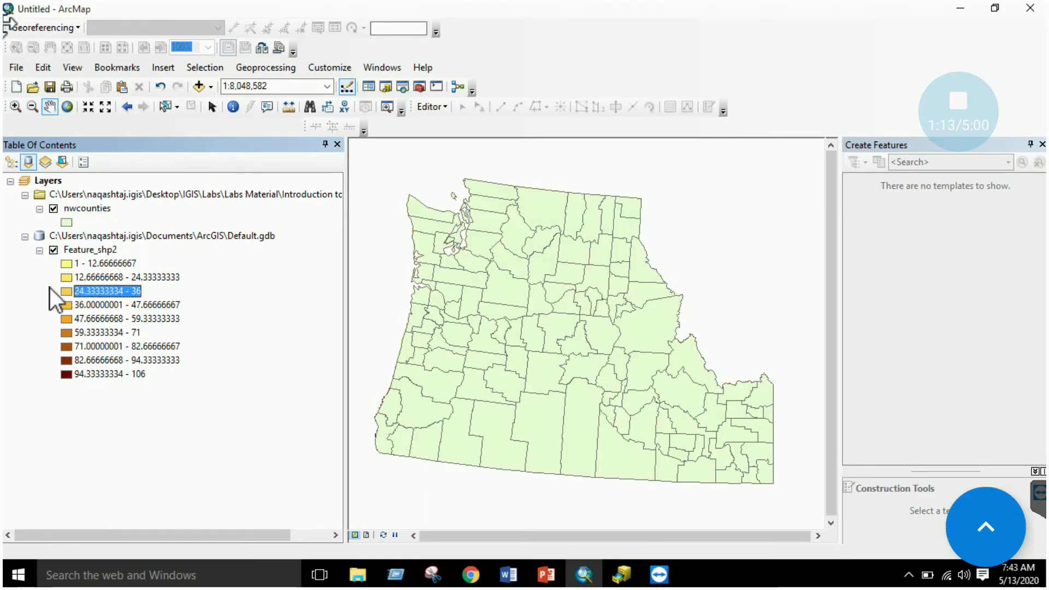
{"action": "right_click", "coordinate": [104, 248]}
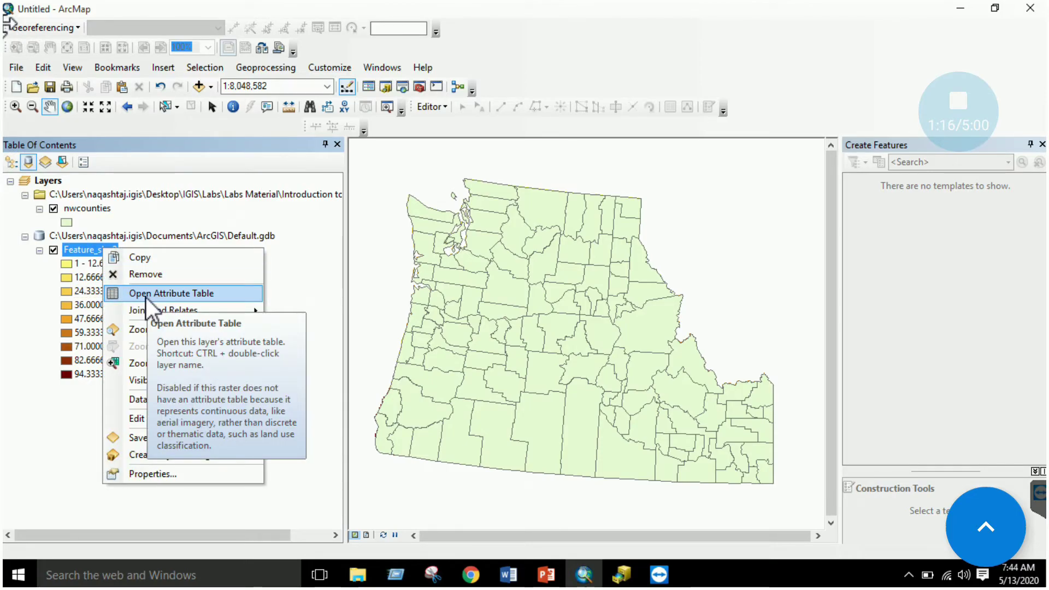
Step: Hide nwcounties and examine the county boundaries in the Feature_shp2 raster up close
{"action": "left_click", "coordinate": [53, 210]}
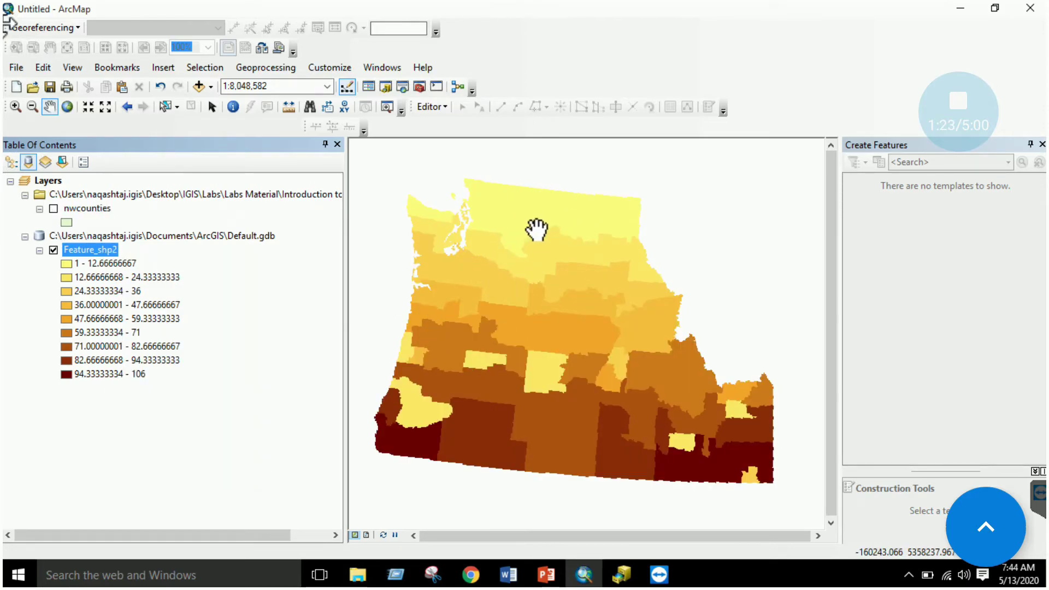
{"action": "scroll", "coordinate": [525, 244], "scroll_direction": "up", "scroll_amount": 5}
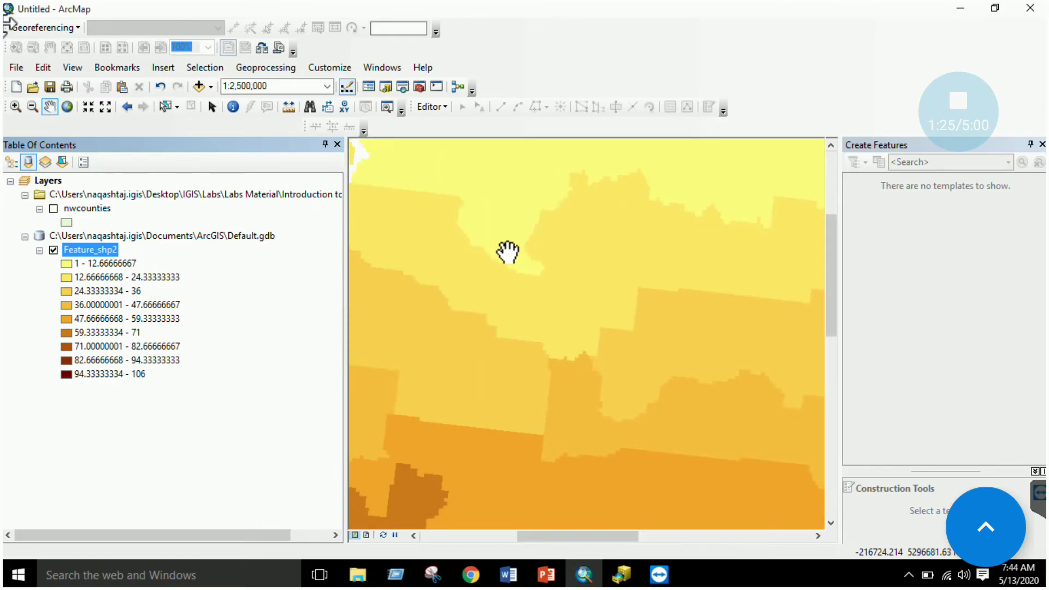
{"action": "scroll", "coordinate": [509, 257], "scroll_direction": "down", "scroll_amount": 1}
{"action": "scroll", "coordinate": [489, 265], "scroll_direction": "down", "scroll_amount": 3}
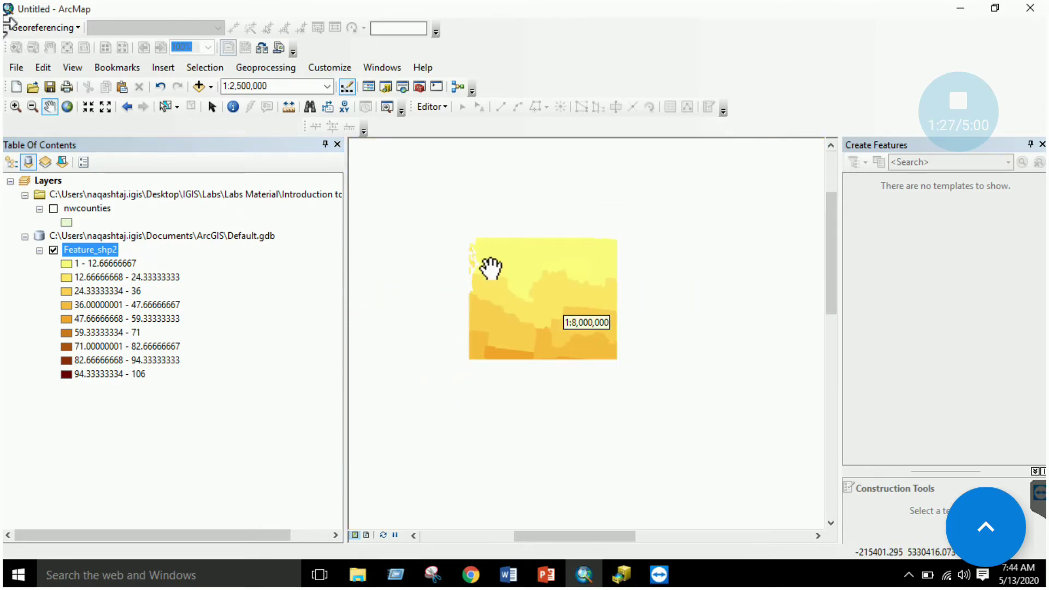
Step: Show nwcounties again, select the large county on its northern edge with Select Features, and clear the selection
{"action": "left_click", "coordinate": [53, 209]}
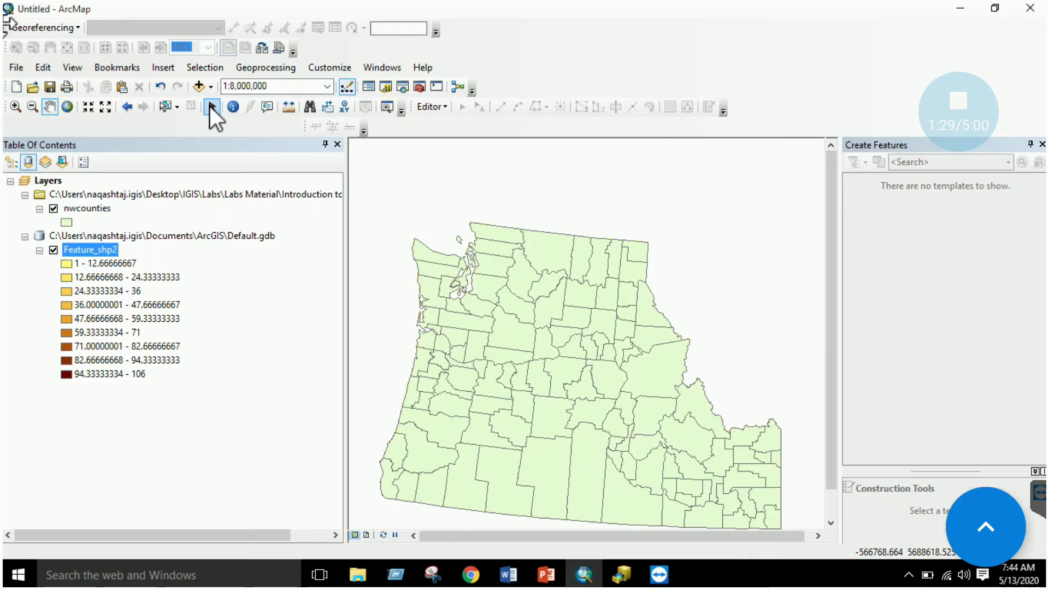
{"action": "left_click", "coordinate": [178, 107]}
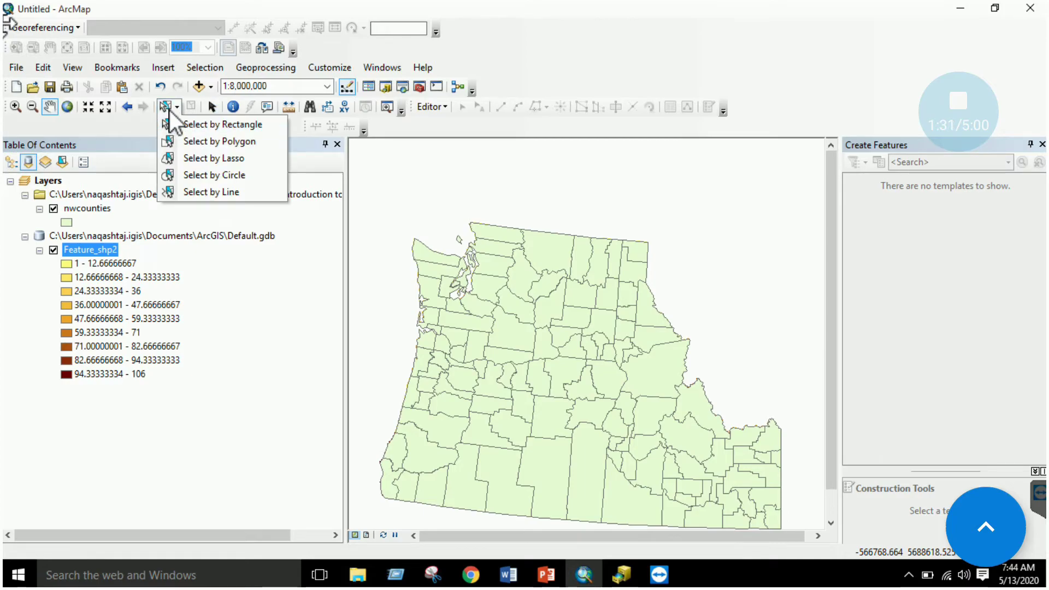
{"action": "left_click", "coordinate": [169, 109]}
{"action": "left_click", "coordinate": [162, 105]}
{"action": "left_click", "coordinate": [550, 247]}
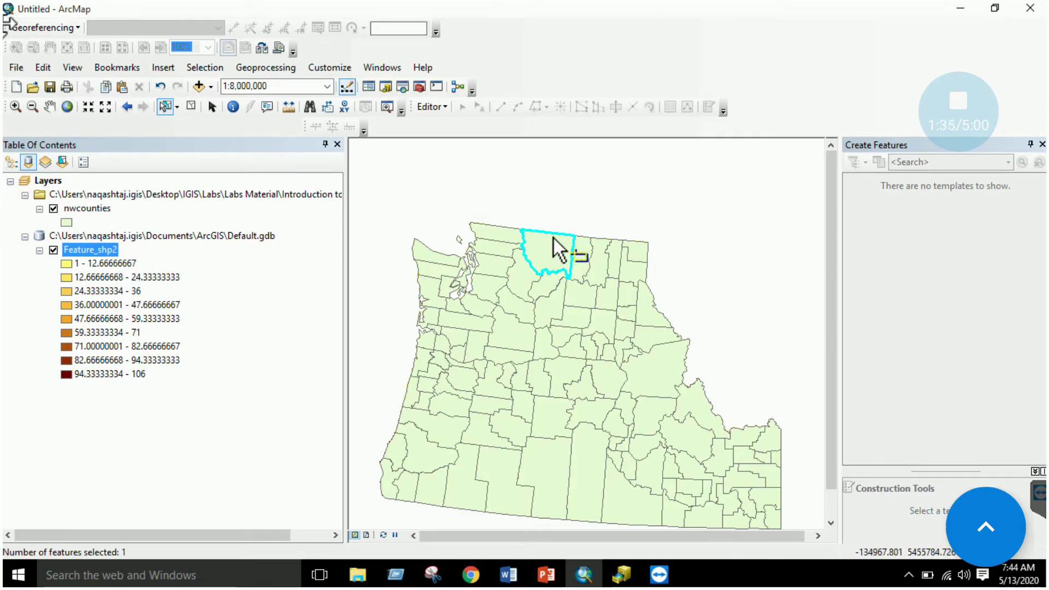
{"action": "left_click", "coordinate": [186, 110]}
Step: Hide the nwcounties layer and inspect the Feature_shp2 raster in detail and as a whole
{"action": "left_click", "coordinate": [54, 209]}
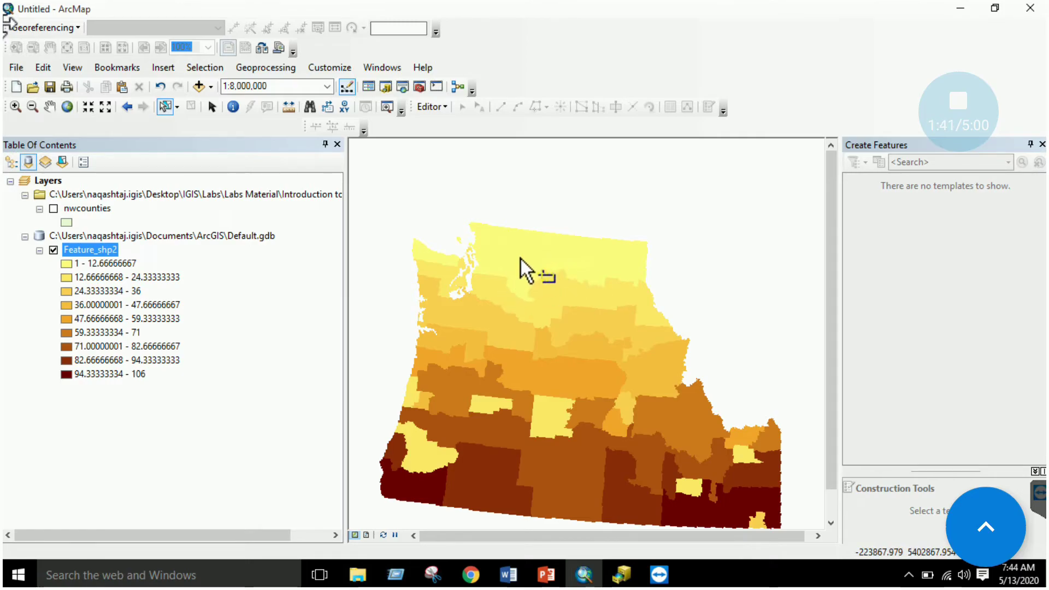
{"action": "scroll", "coordinate": [520, 271], "scroll_direction": "up", "scroll_amount": 4}
{"action": "scroll", "coordinate": [566, 297], "scroll_direction": "down", "scroll_amount": 4}
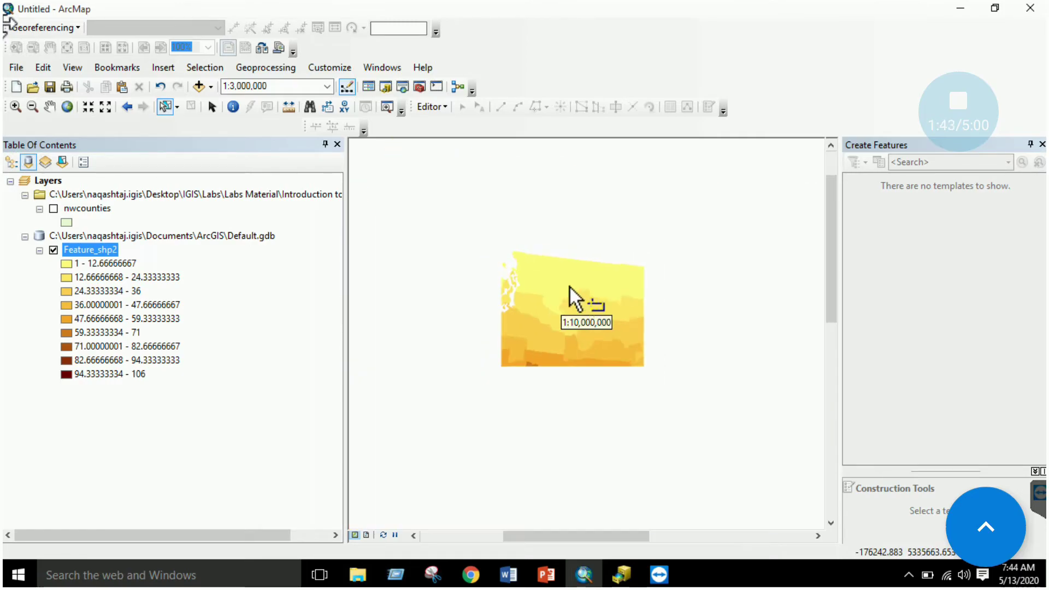
{"action": "left_click_drag", "start_coordinate": [620, 405], "coordinate": [563, 365]}
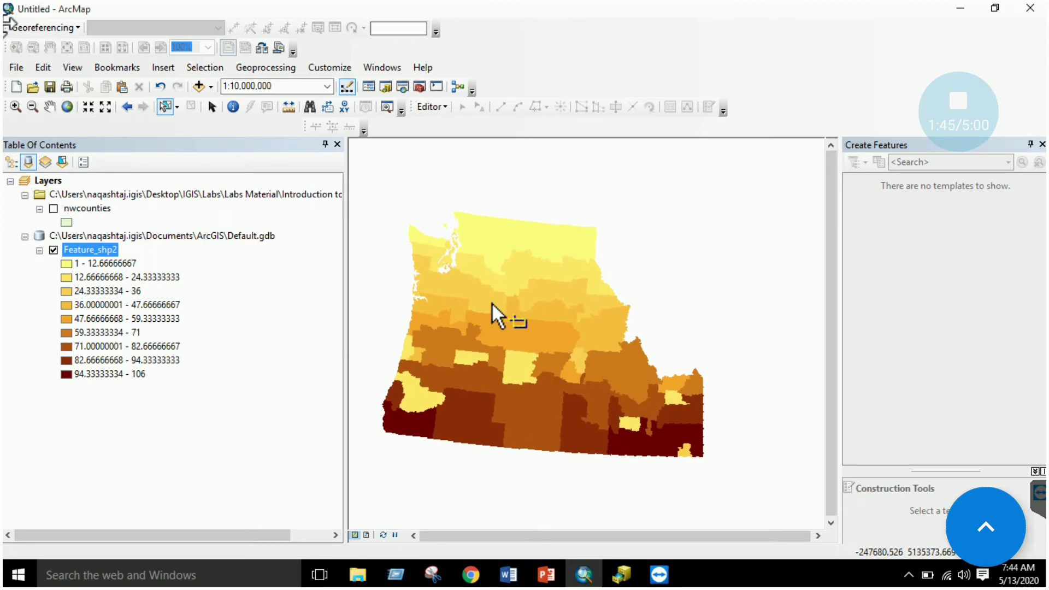
Step: Export the Feature_shp2 raster to the Desktop as Feature_shp21.tif in TIFF format, keeping the raster dataset's original extent and spatial reference
{"action": "right_click", "coordinate": [100, 253]}
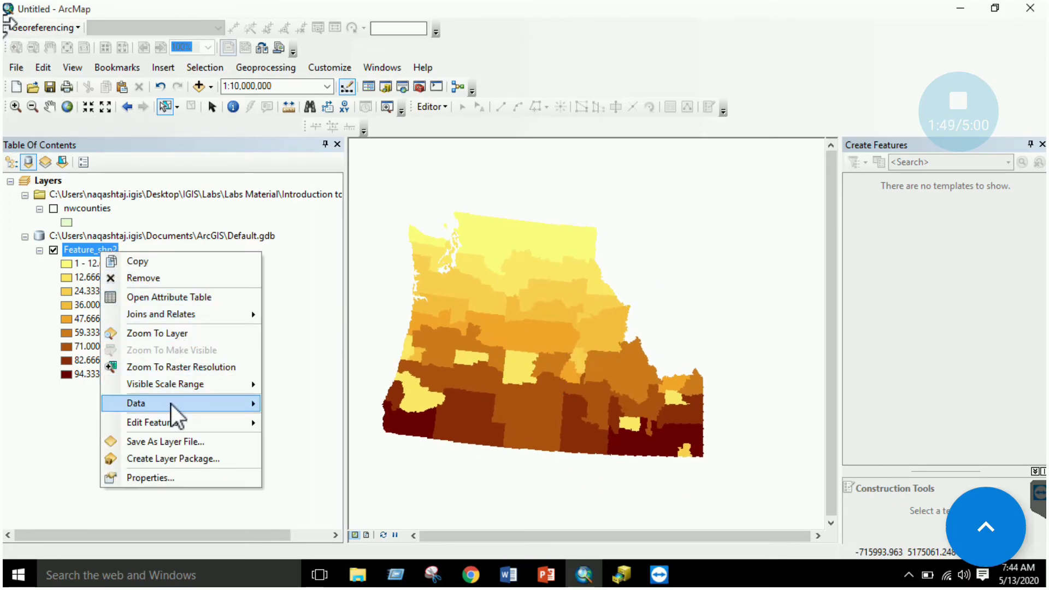
{"action": "mouse_move", "coordinate": [172, 404]}
{"action": "left_click", "coordinate": [302, 422]}
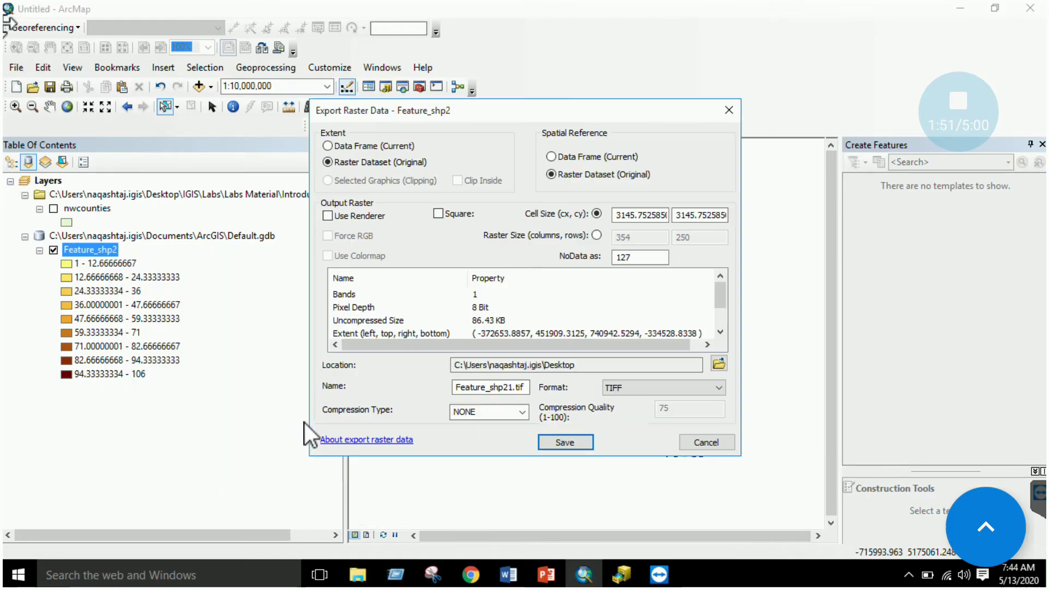
{"action": "left_click", "coordinate": [690, 393]}
{"action": "left_click", "coordinate": [541, 441]}
{"action": "left_click", "coordinate": [541, 442]}
Step: Classify the Feature_shp2 raster's symbology into 10 classes with a light pink to dark red color ramp
{"action": "right_click", "coordinate": [116, 254]}
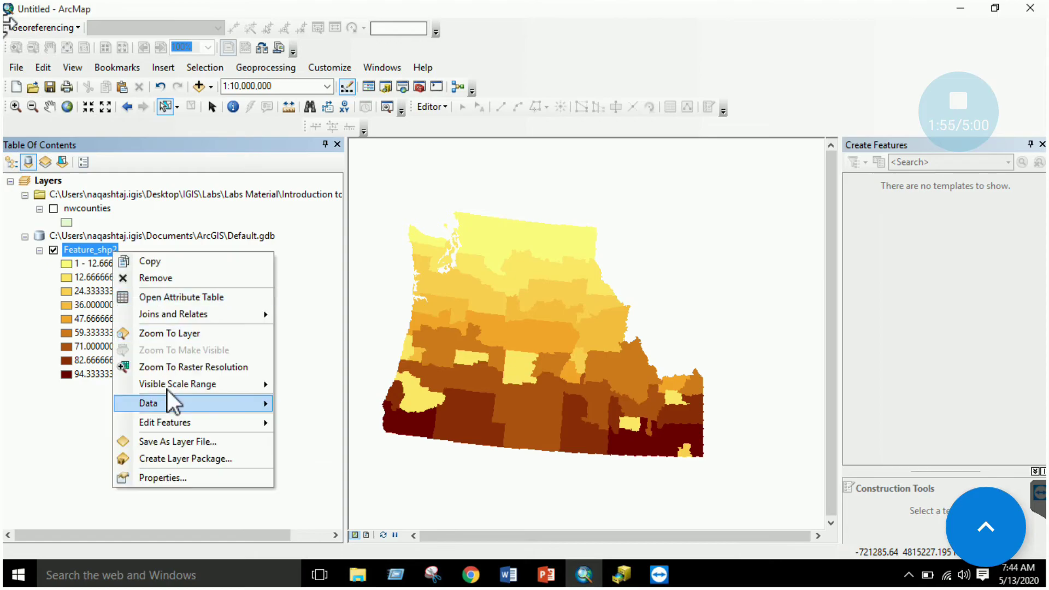
{"action": "left_click", "coordinate": [164, 477]}
{"action": "left_click", "coordinate": [486, 112]}
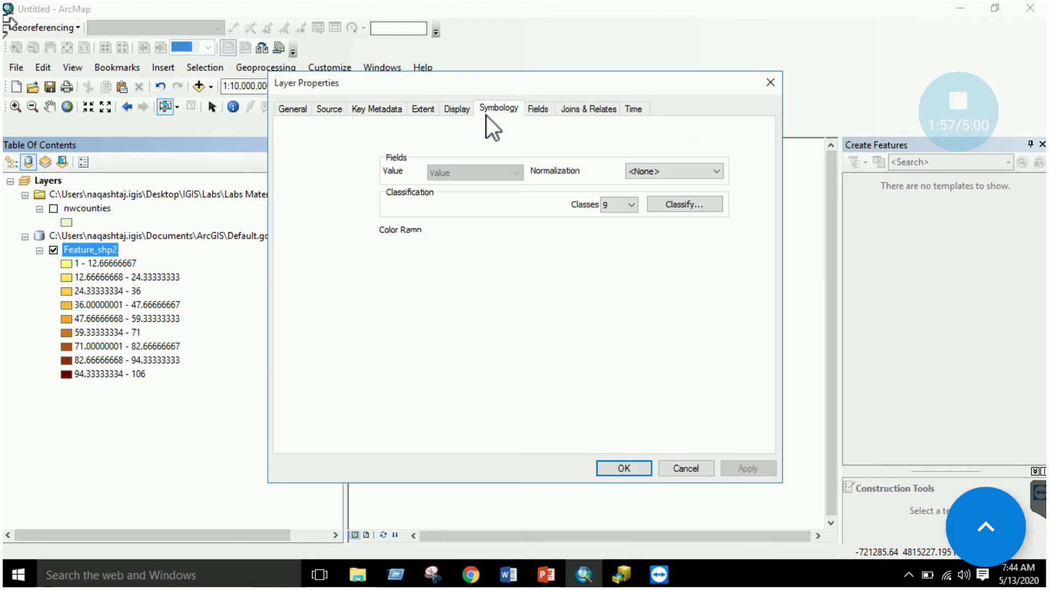
{"action": "left_click", "coordinate": [628, 205]}
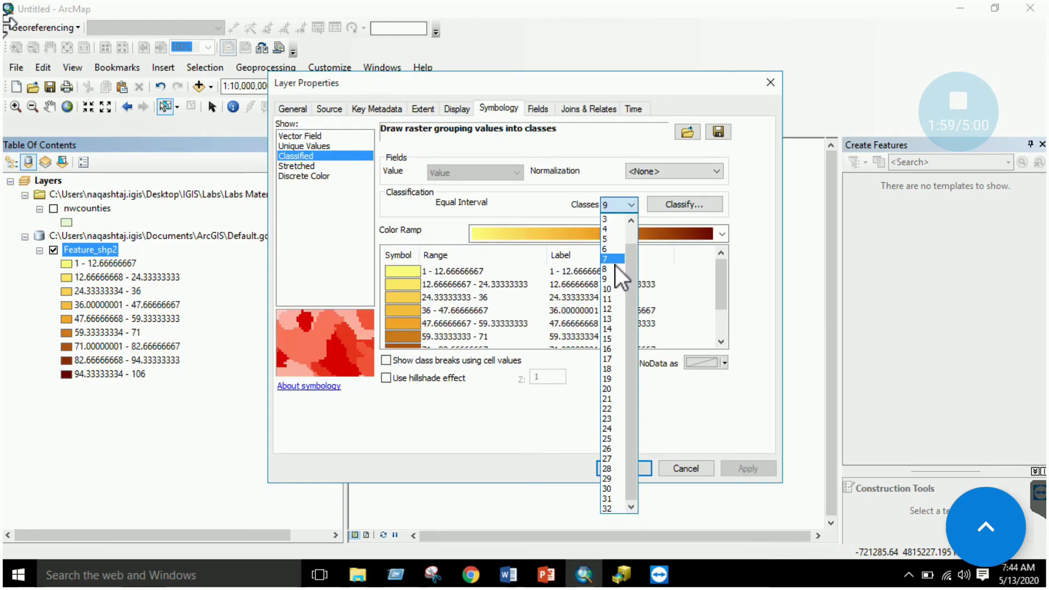
{"action": "left_click", "coordinate": [613, 289]}
{"action": "left_click", "coordinate": [615, 233]}
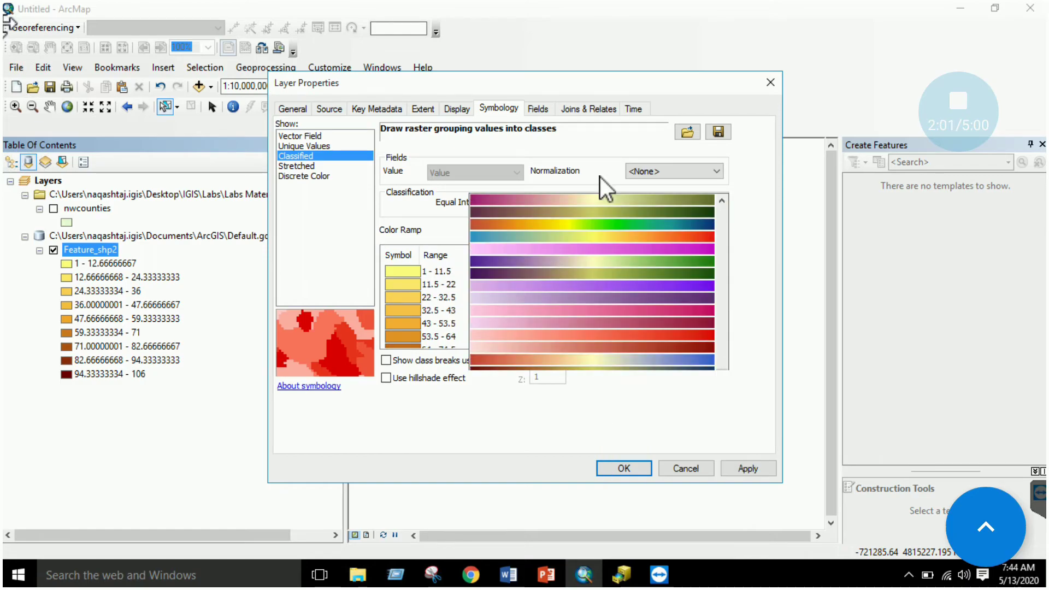
{"action": "left_click", "coordinate": [598, 156]}
{"action": "left_click", "coordinate": [735, 469]}
{"action": "left_click", "coordinate": [639, 470]}
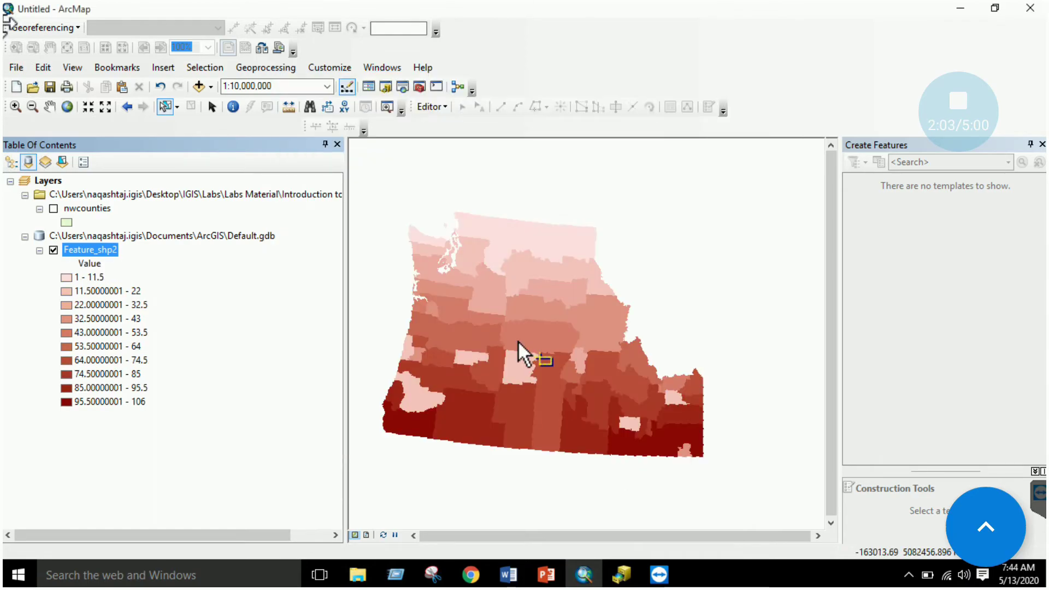
Step: Display Feature_shp2 with Stretched symbology using the yellow-to-red-to-blue color ramp
{"action": "right_click", "coordinate": [94, 248]}
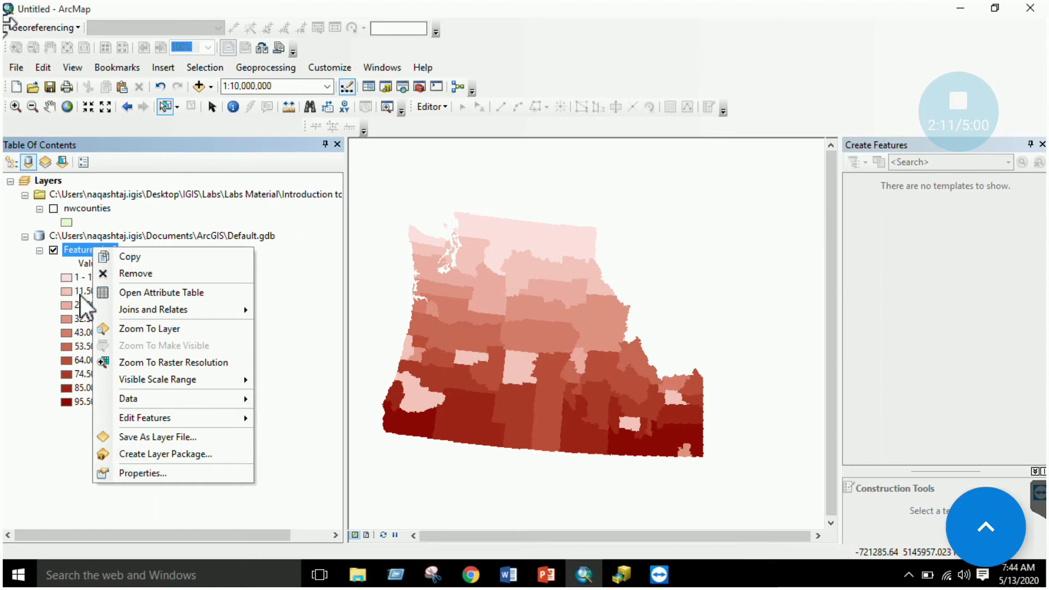
{"action": "left_click", "coordinate": [167, 473]}
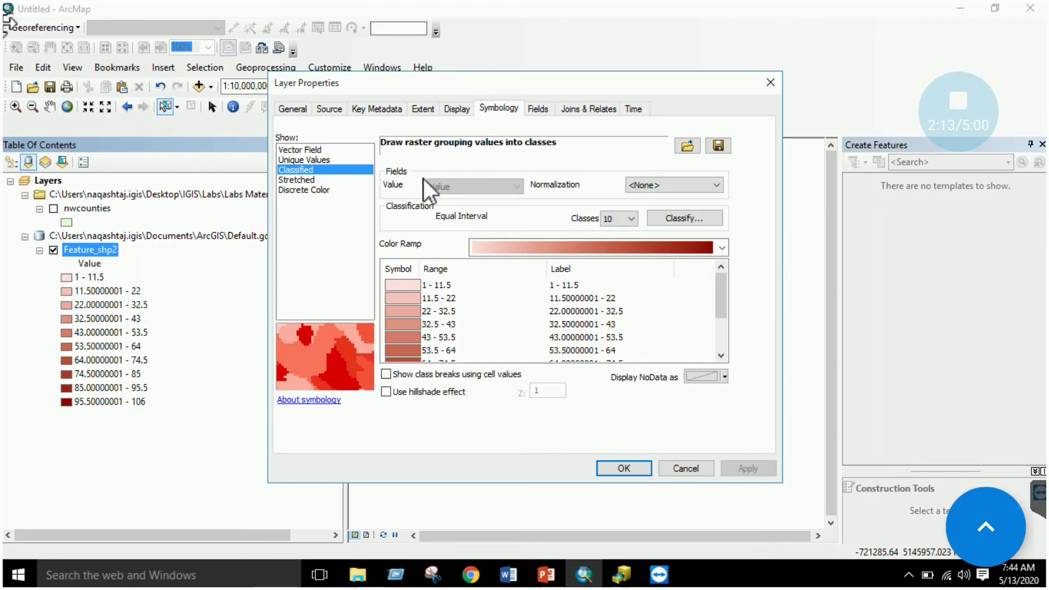
{"action": "left_click", "coordinate": [306, 181]}
{"action": "left_click", "coordinate": [565, 268]}
{"action": "left_click", "coordinate": [539, 170]}
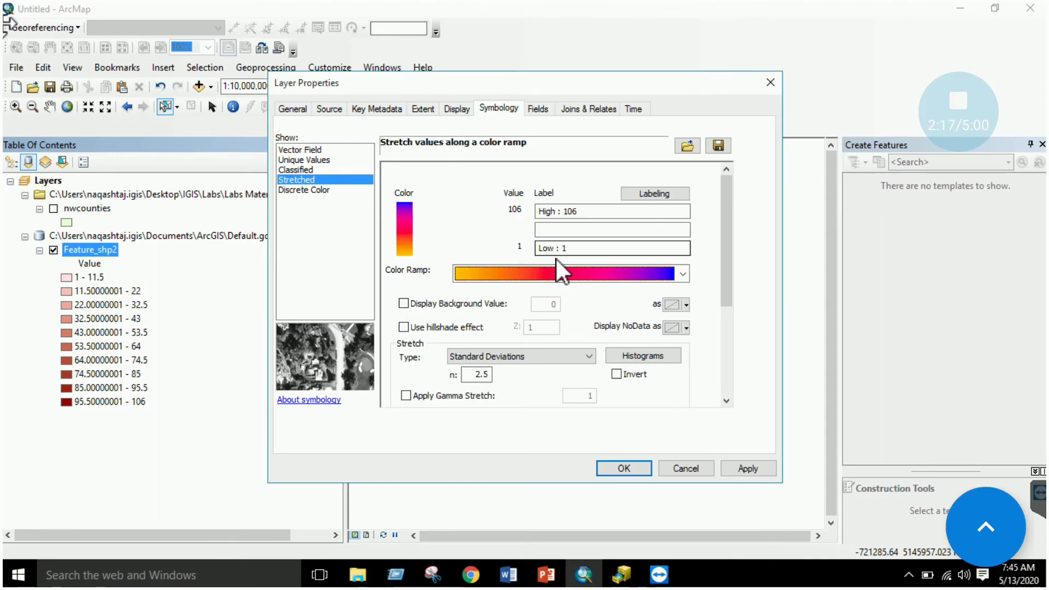
{"action": "left_click", "coordinate": [732, 467]}
{"action": "left_click", "coordinate": [625, 464]}
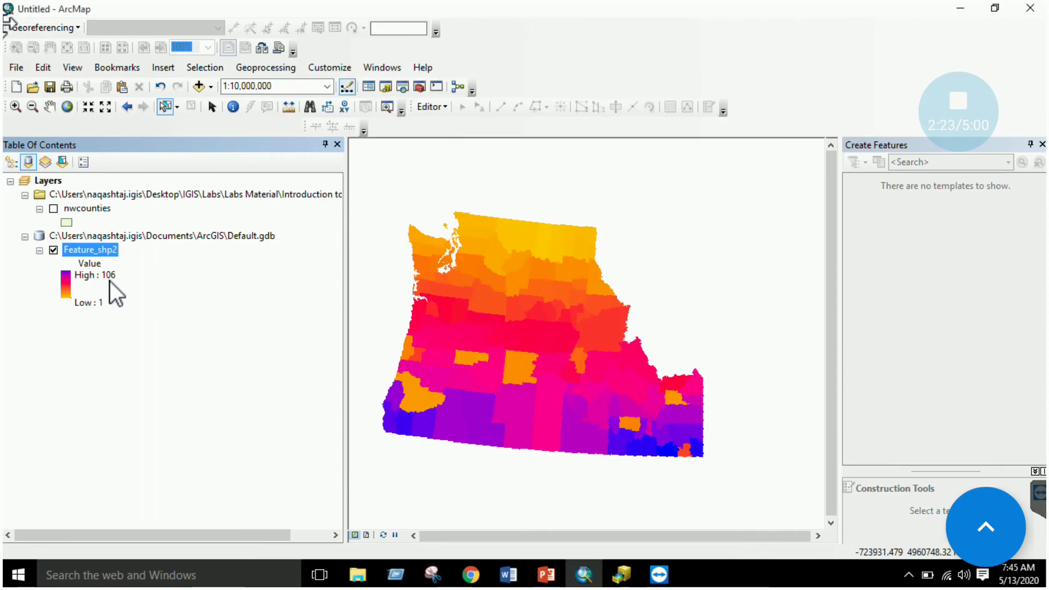
Step: Alternate the visibility of nwcounties to compare the vector counties with the stretched Feature_shp2 raster, ending with nwcounties shown
{"action": "right_click", "coordinate": [107, 248]}
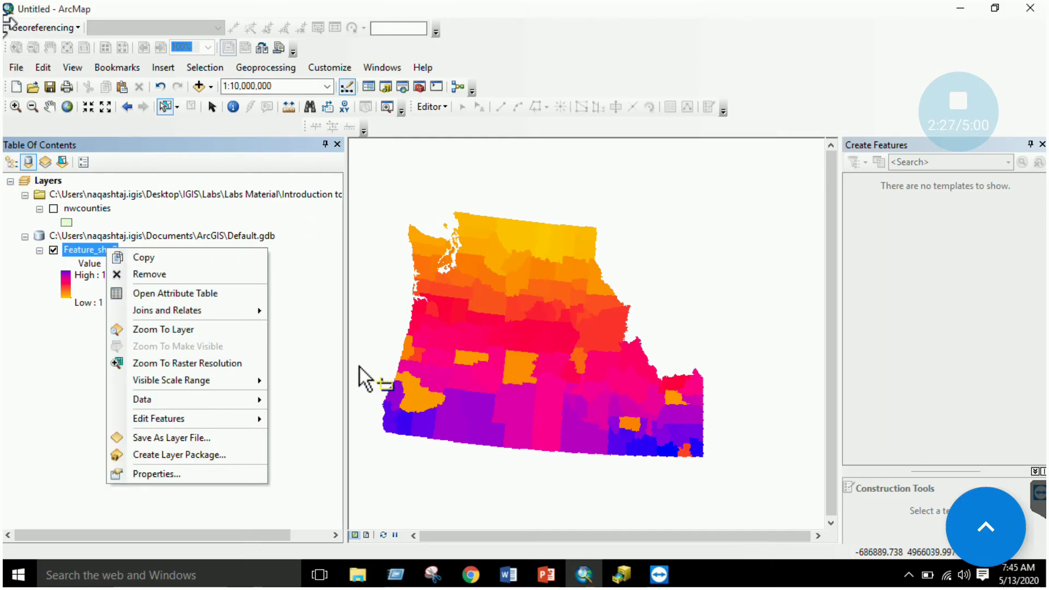
{"action": "left_click", "coordinate": [317, 363]}
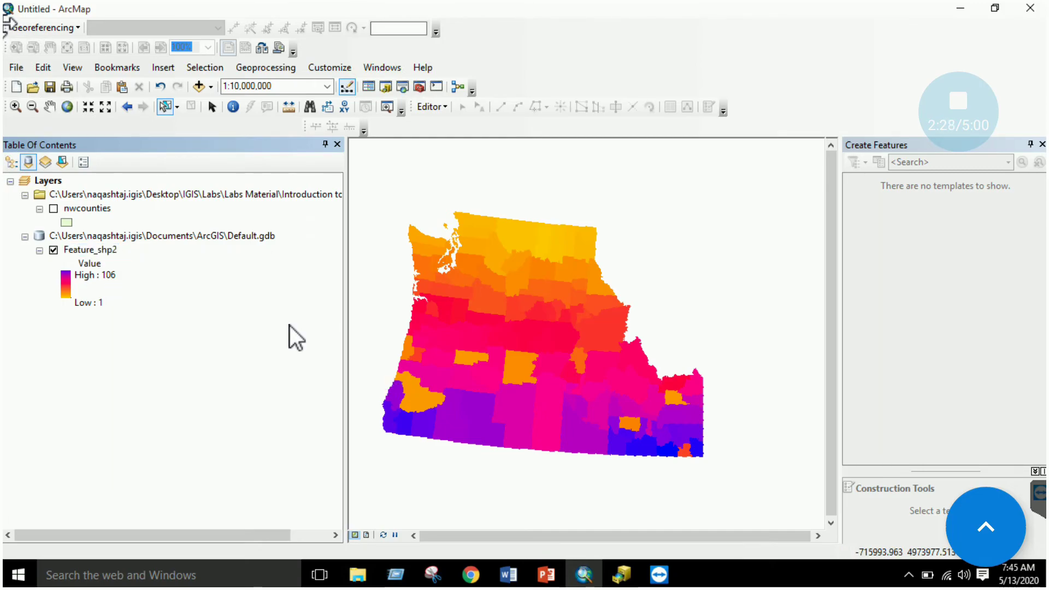
{"action": "left_click", "coordinate": [53, 208]}
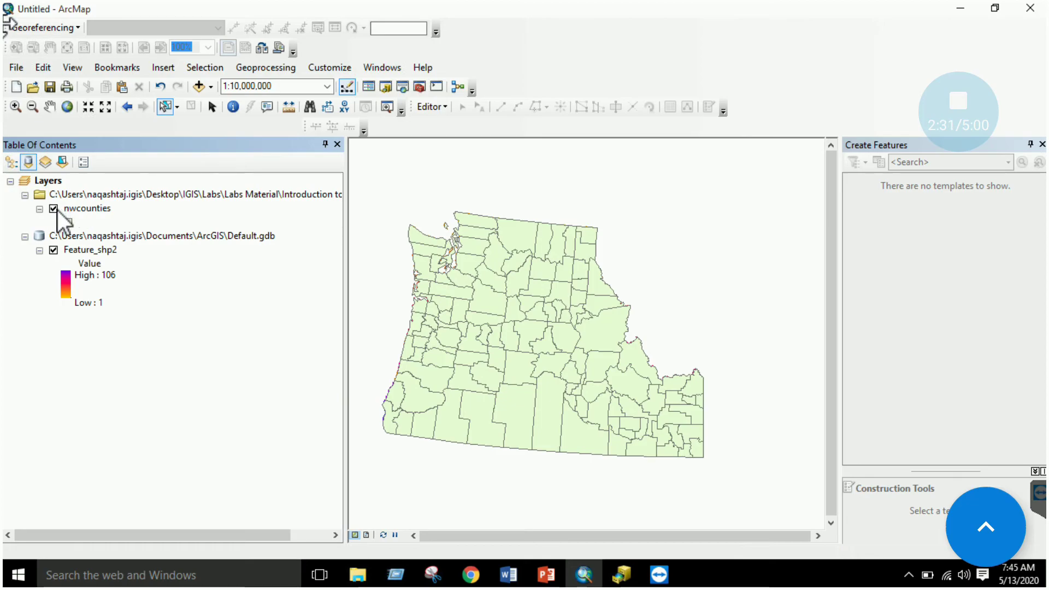
{"action": "left_click", "coordinate": [54, 209]}
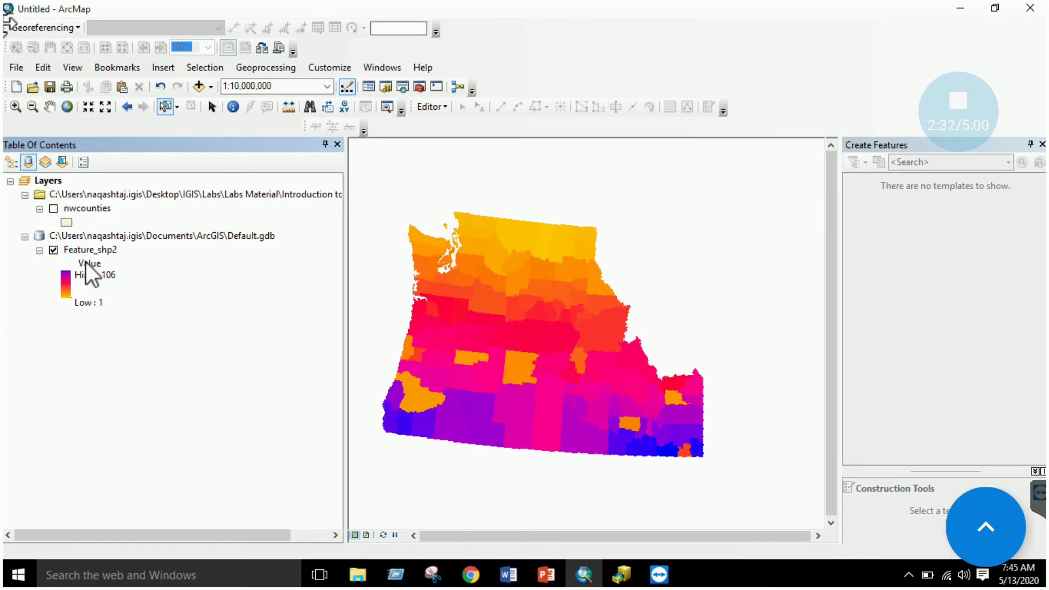
{"action": "left_click", "coordinate": [53, 209]}
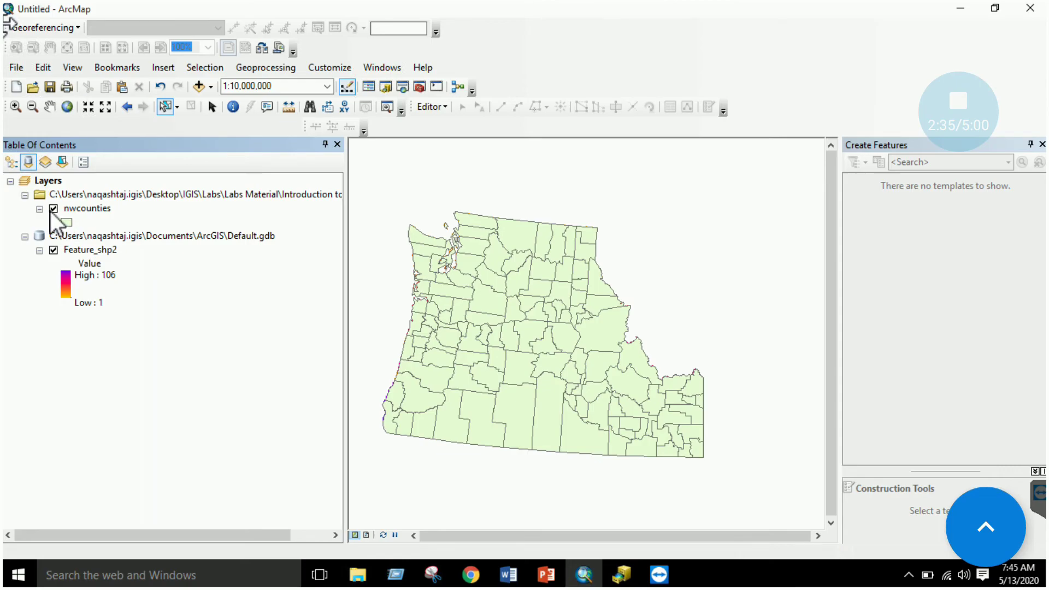
{"action": "left_click", "coordinate": [53, 208]}
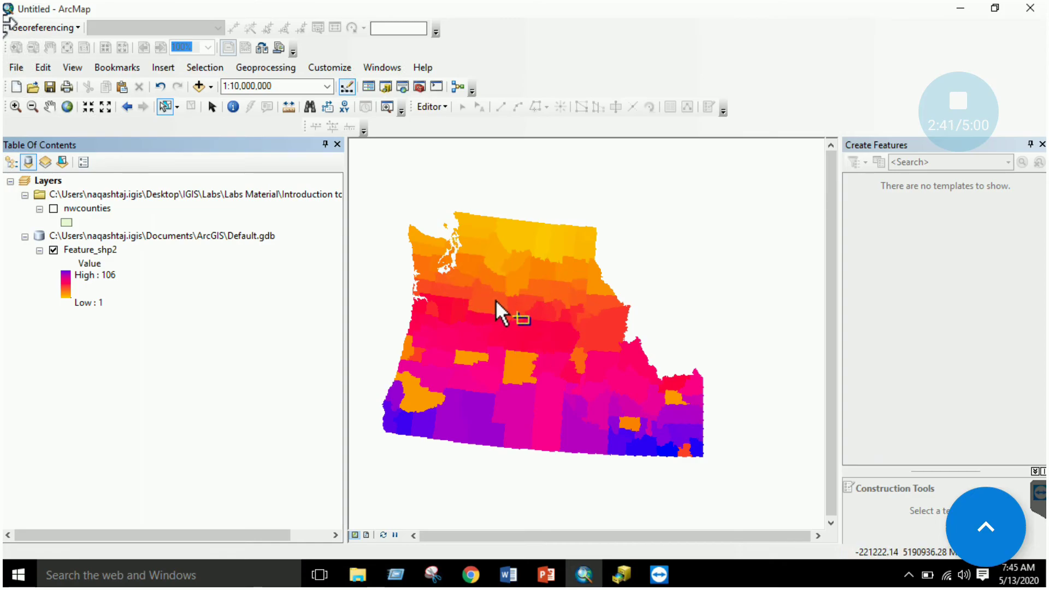
{"action": "left_click", "coordinate": [53, 209]}
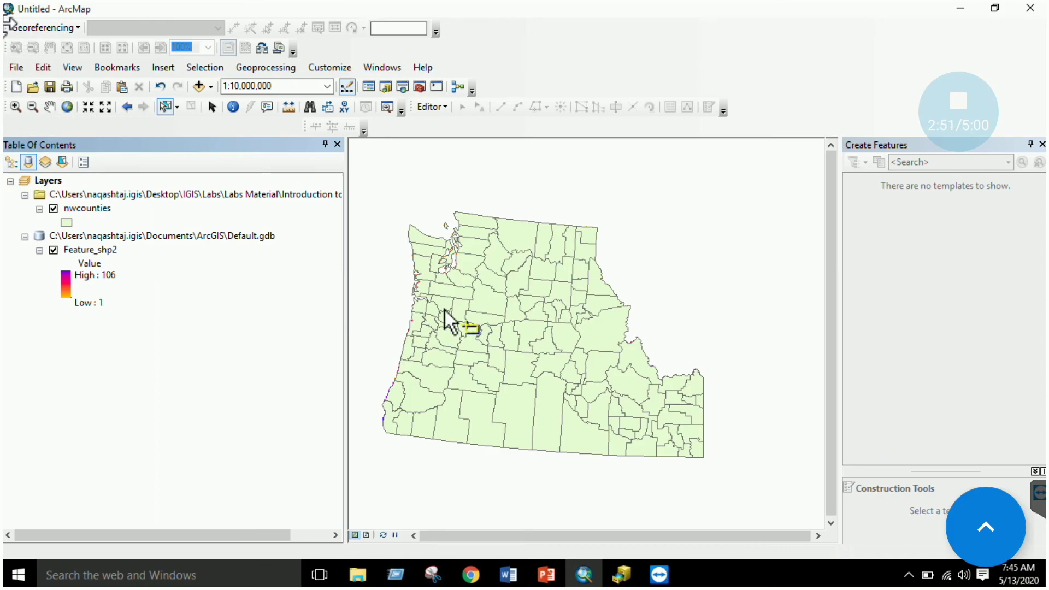
Step: Switch to PowerPoint to view the Chapter 05 Raster Data Model overview slide
{"action": "left_click", "coordinate": [545, 568]}
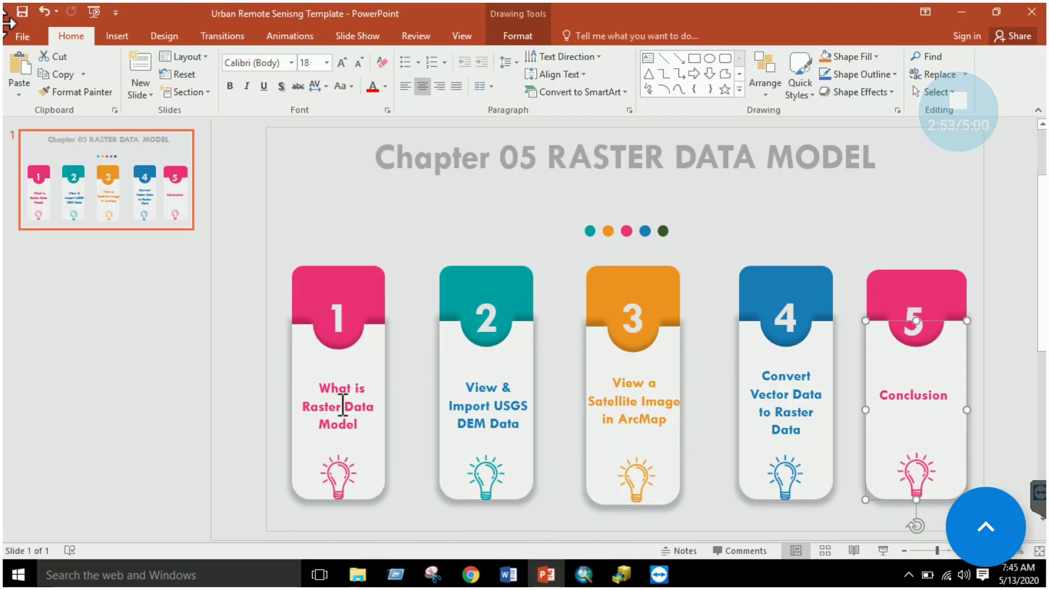